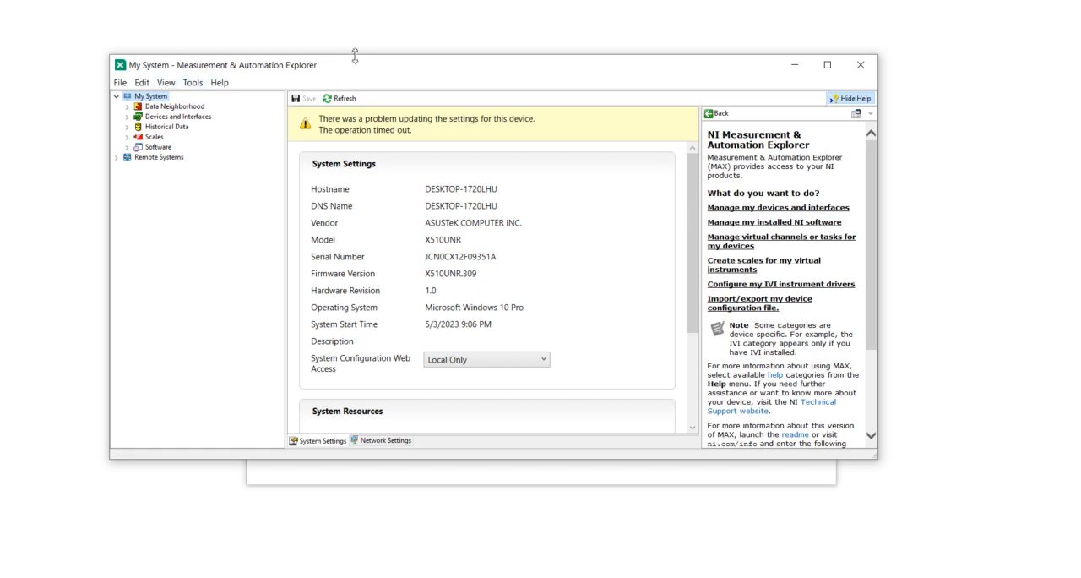
Launch a new NI MAX window and close the old one showing the device settings timeout
drag(355, 58, 356, 58)
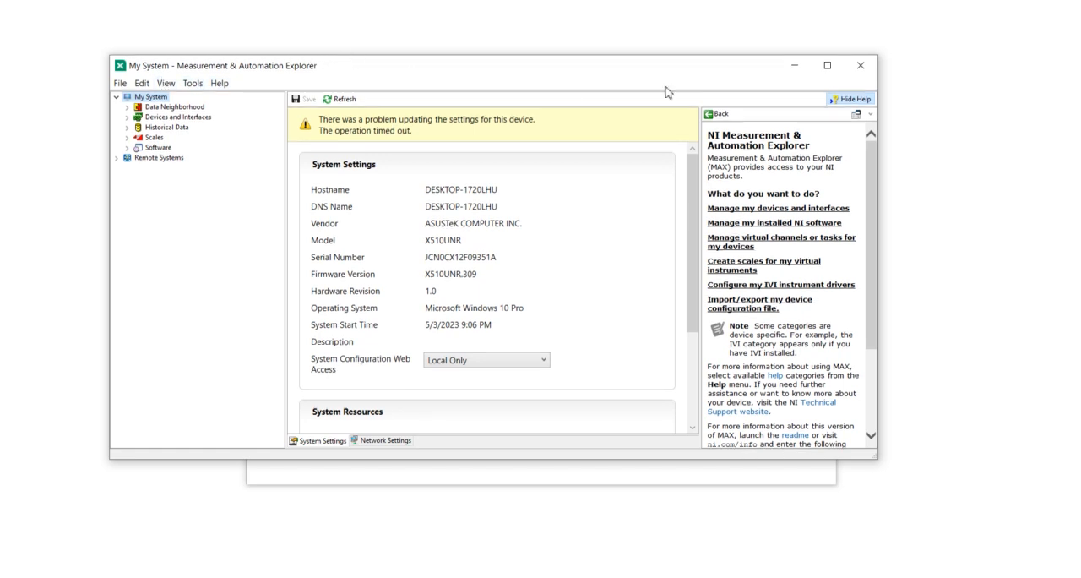
click(825, 66)
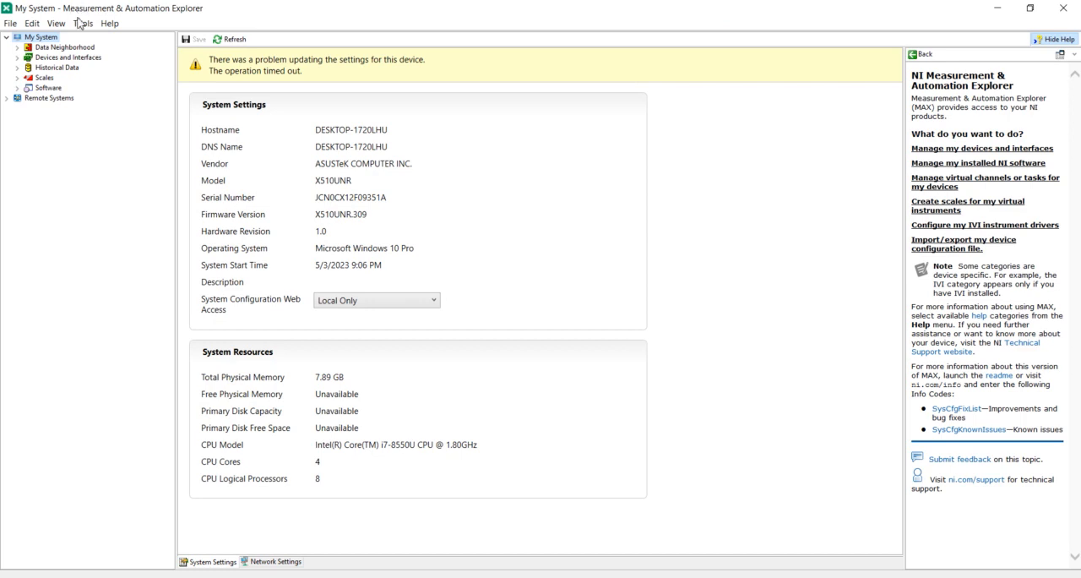
key(super+s)
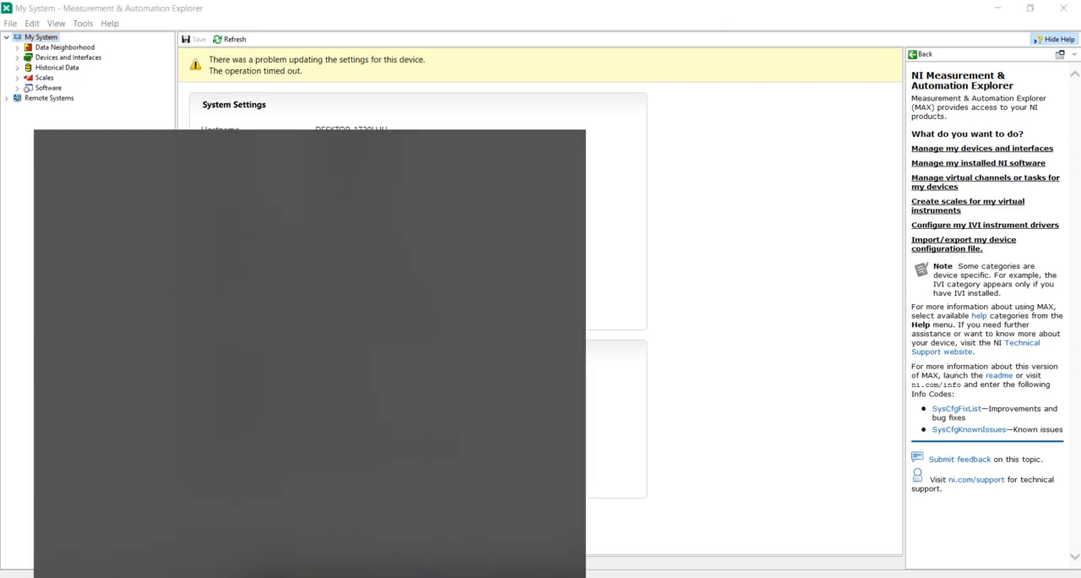
text(ni)
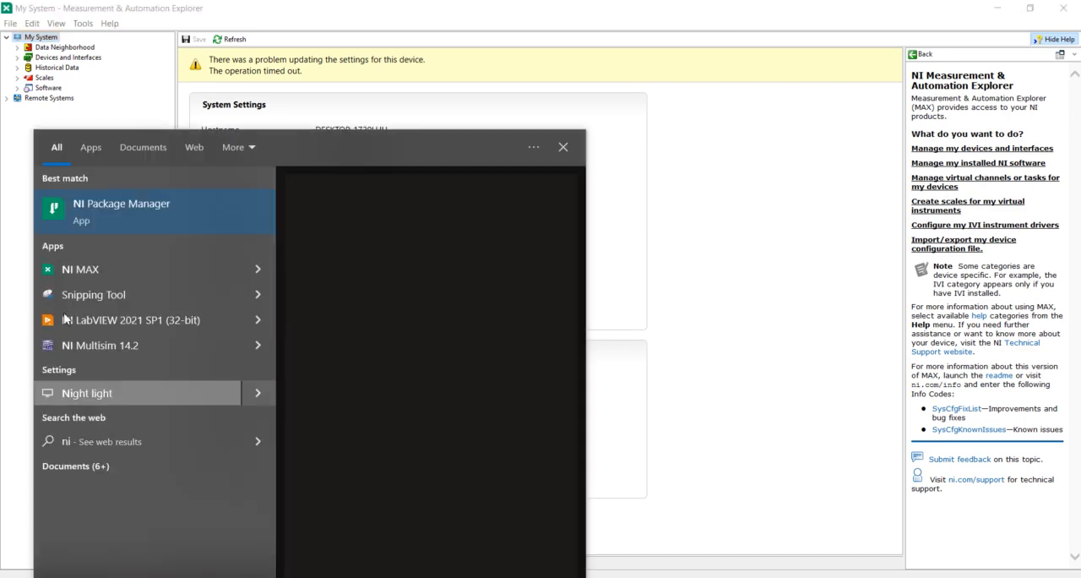
click(81, 277)
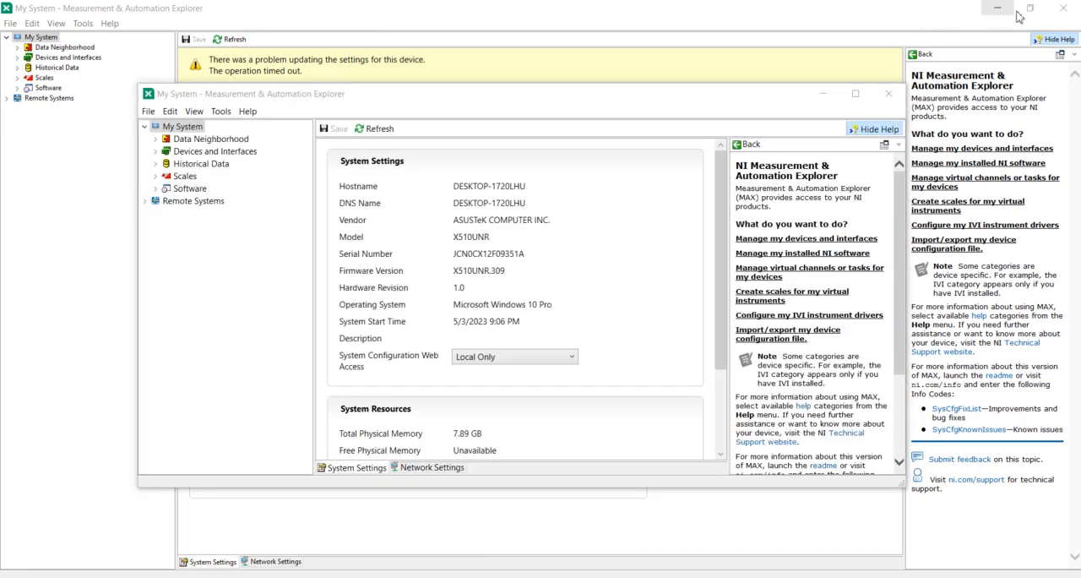
click(1068, 15)
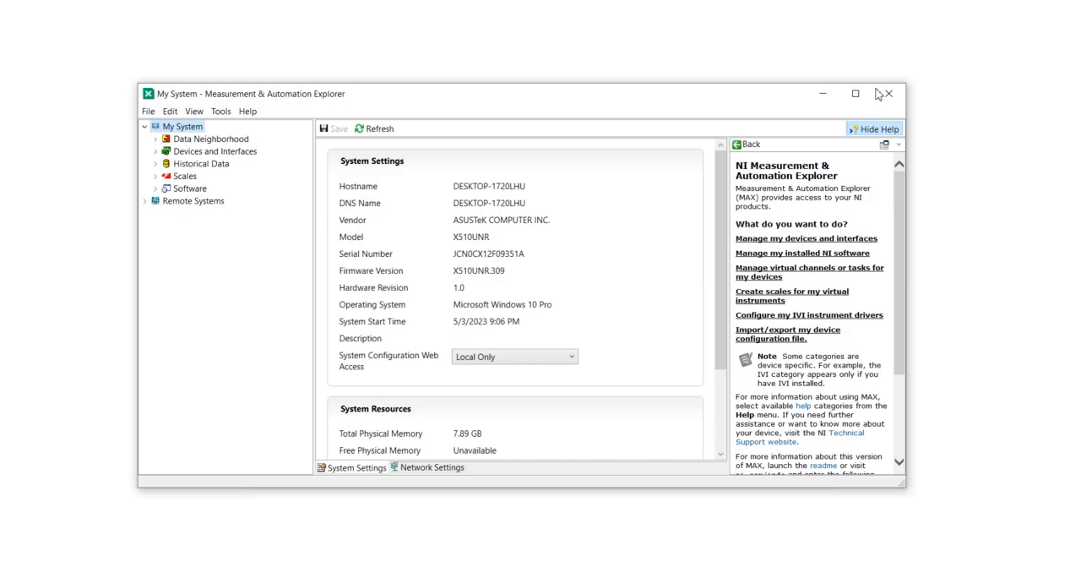
click(849, 90)
drag(367, 20, 501, 84)
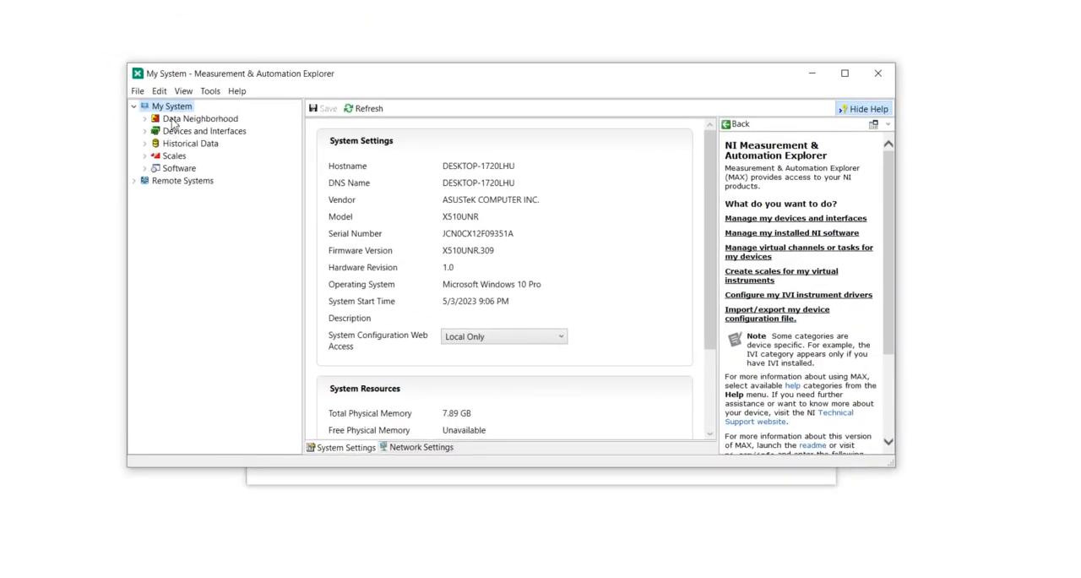
click(136, 90)
mouse_move(156, 99)
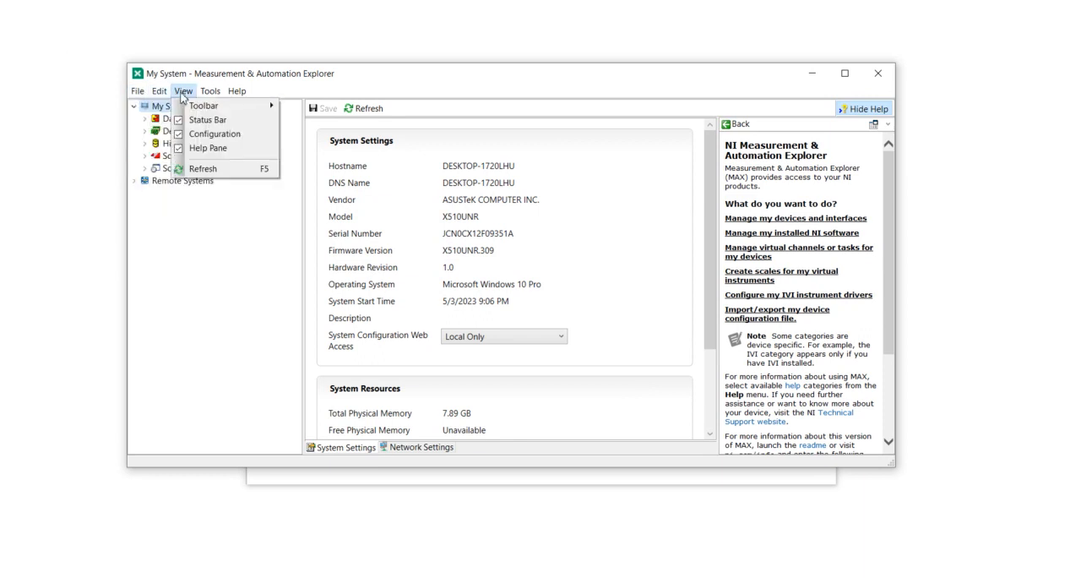
mouse_move(234, 98)
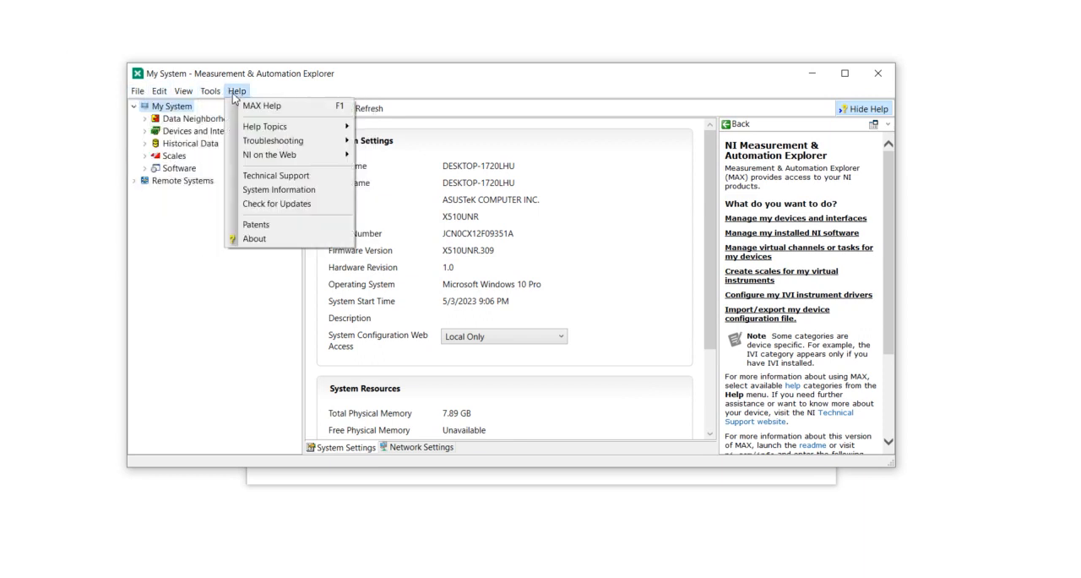
Expand Devices and Interfaces under My System, including the NI cDAQ-9174 chassis, to view its installed modules
click(134, 107)
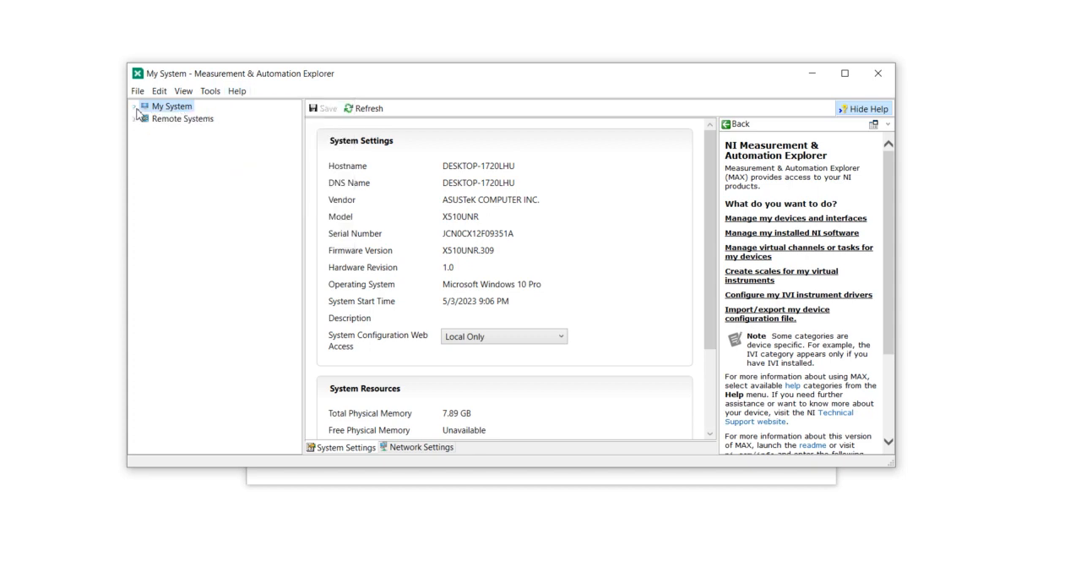
click(133, 119)
click(135, 107)
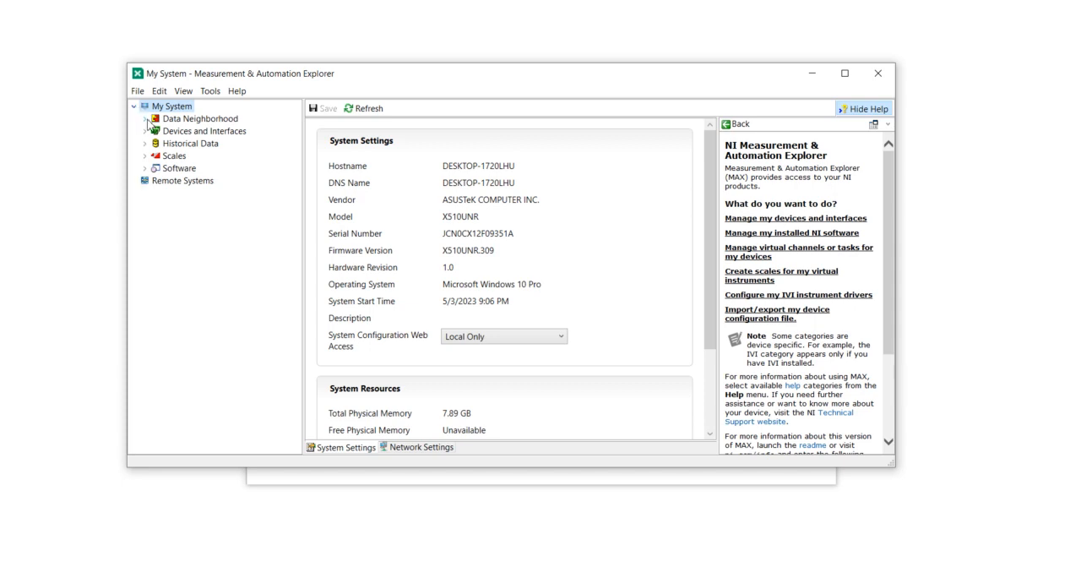
click(145, 131)
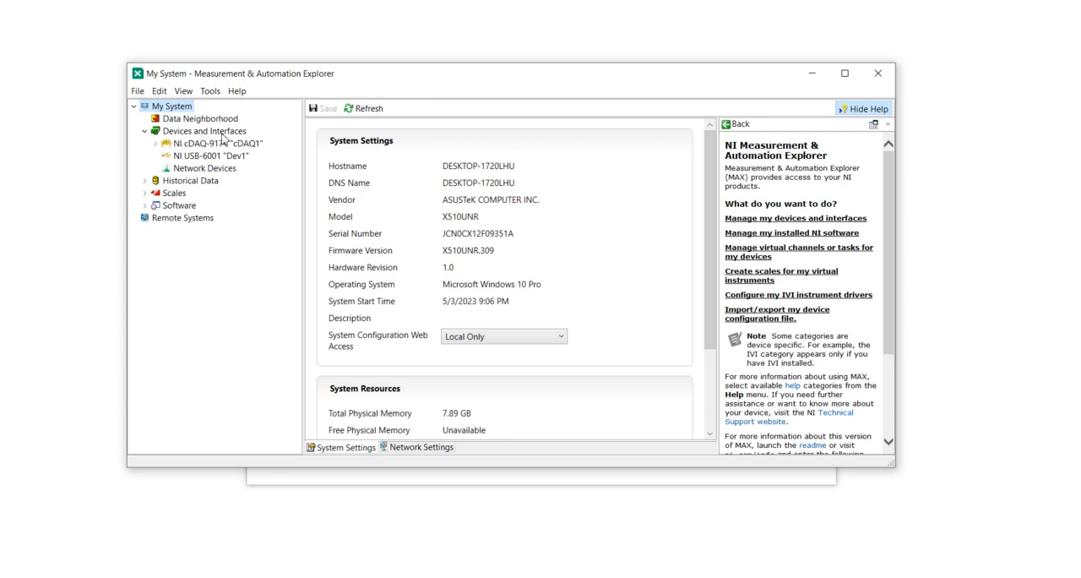
click(158, 144)
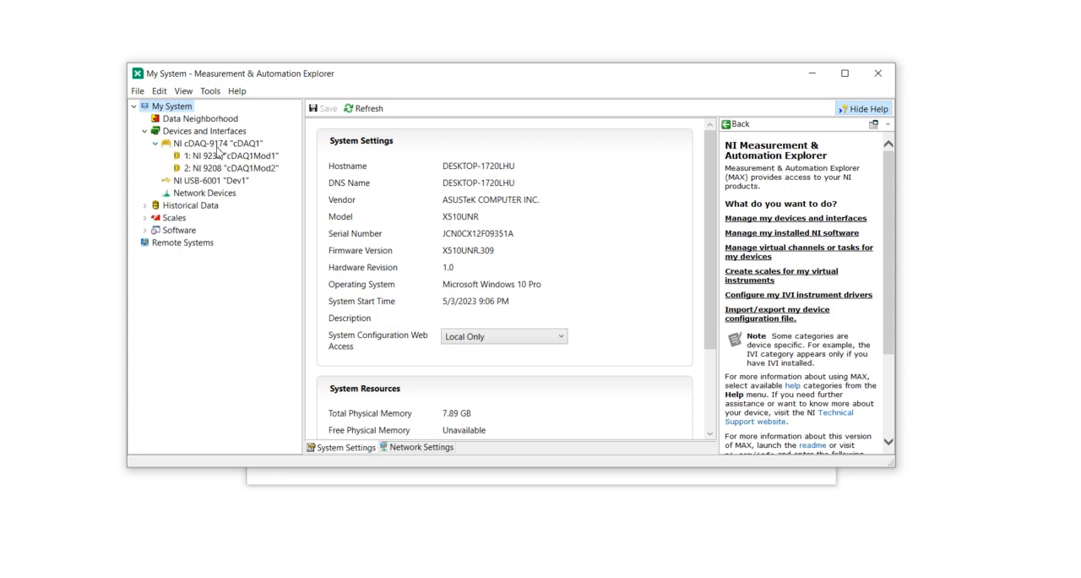
Switch to Chrome and search for "ni 9174" in a new tab to find the chassis's product page
click(465, 577)
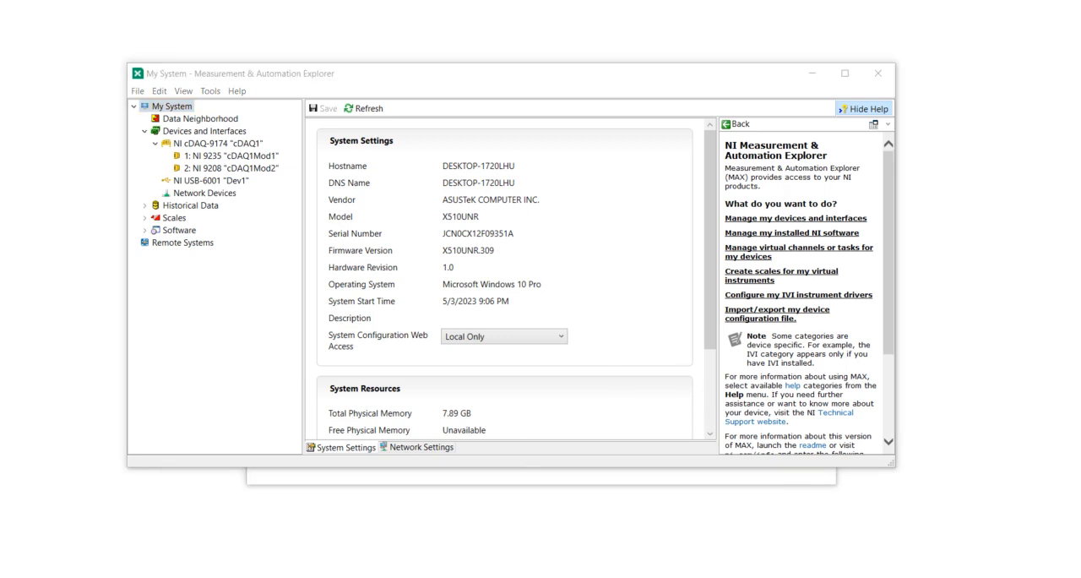
click(693, 524)
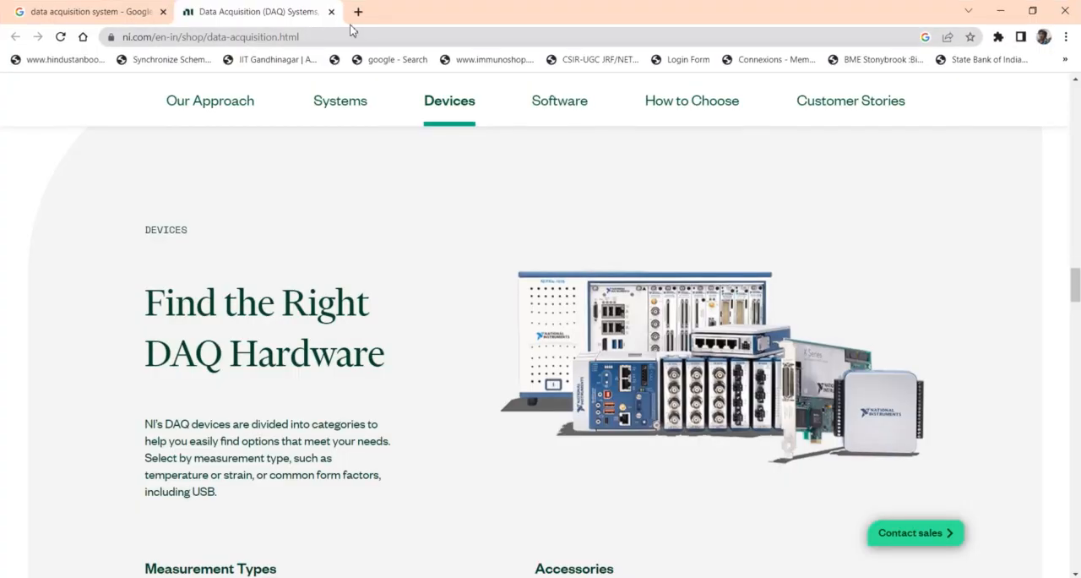
click(362, 11)
text(n)
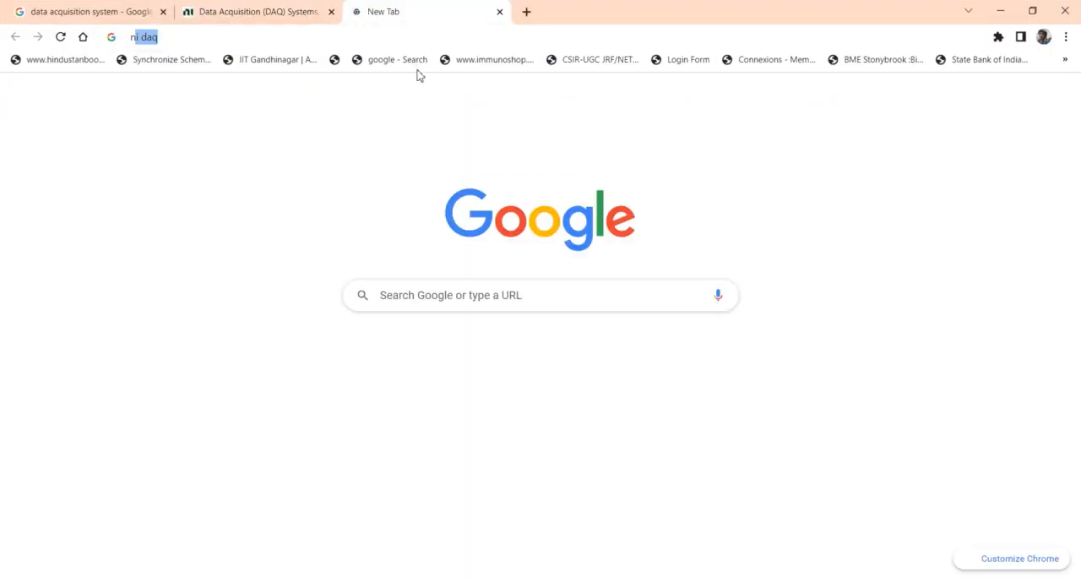
text(i 9174)
key(Return)
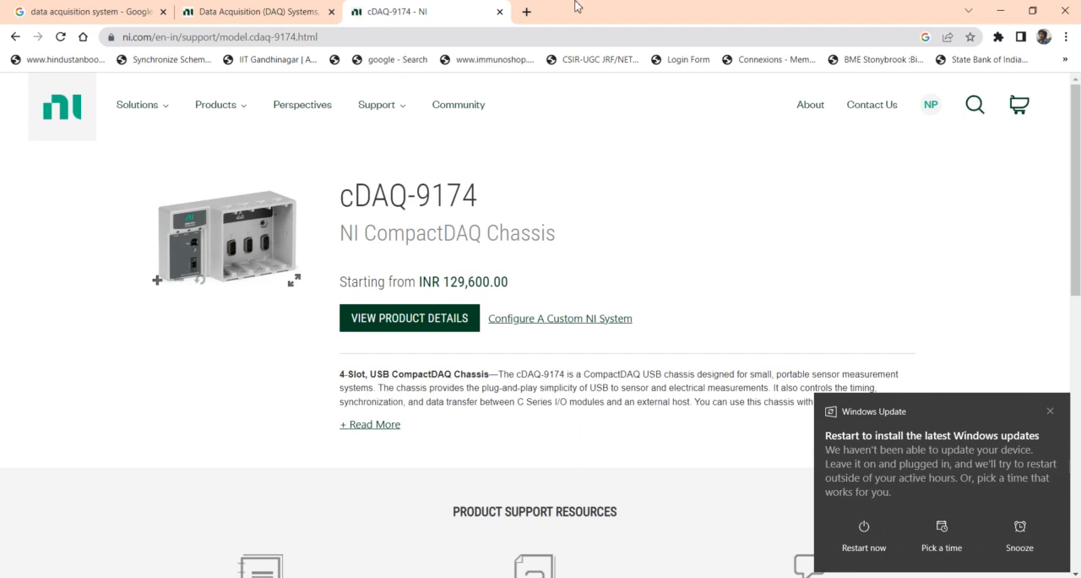
Highlight the cDAQ-9174 model name on its product page and examine the chassis image in full screen
click(526, 12)
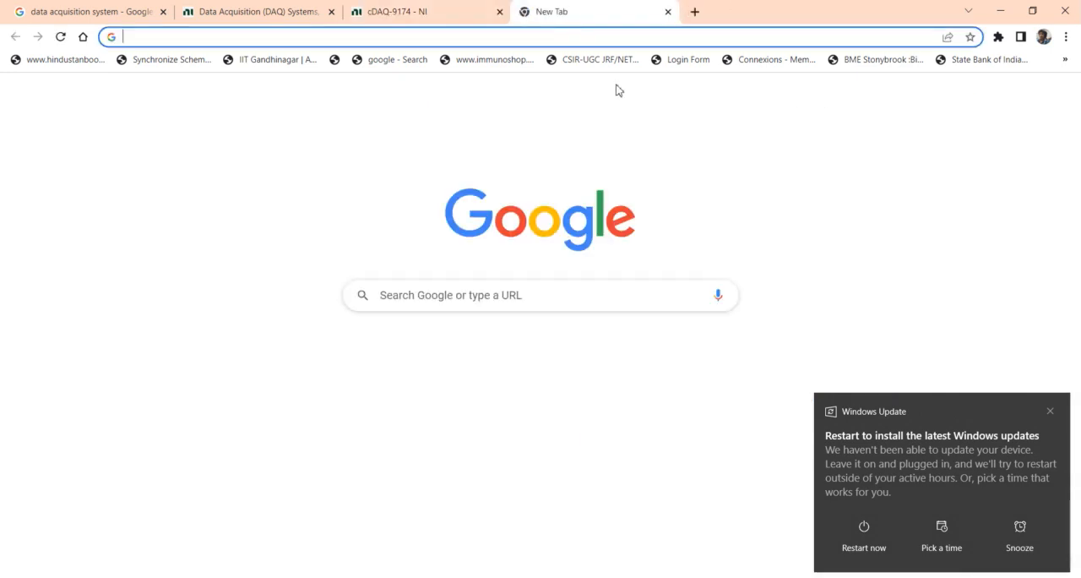
click(399, 12)
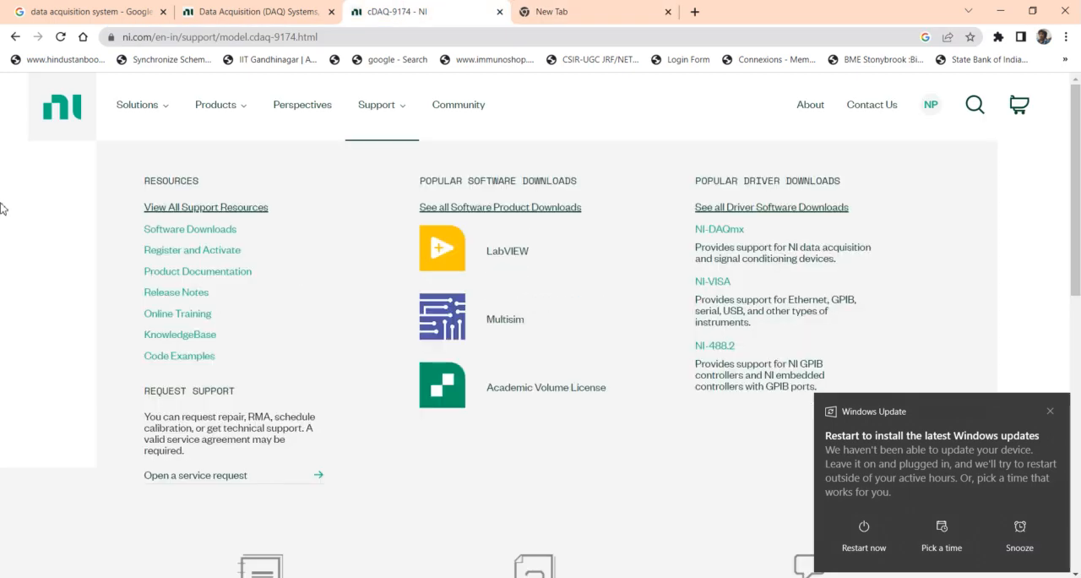
drag(334, 196, 484, 194)
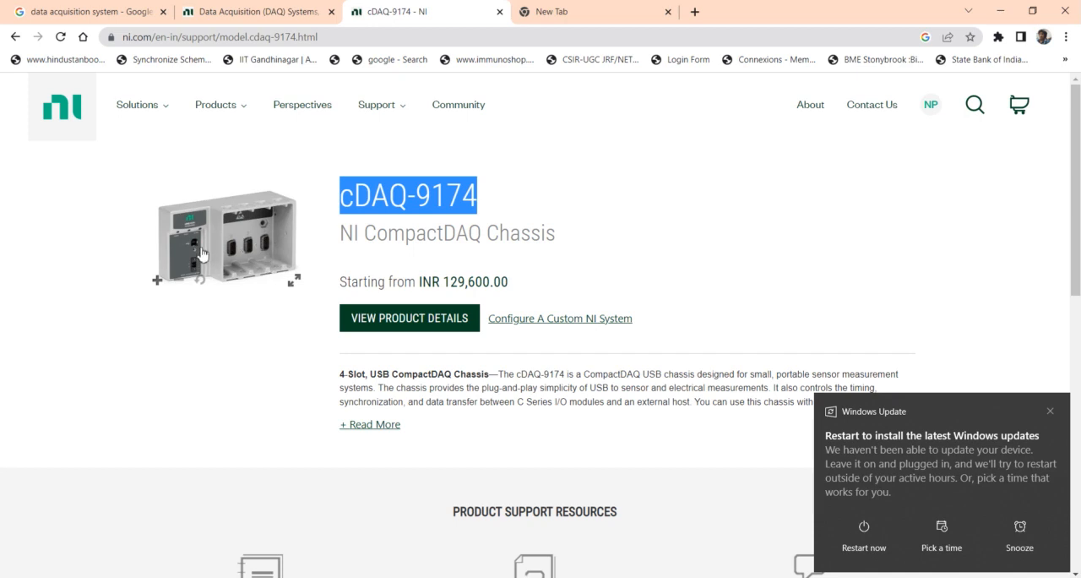
click(293, 279)
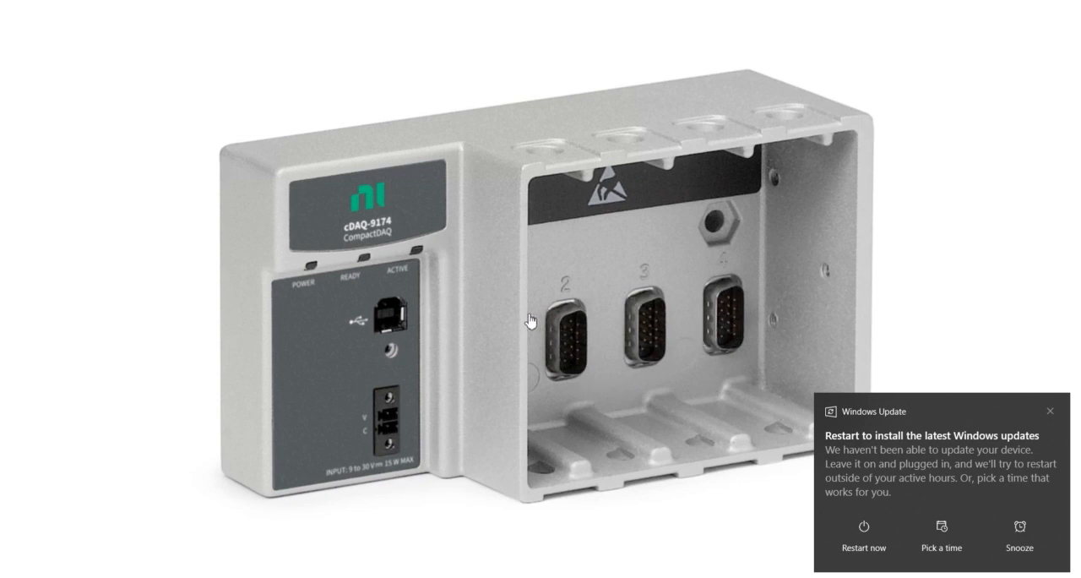
key(Escape)
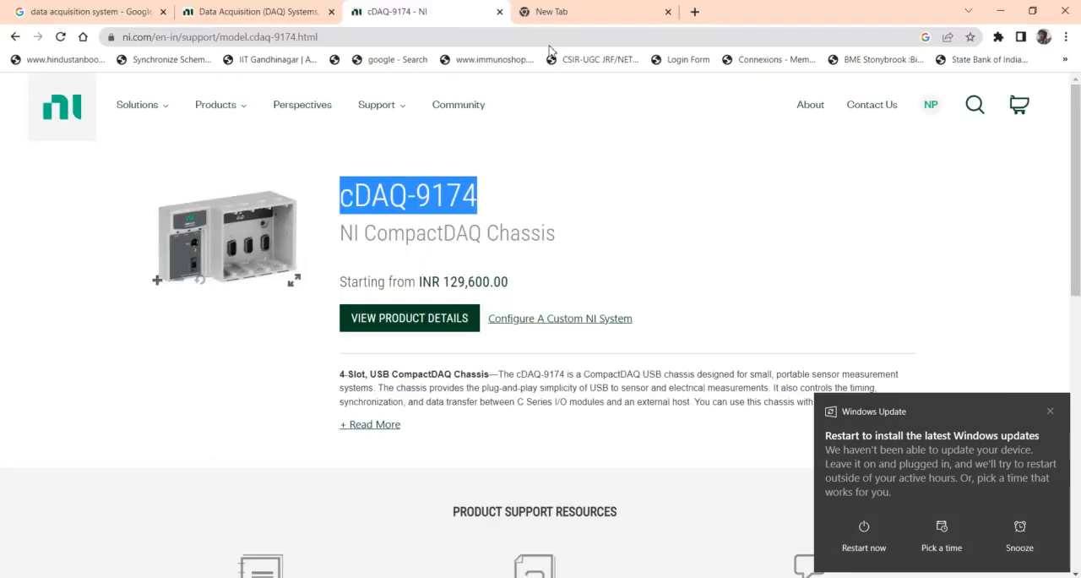
Search for "ni 9205" in the blank tab and open the NI-9205 product page in another new tab
click(540, 11)
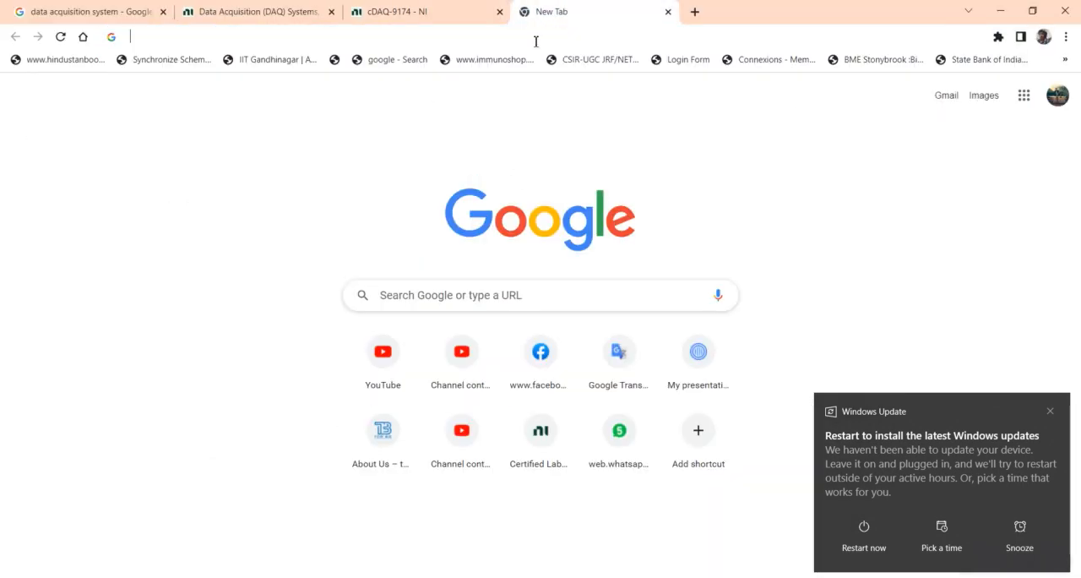
click(536, 37)
text(ni )
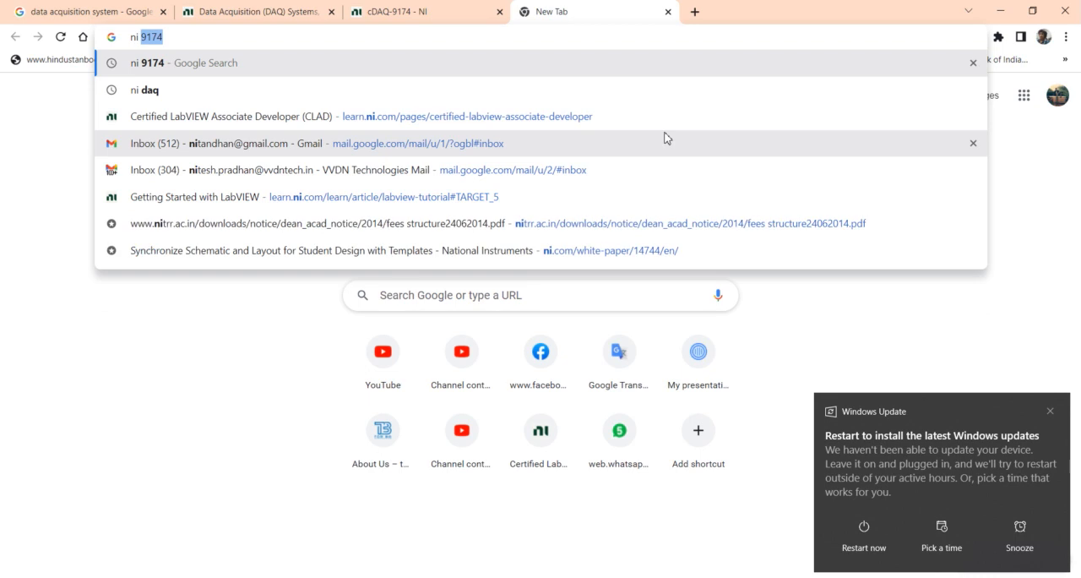
text(9205)
key(Return)
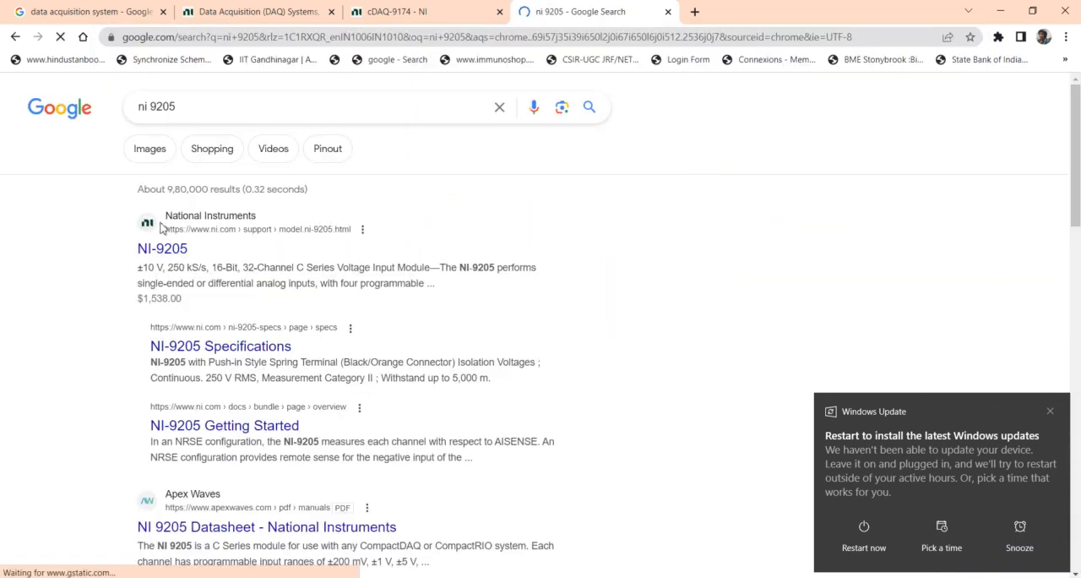
right_click(158, 254)
click(185, 265)
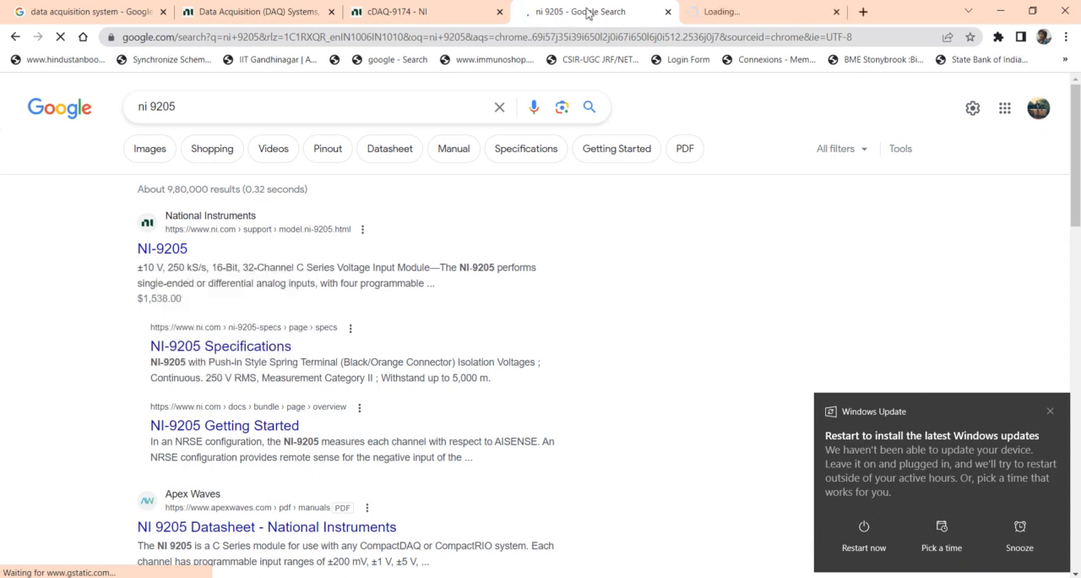
click(718, 11)
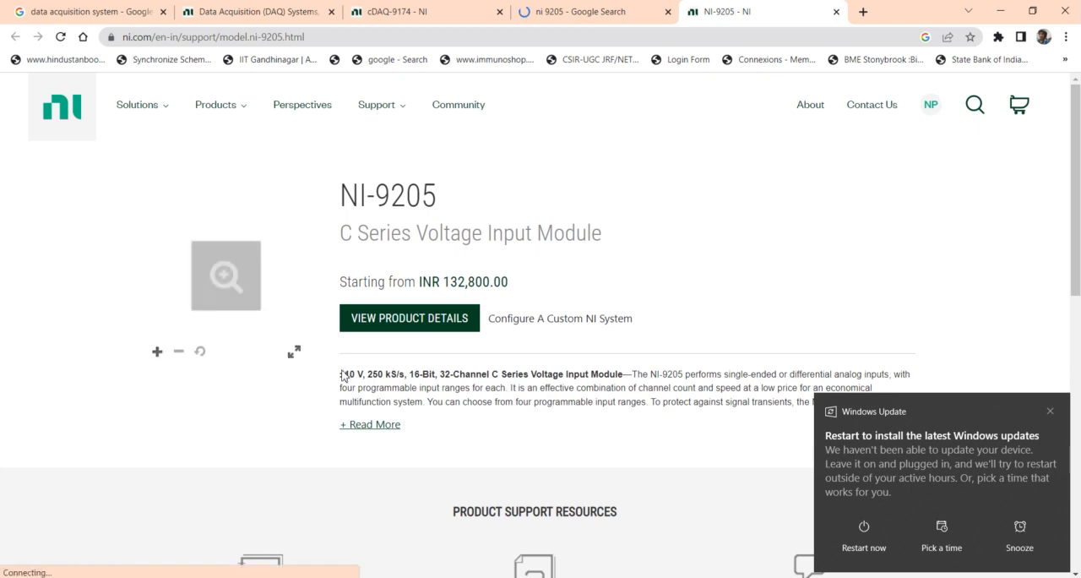
Highlight the voltage range, sampling rate, resolution and channel count in turn in the NI-9205 description
drag(341, 373, 368, 373)
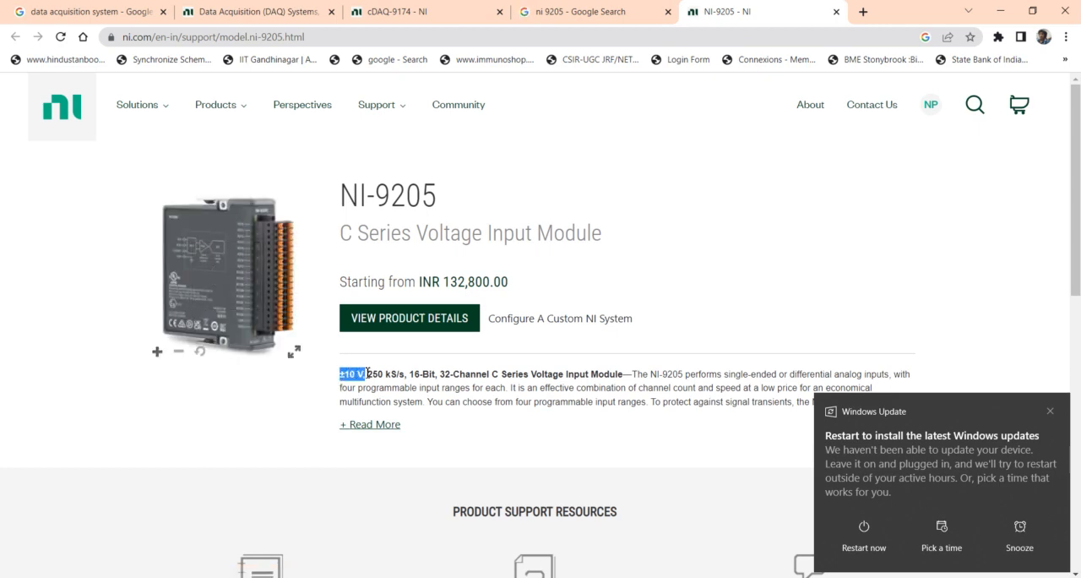
click(348, 384)
drag(339, 375, 409, 375)
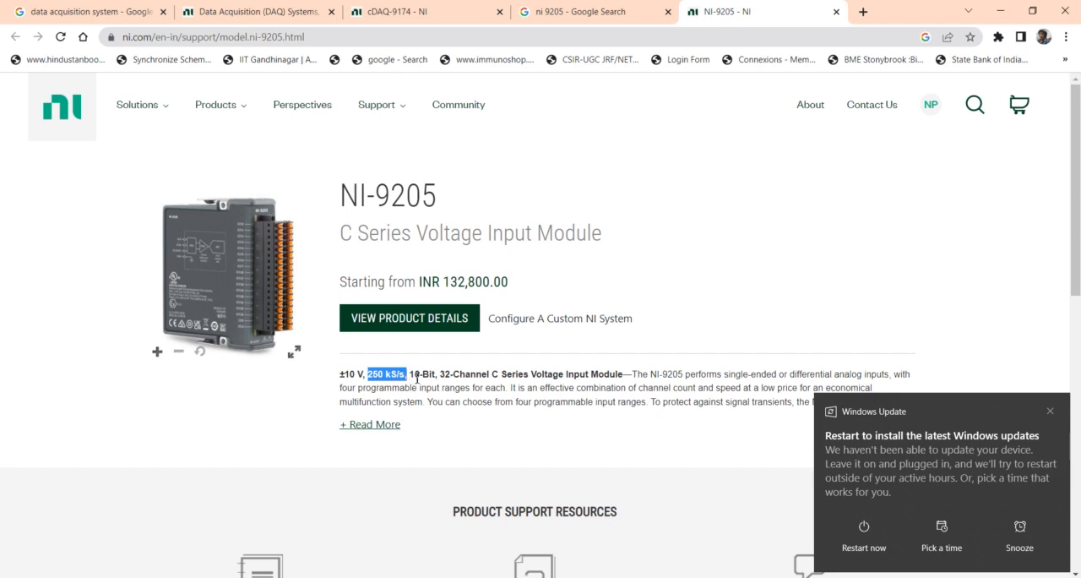
click(417, 378)
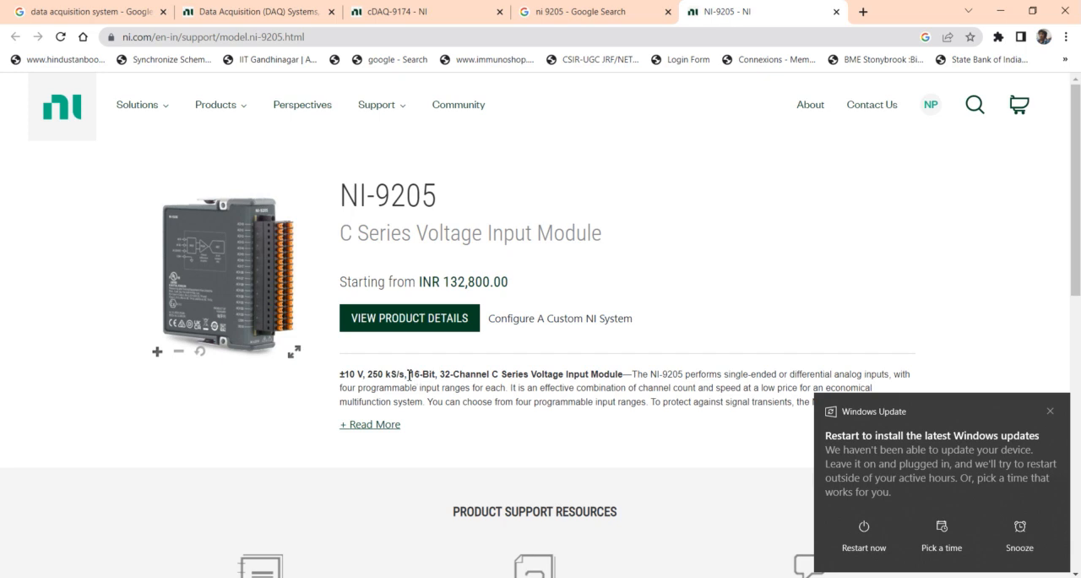
drag(410, 374, 431, 376)
drag(438, 374, 435, 375)
click(468, 375)
drag(440, 374, 491, 375)
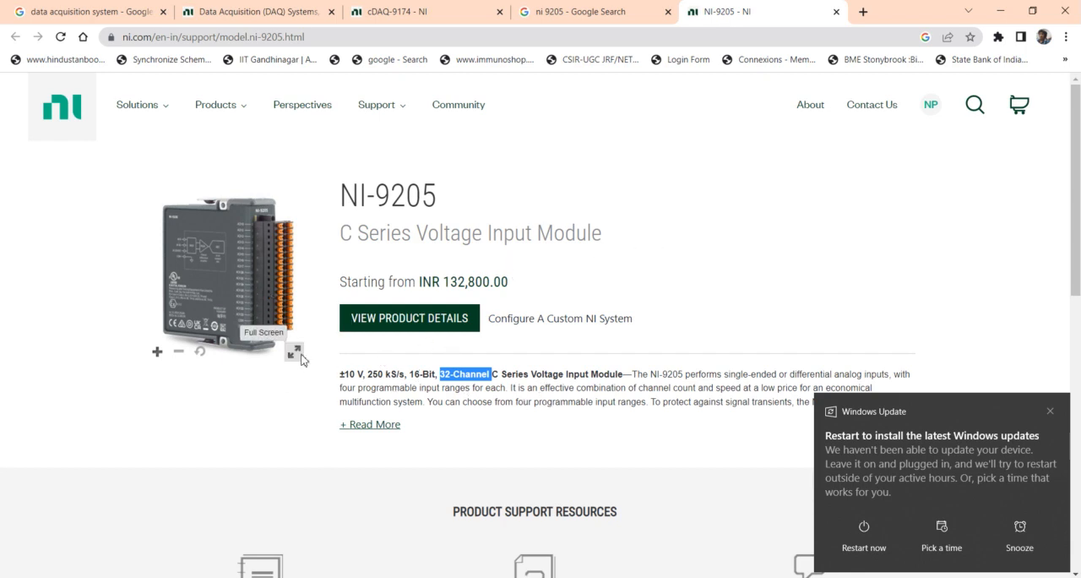
Examine the NI-9205 module's terminals and circuit diagram in the full-screen product image, and return to the page
click(294, 351)
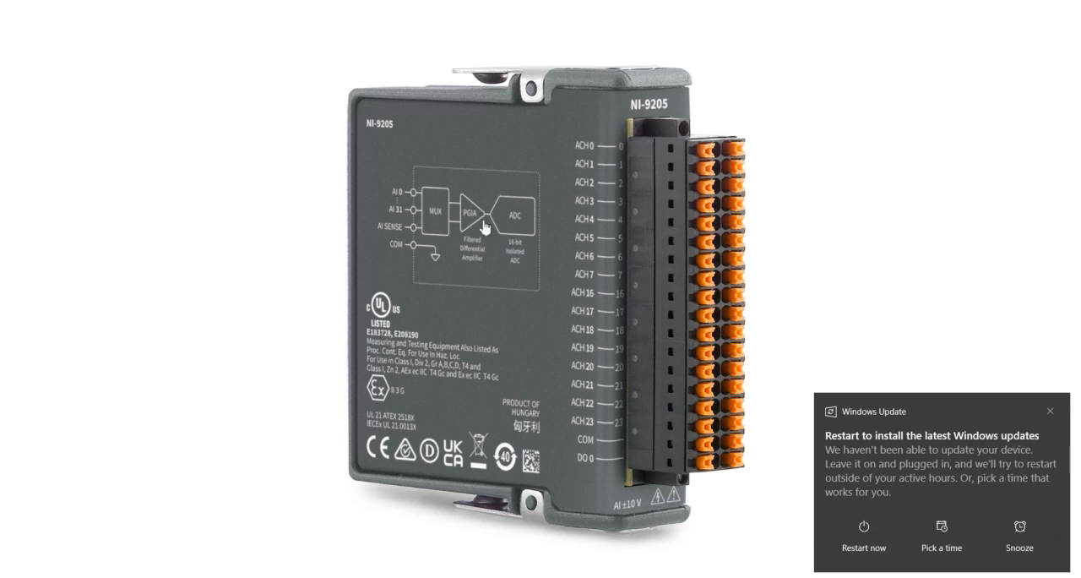
click(54, 576)
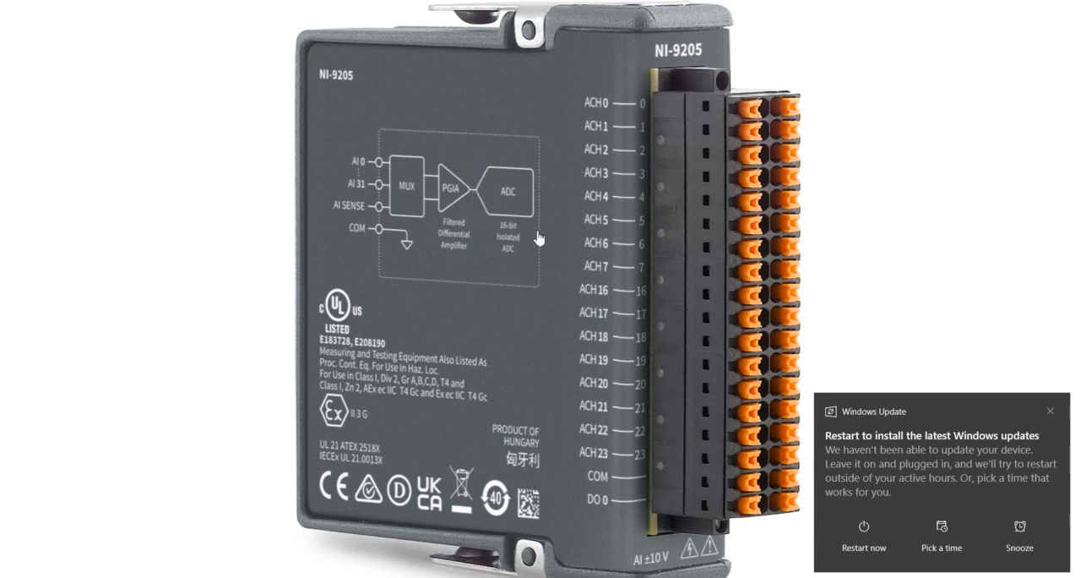
key(Escape)
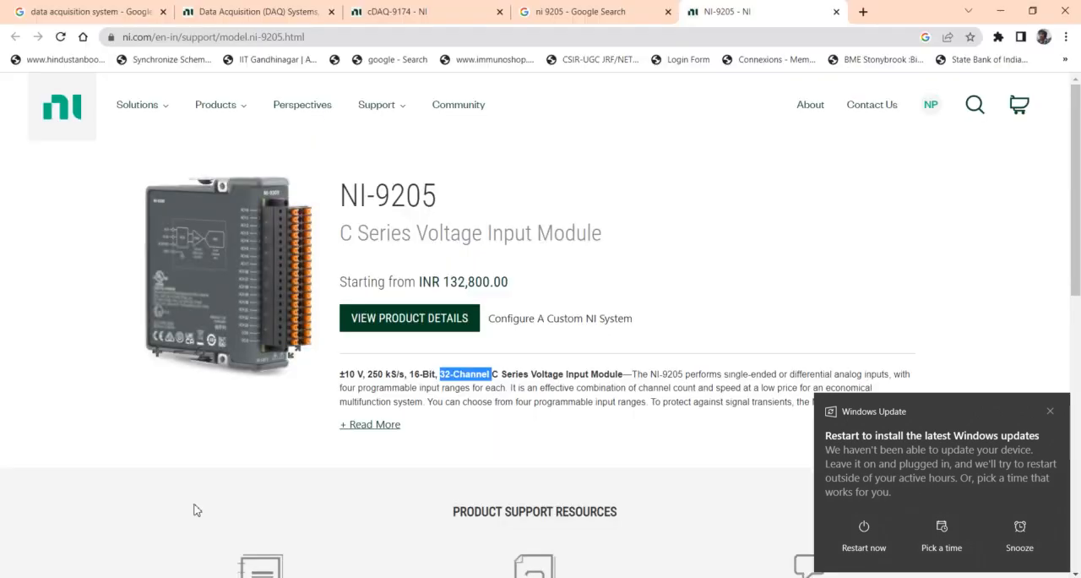
Return to the cDAQ-9174 product page and examine the chassis's USB port, power input and module slots in the full-screen image
click(441, 9)
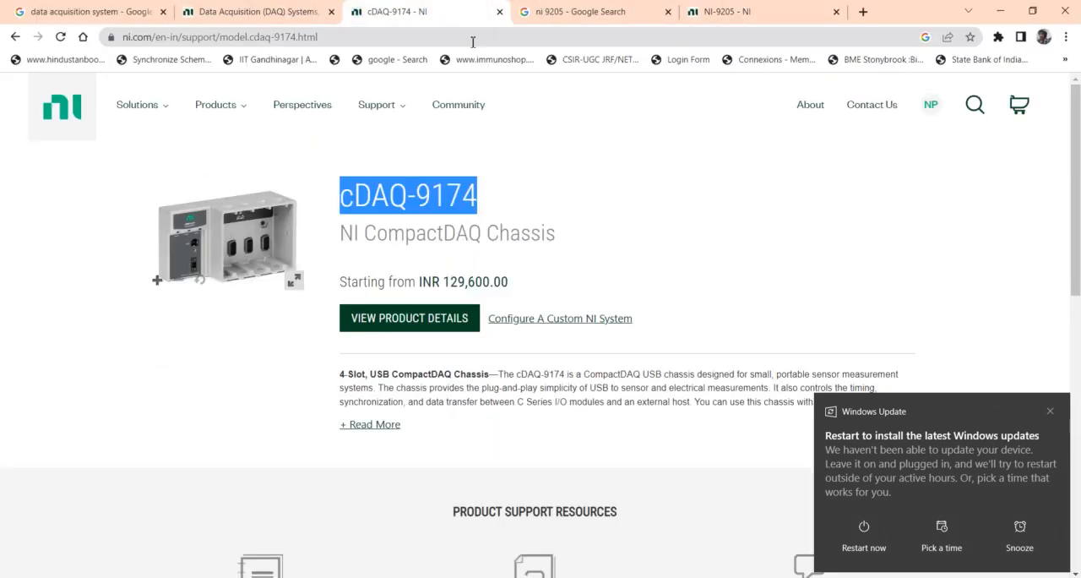
click(294, 279)
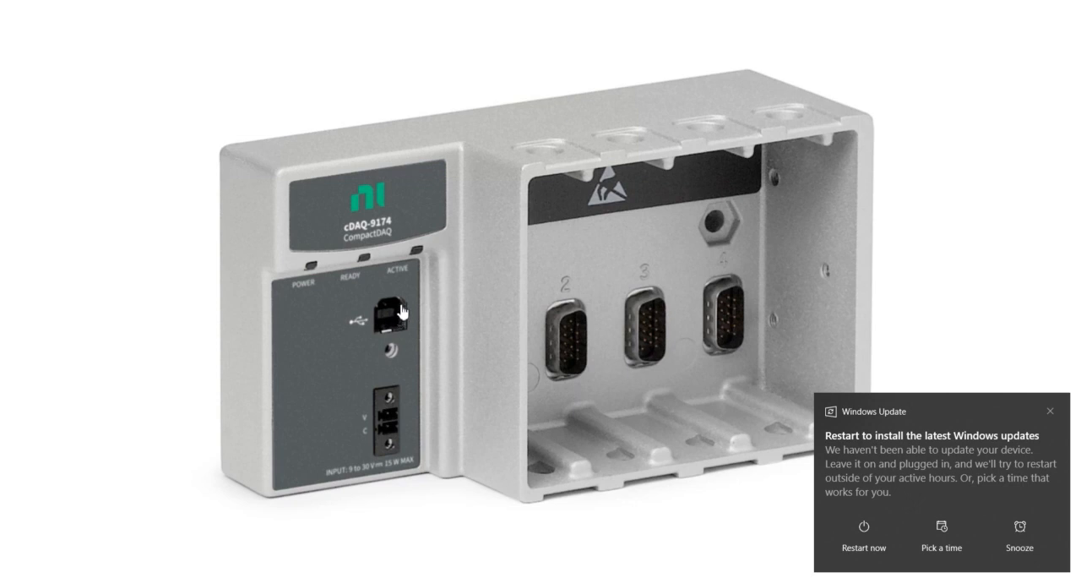
key(Escape)
Switch back to the NI-9205 product page and highlight the words "Voltage Input Module" in its subtitle
click(534, 13)
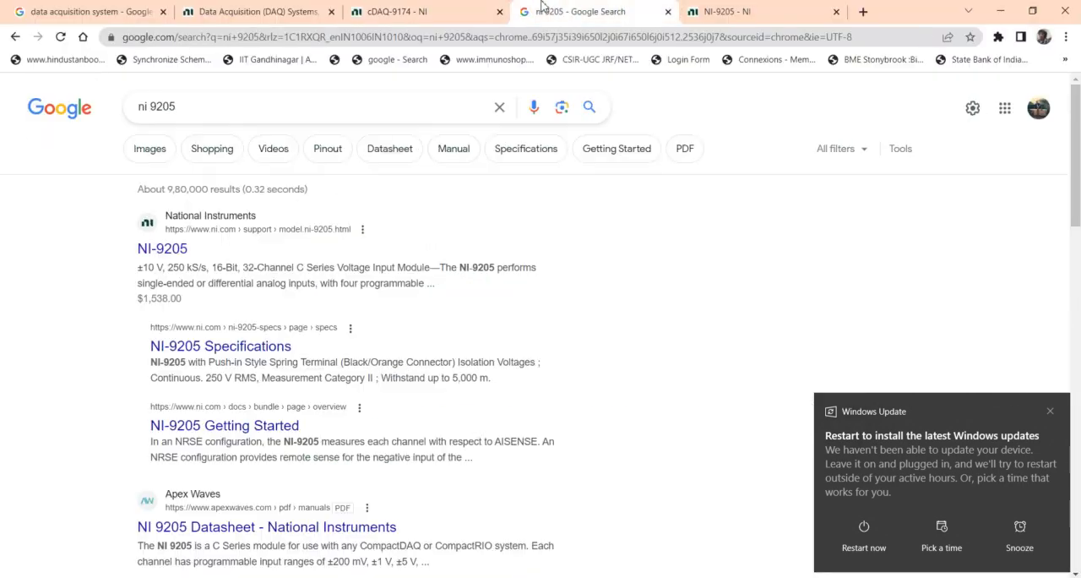
click(695, 15)
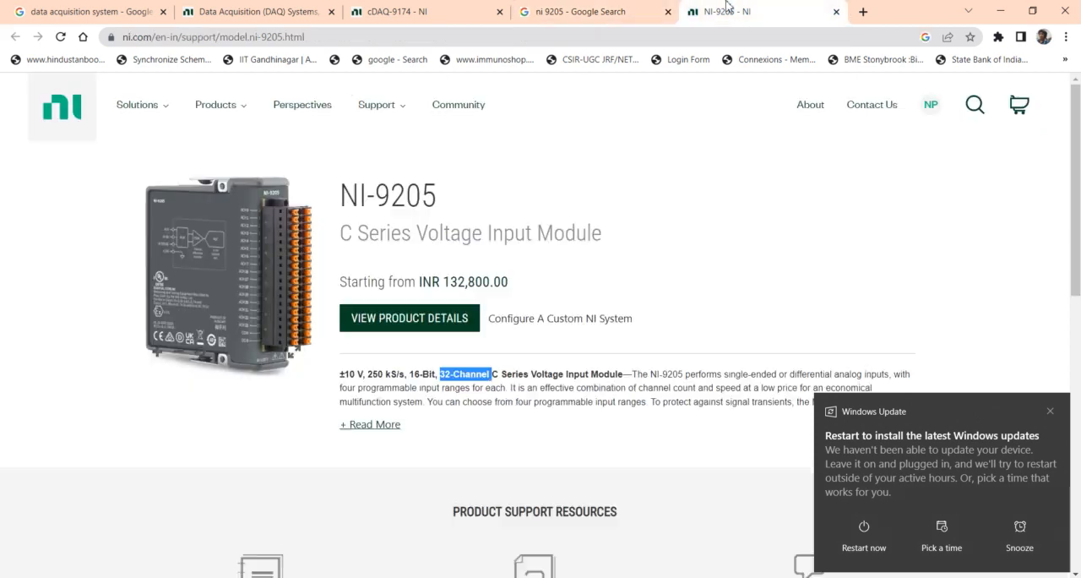
drag(429, 231, 632, 239)
click(635, 240)
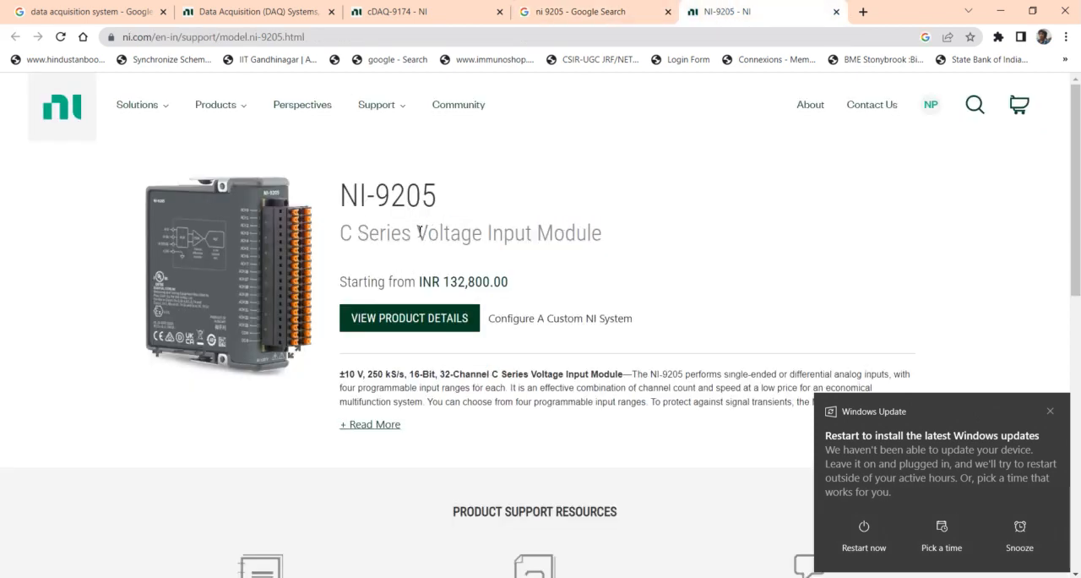
drag(419, 231, 595, 234)
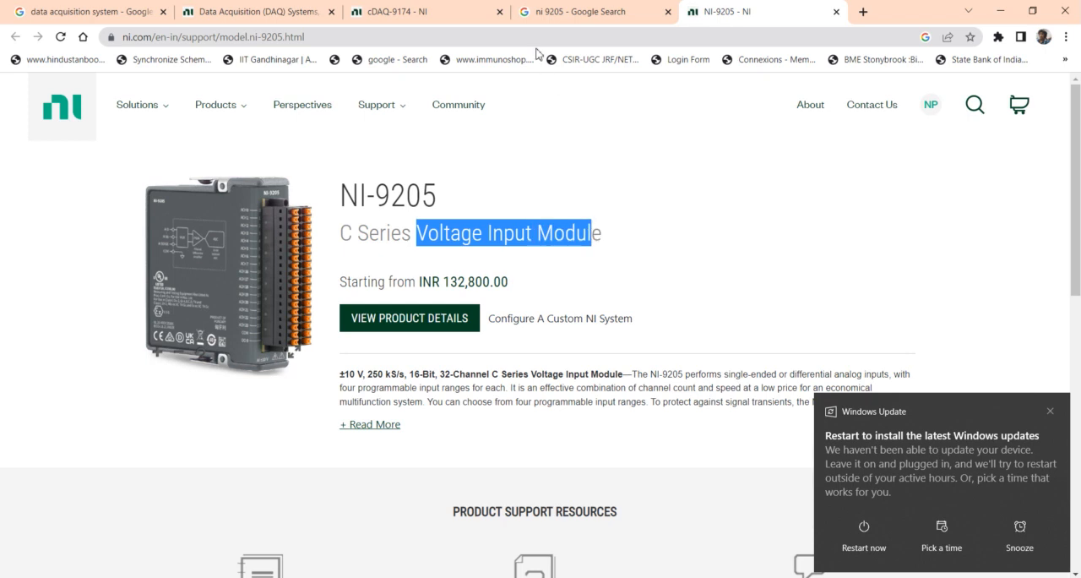
Switch to Measurement & Automation Explorer and view the settings of the NI 9208 and NI 9235 modules in turn
click(456, 10)
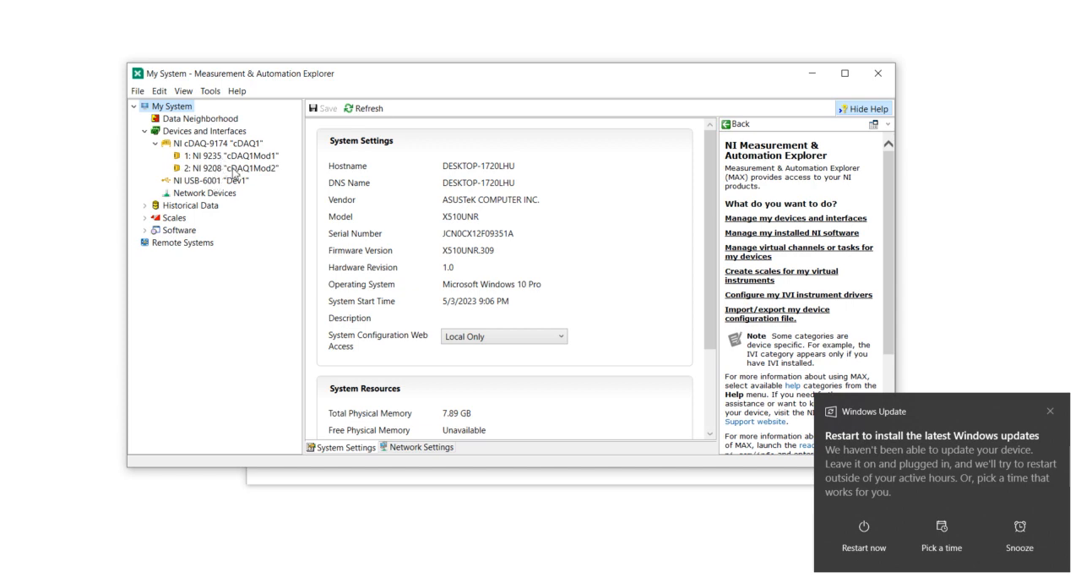
click(234, 171)
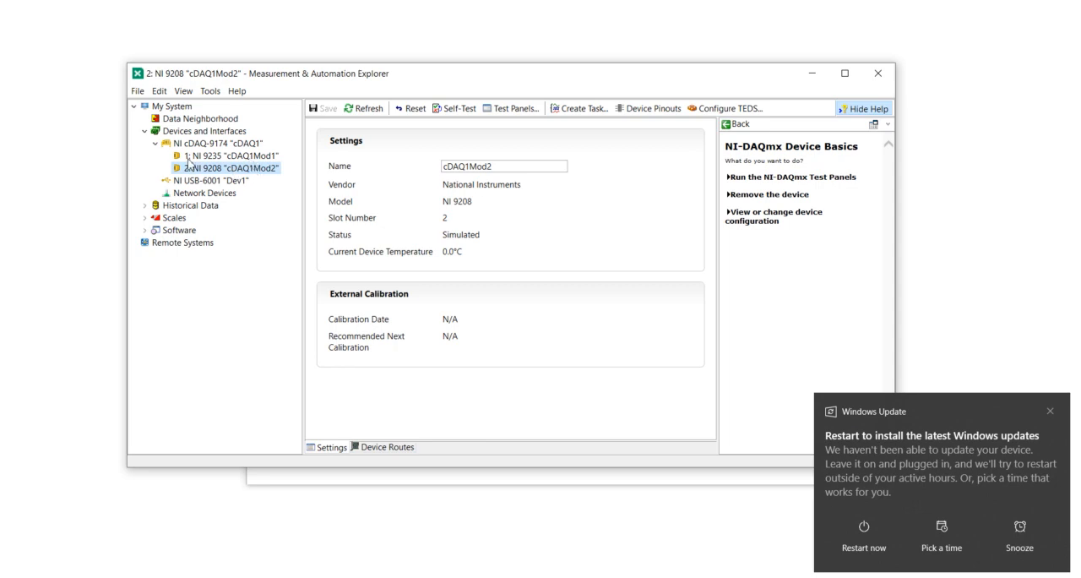
click(217, 161)
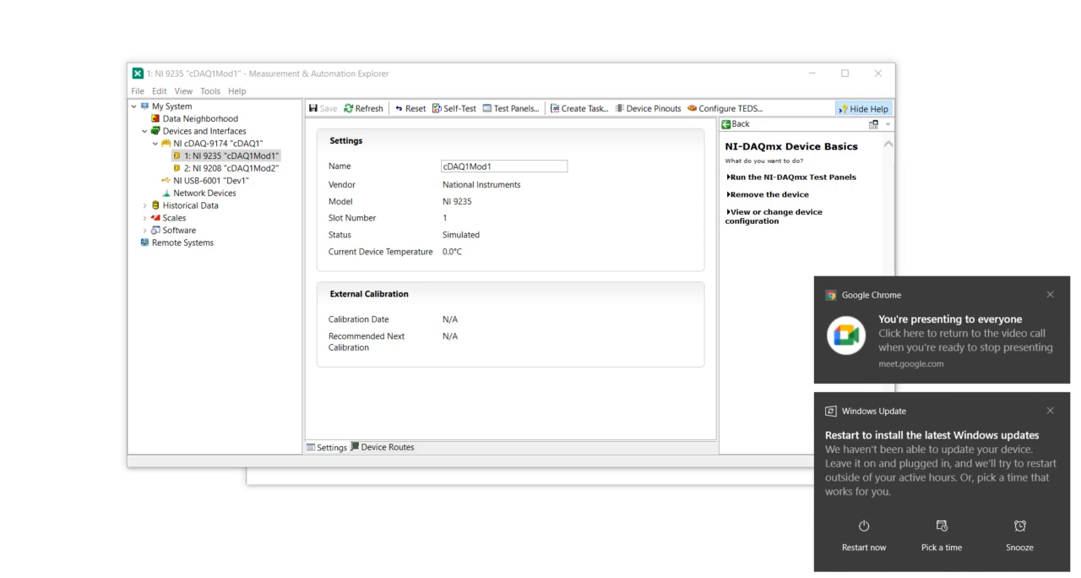
Switch to Chrome, examine the National Instruments USB-6001 terminal diagram in the "ni 6001" image results, and close its preview
drag(1080, 50, 667, 1)
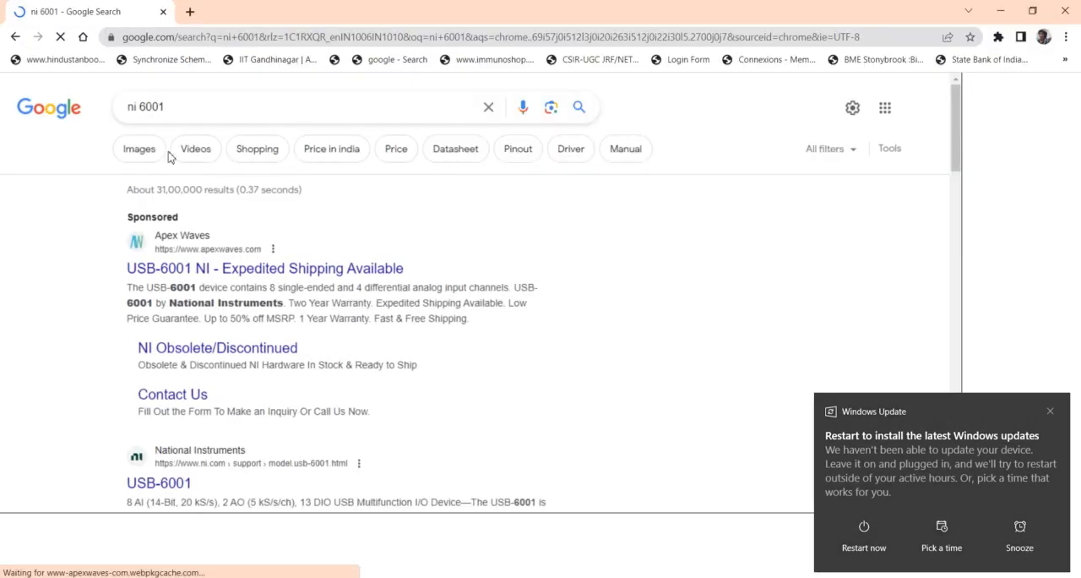
click(140, 158)
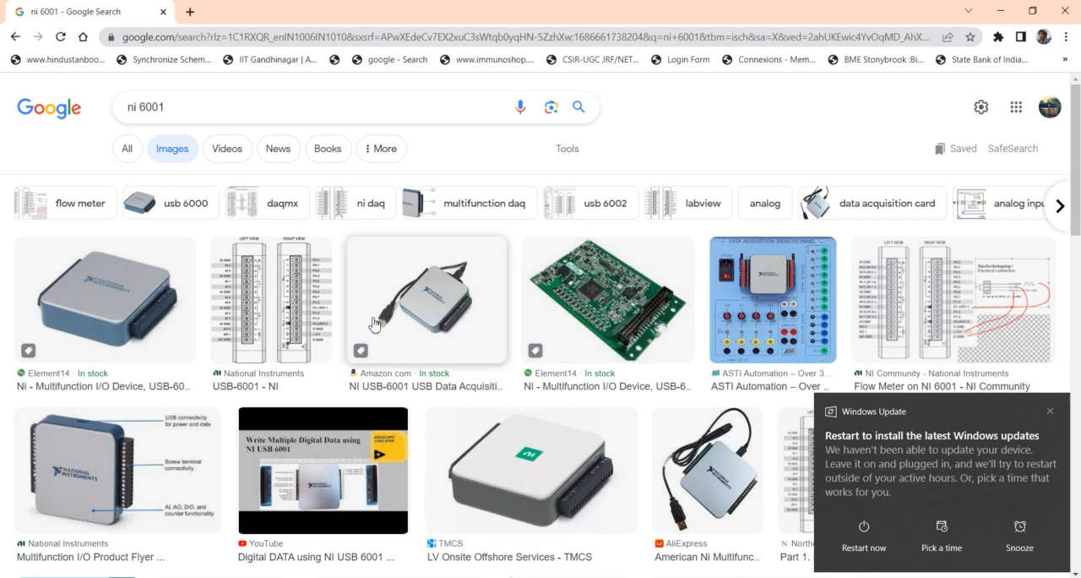
click(309, 313)
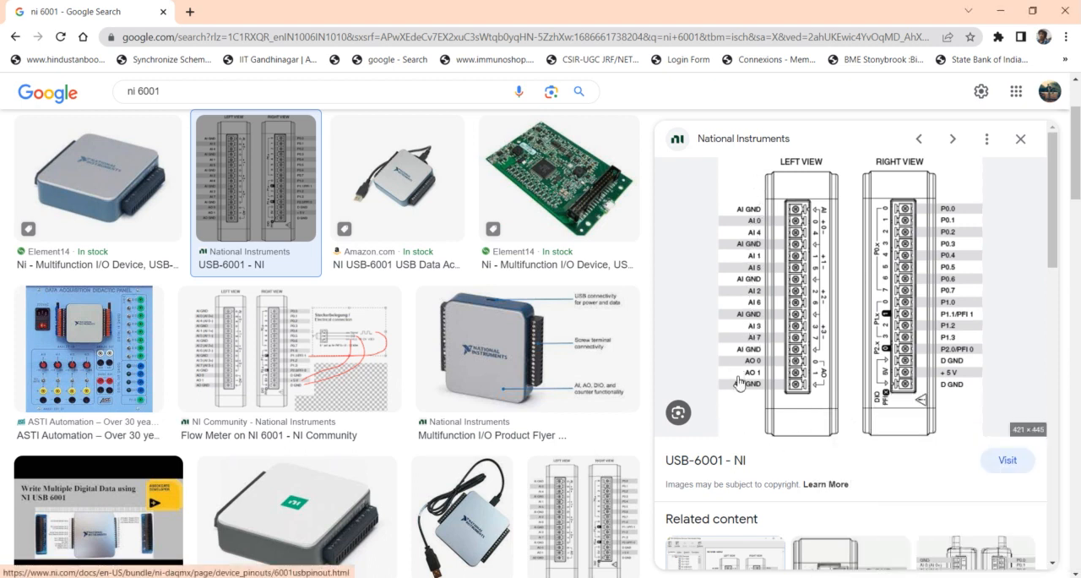
click(17, 37)
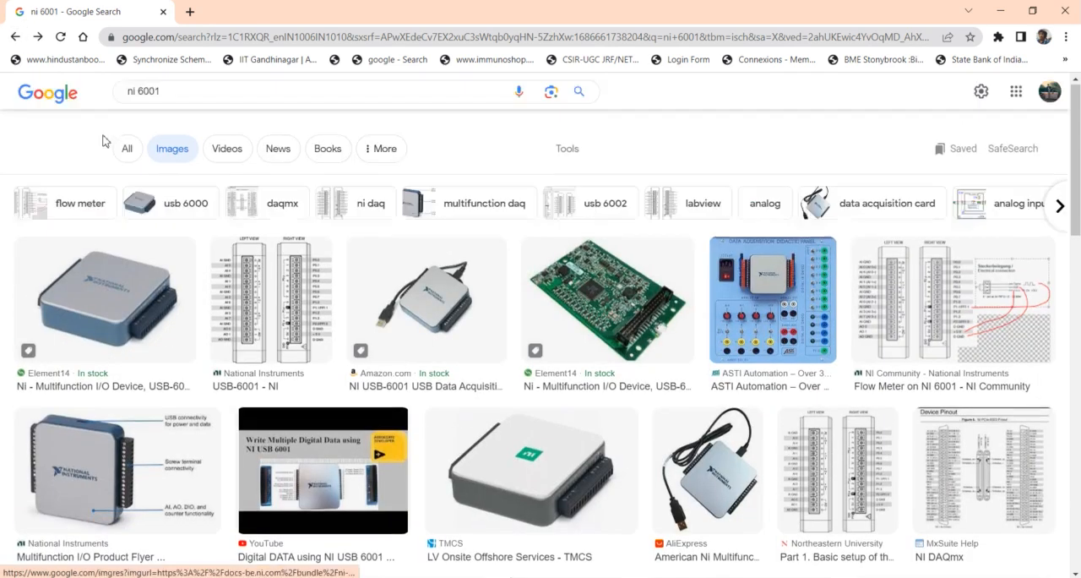
Open the USB-6001 product page from the web results and highlight its analog input, digital I/O, analog I/O and 32-bit counter specifications
click(128, 160)
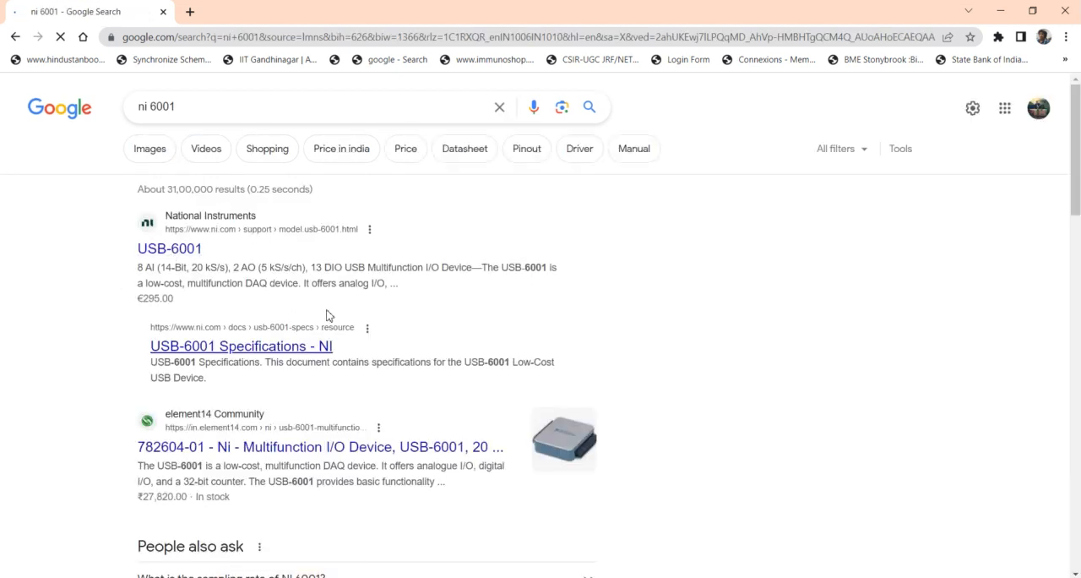
click(165, 250)
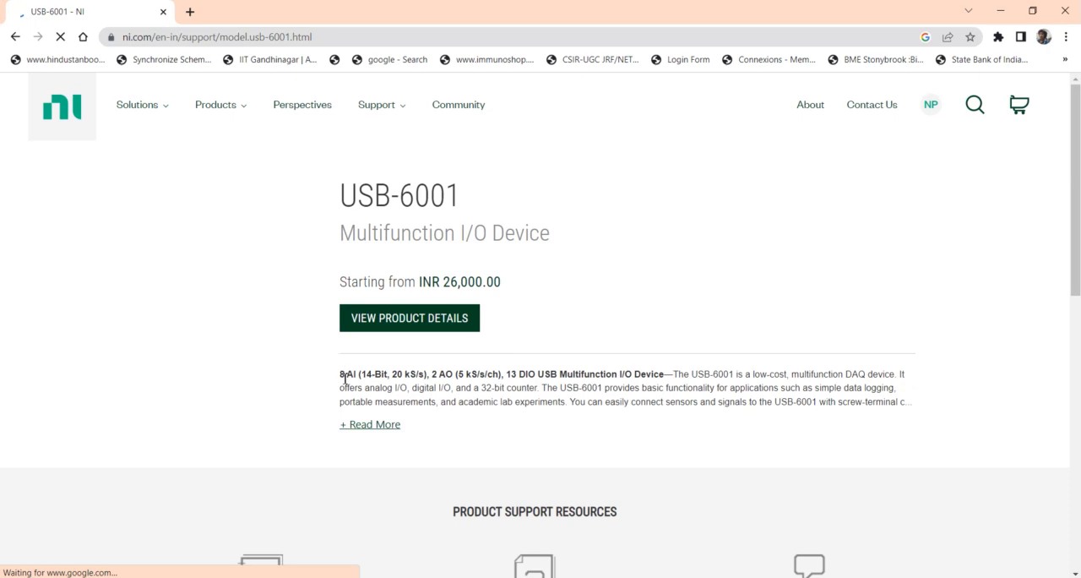
drag(341, 374, 427, 379)
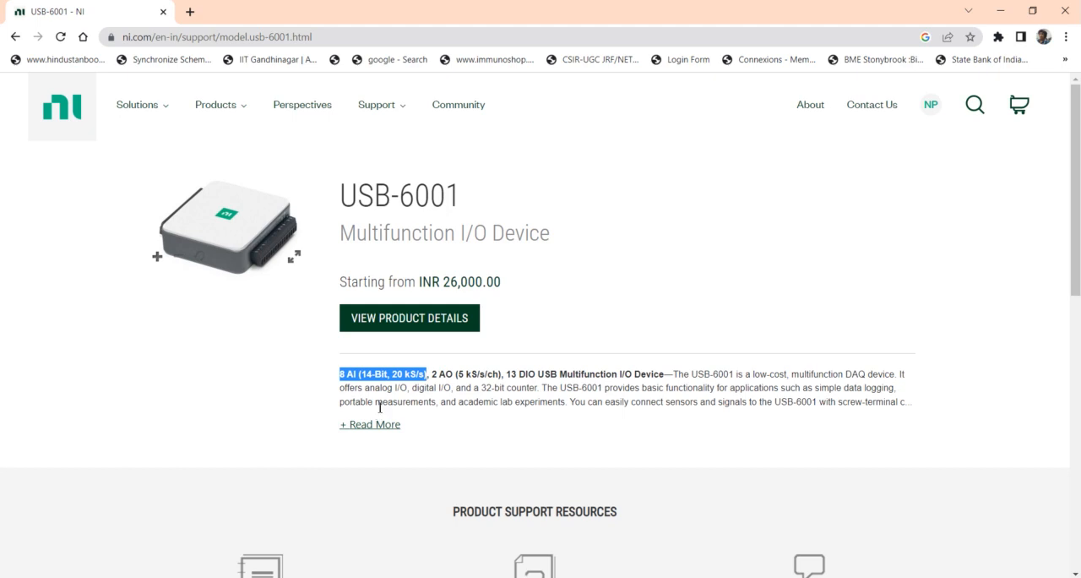
drag(367, 386, 441, 388)
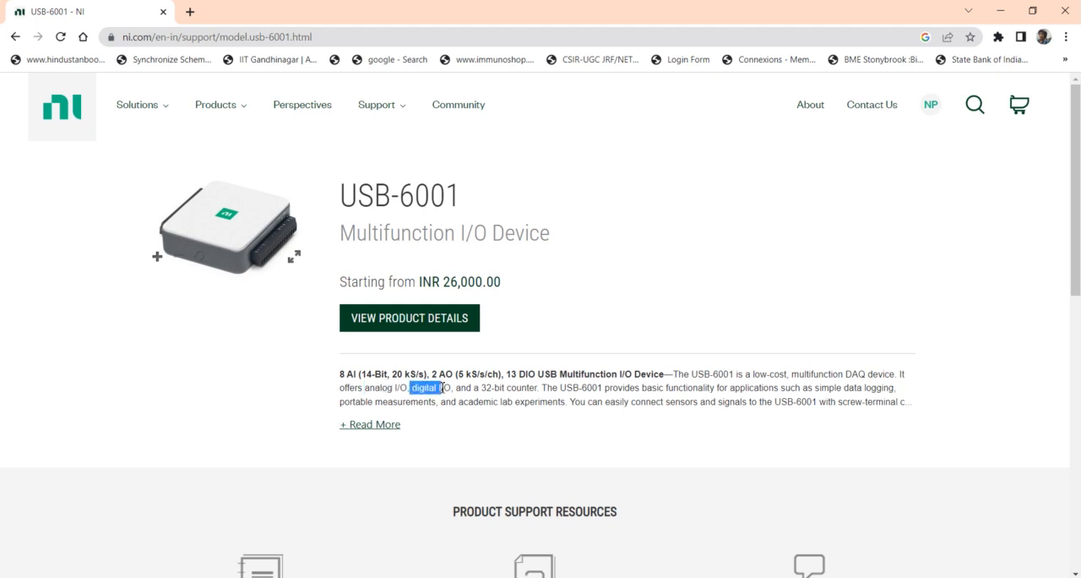
drag(508, 375, 538, 379)
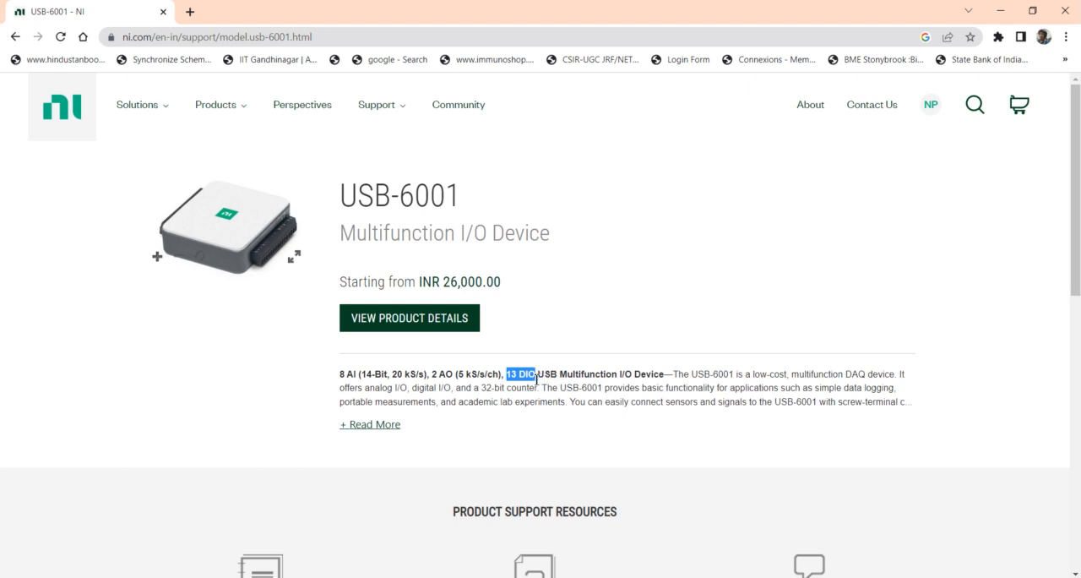
drag(340, 390, 392, 387)
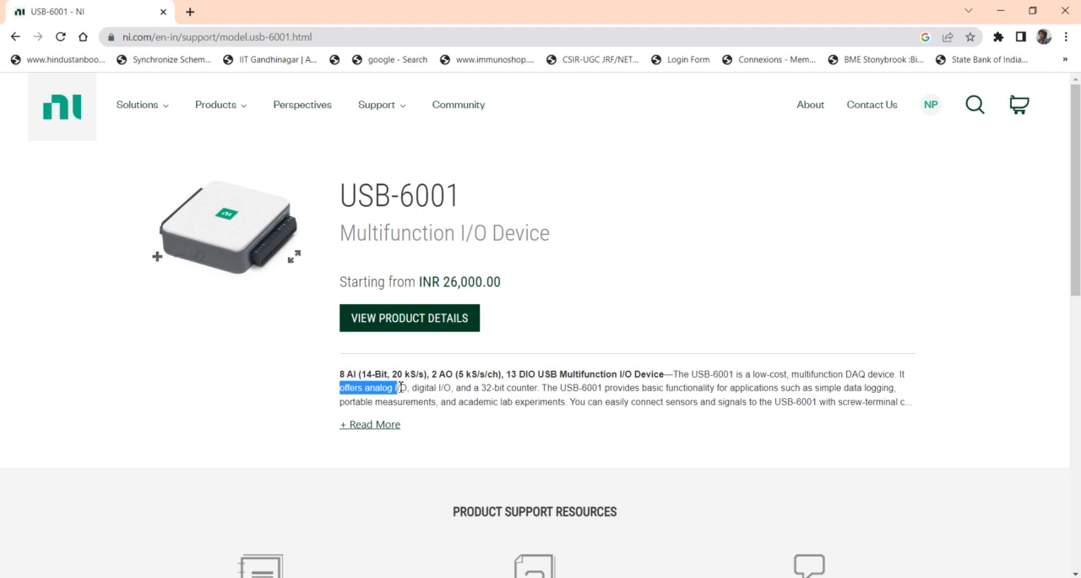
drag(415, 389, 539, 387)
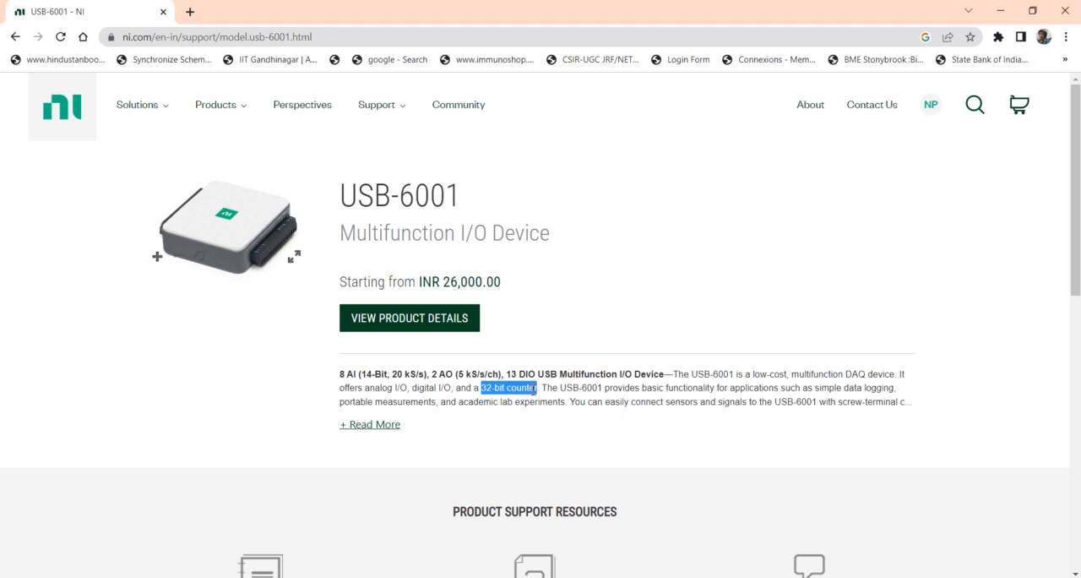
Search for "ni mydaq" in a new tab of the Chrome window holding the USB-6001 page
click(1000, 11)
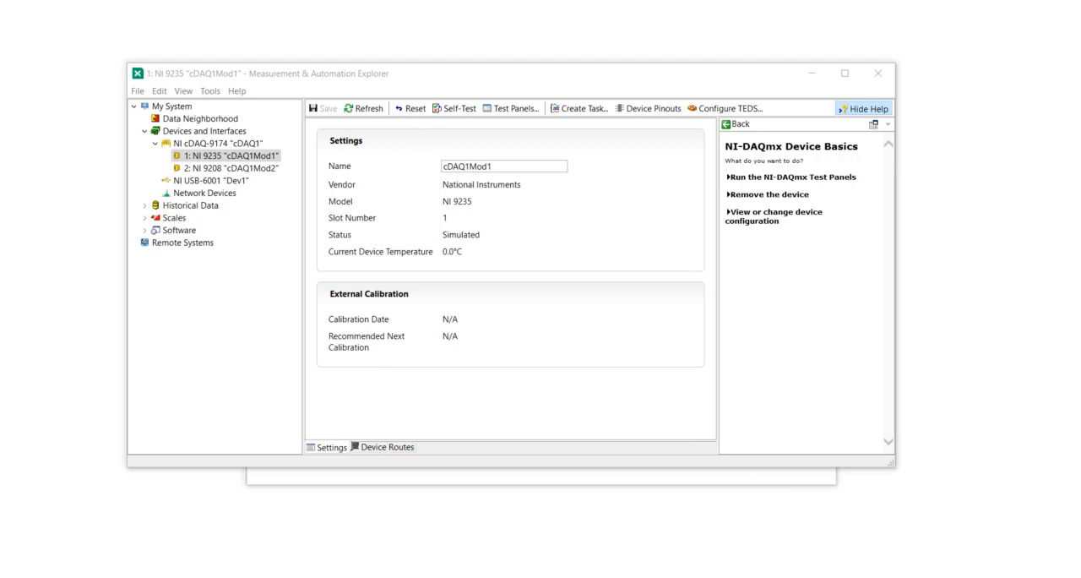
mouse_move(463, 576)
click(772, 529)
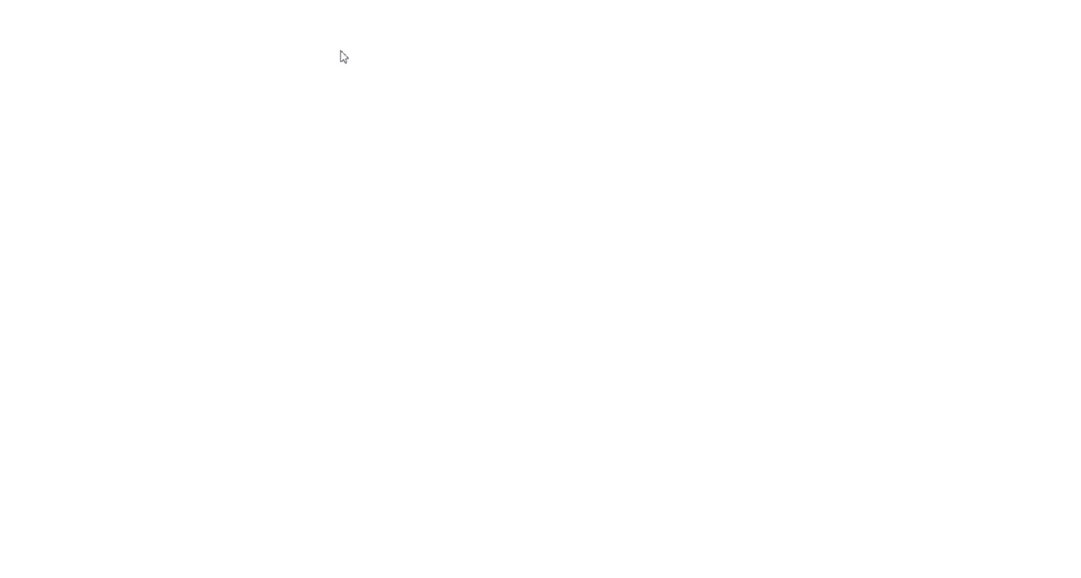
click(190, 11)
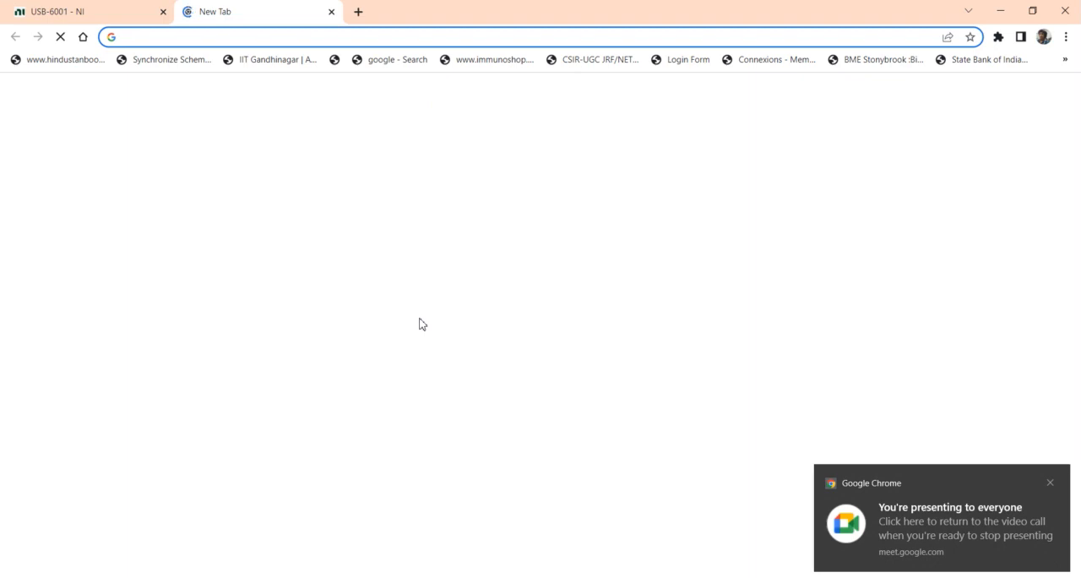
text(ni mydaq)
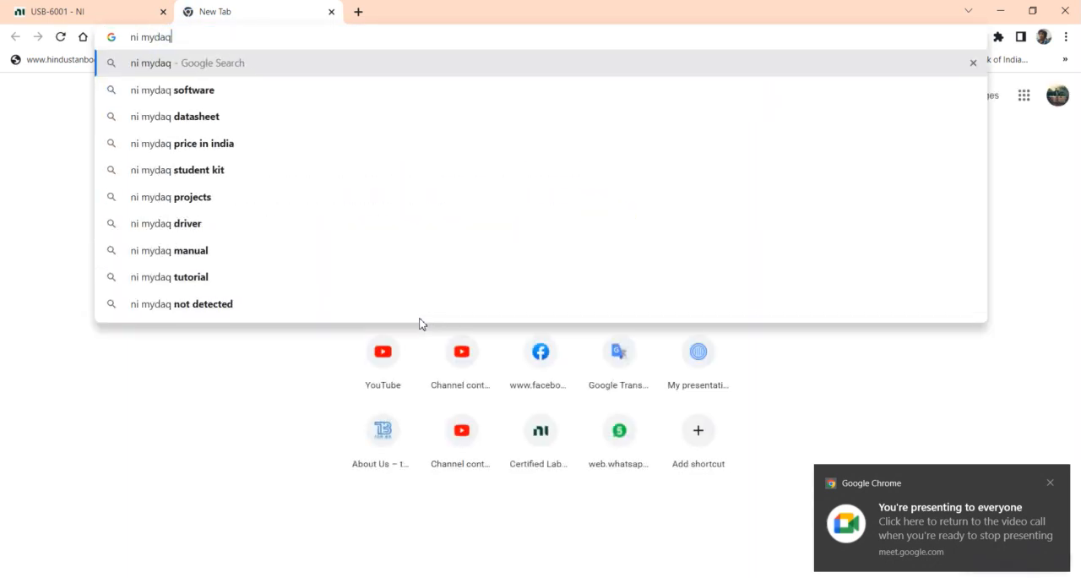
key(Return)
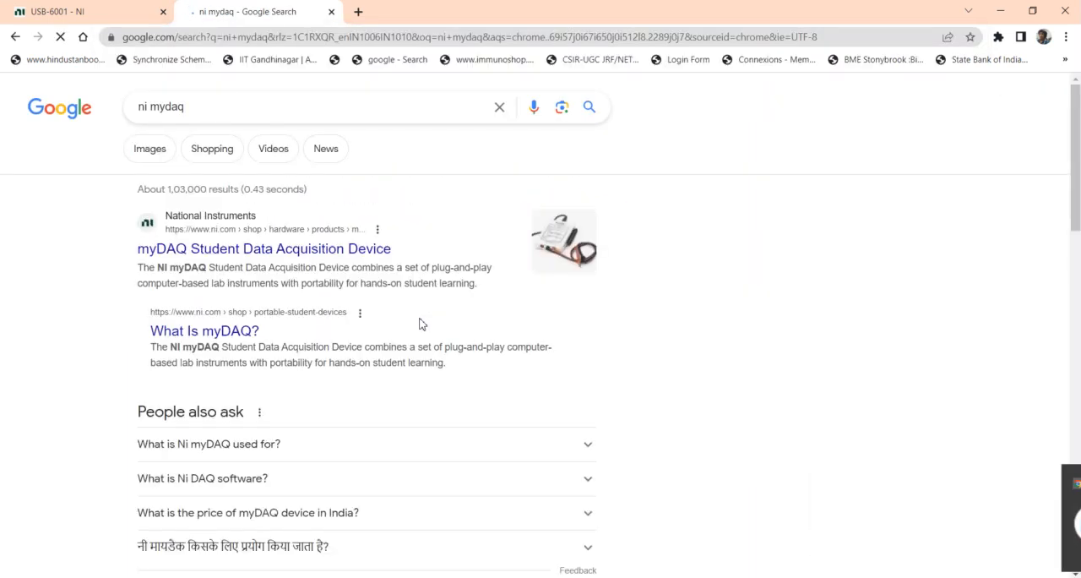
Show the image results for myDAQ and preview the TechFluent Solutions diagram, followed by the labelled diagram with the specification list
click(140, 154)
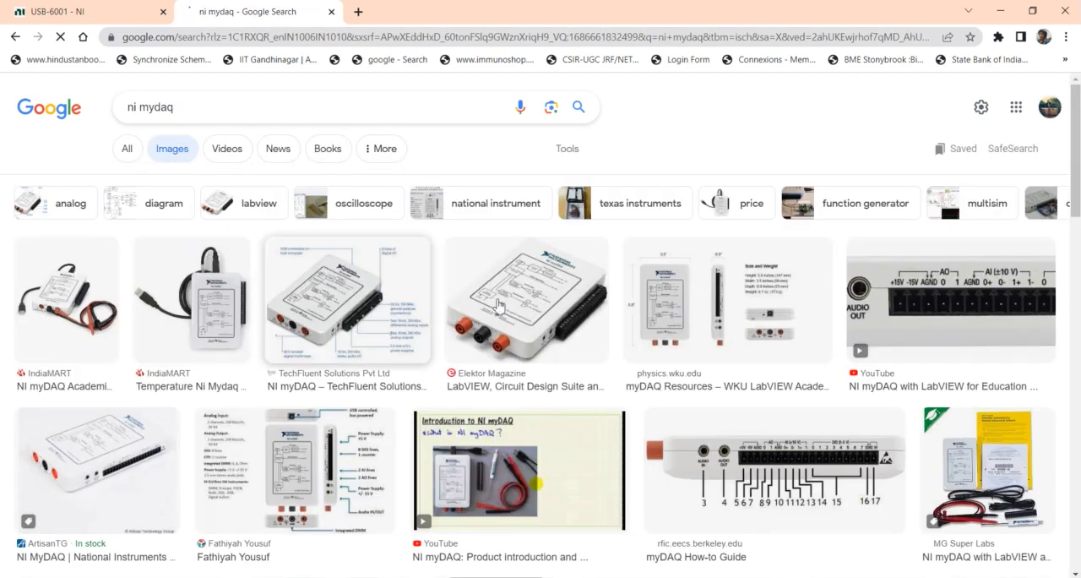
click(348, 321)
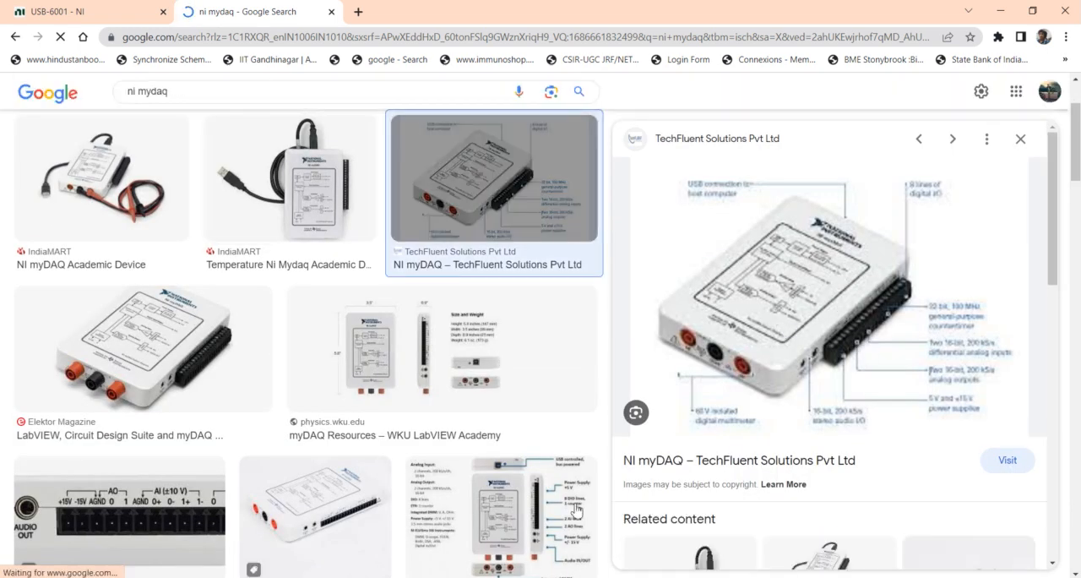
click(539, 522)
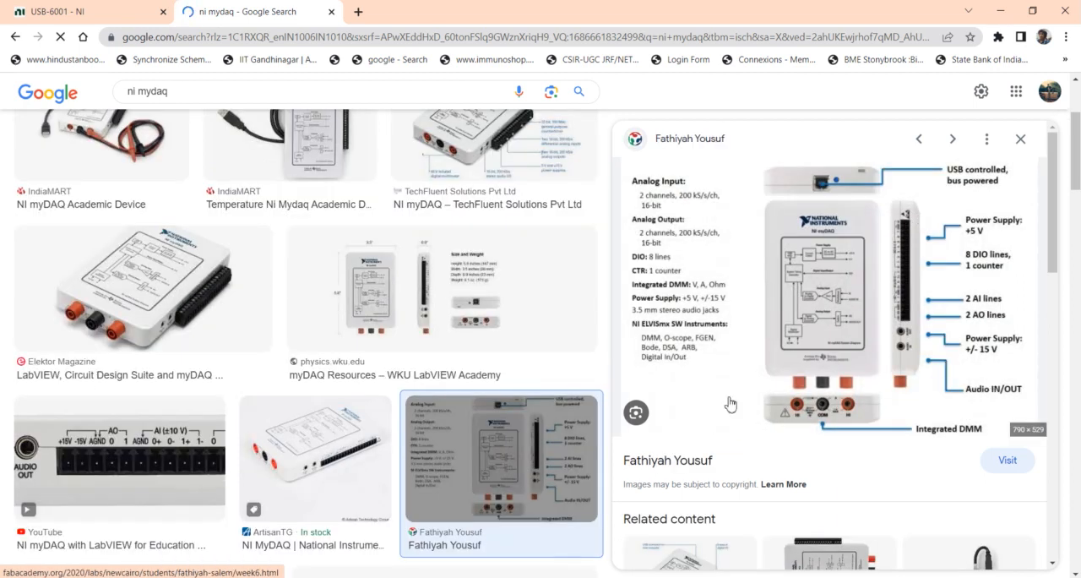
Examine the enlarged myDAQ diagram for its analog and digital channels, counter, power supplies, audio jacks, DMM terminals and USB connection
scroll(835, 426, up, 5)
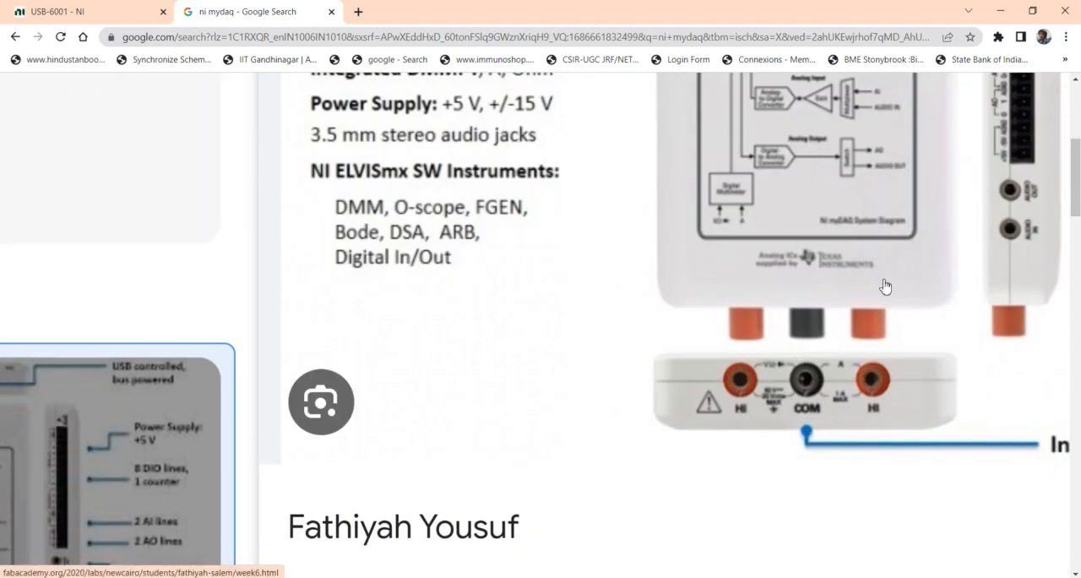
drag(1068, 193, 1074, 173)
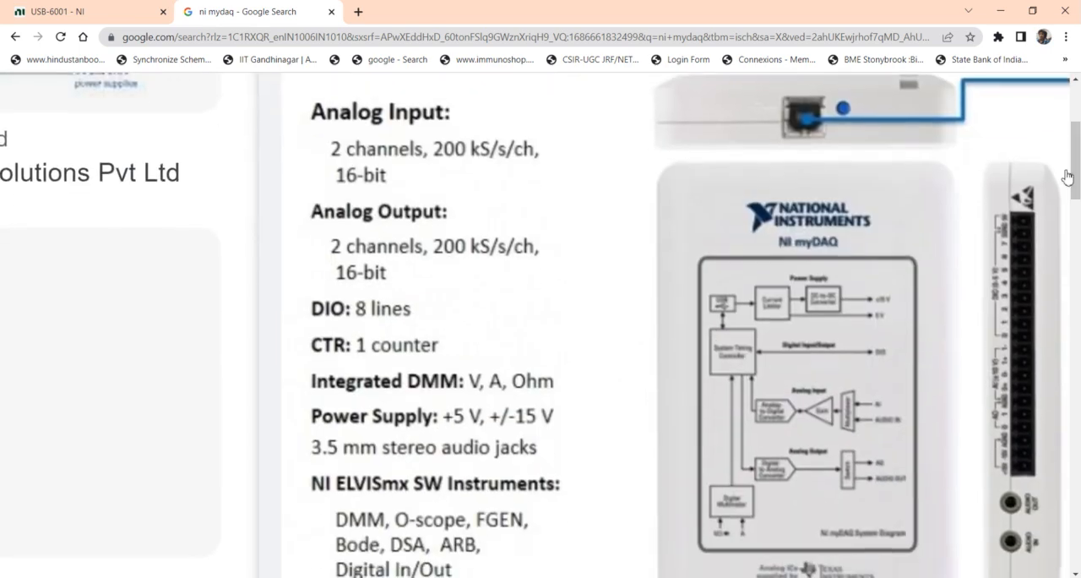
scroll(898, 280, down, 2)
scroll(898, 280, down, 3)
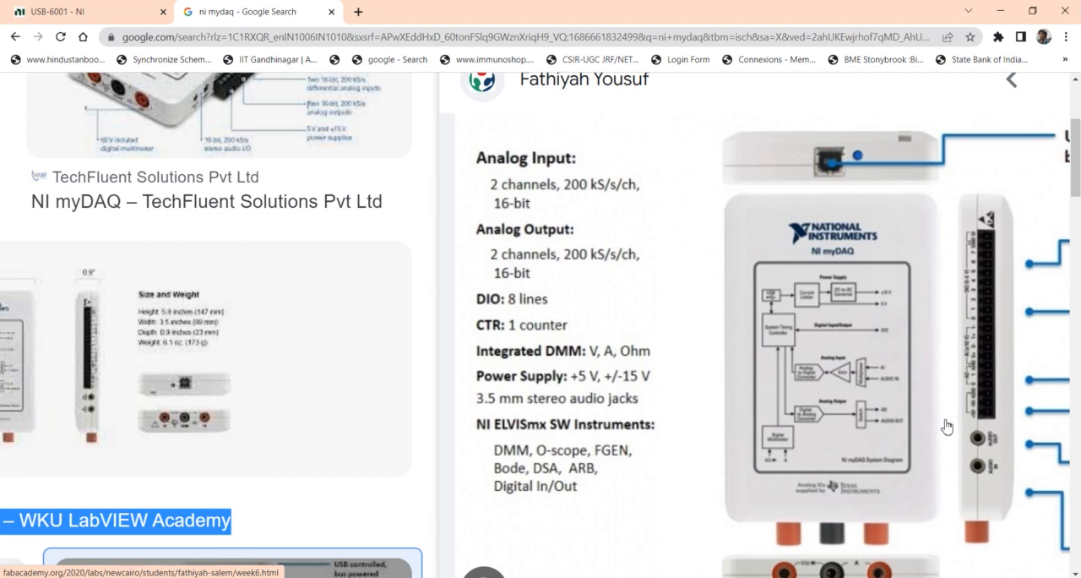
scroll(947, 427, down, 2)
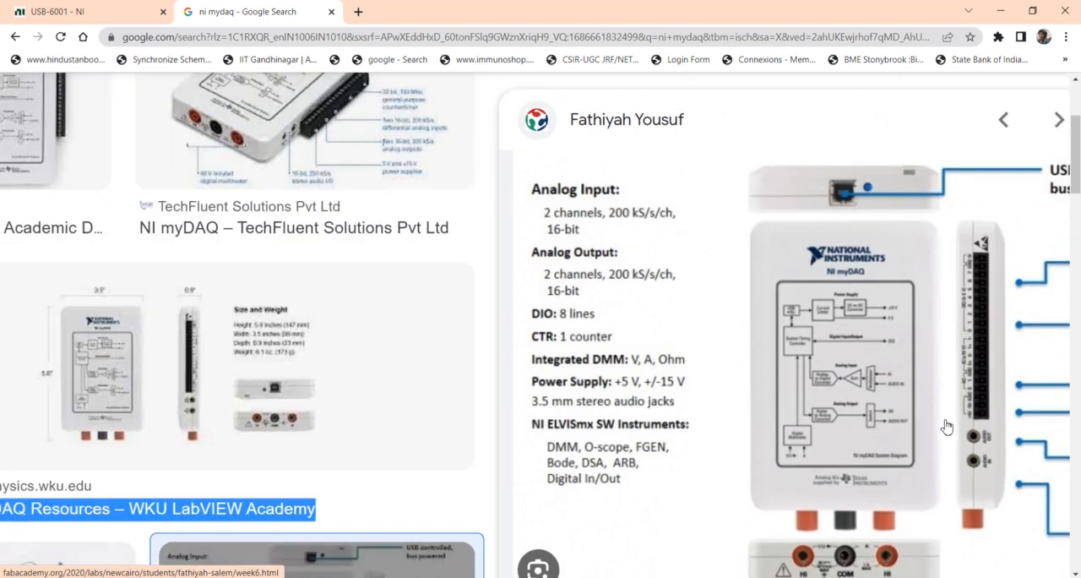
scroll(1005, 393, down, 1)
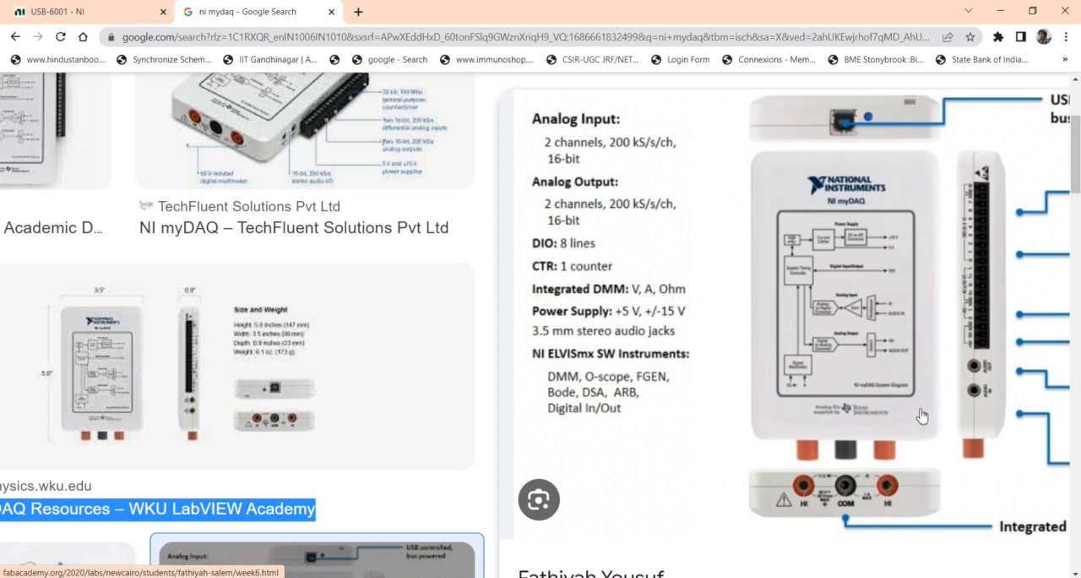
scroll(922, 415, down, 3)
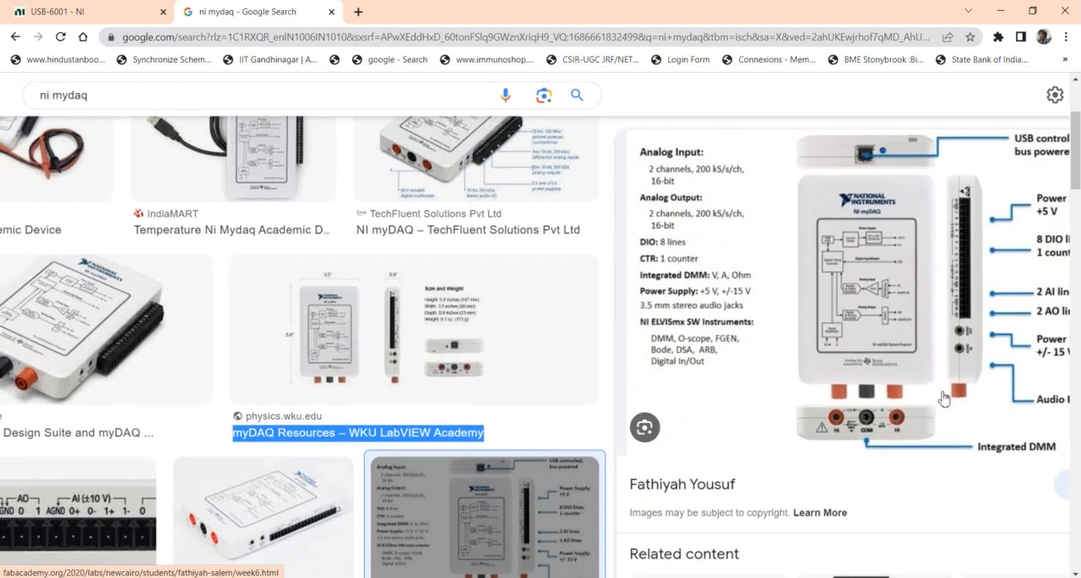
scroll(943, 398, down, 1)
scroll(943, 398, down, 1)
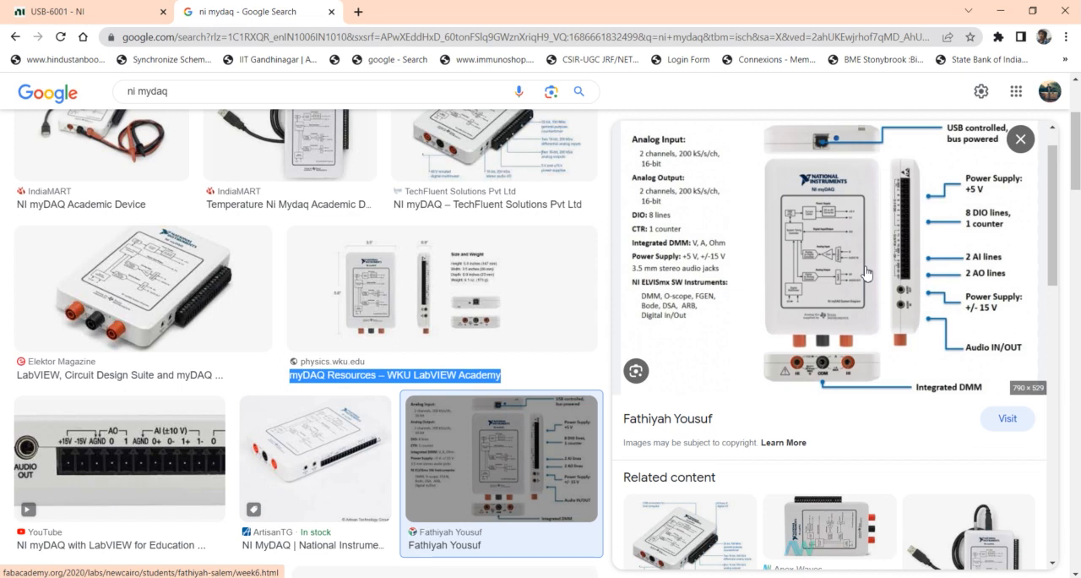
Minimize the browser and delete the simulated NI cDAQ-9174 chassis with its modules in Measurement & Automation Explorer
click(1003, 12)
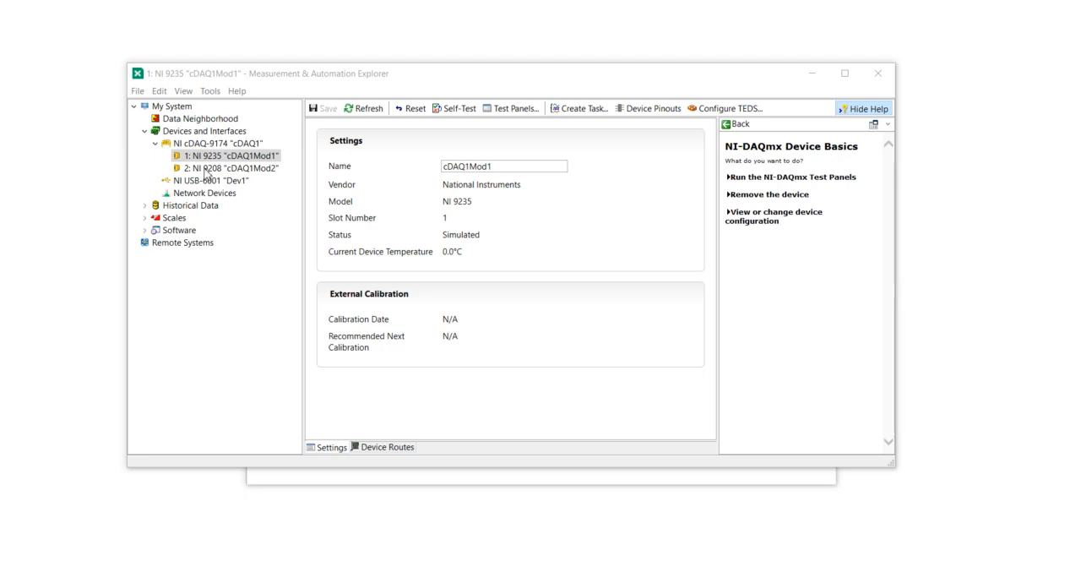
click(214, 133)
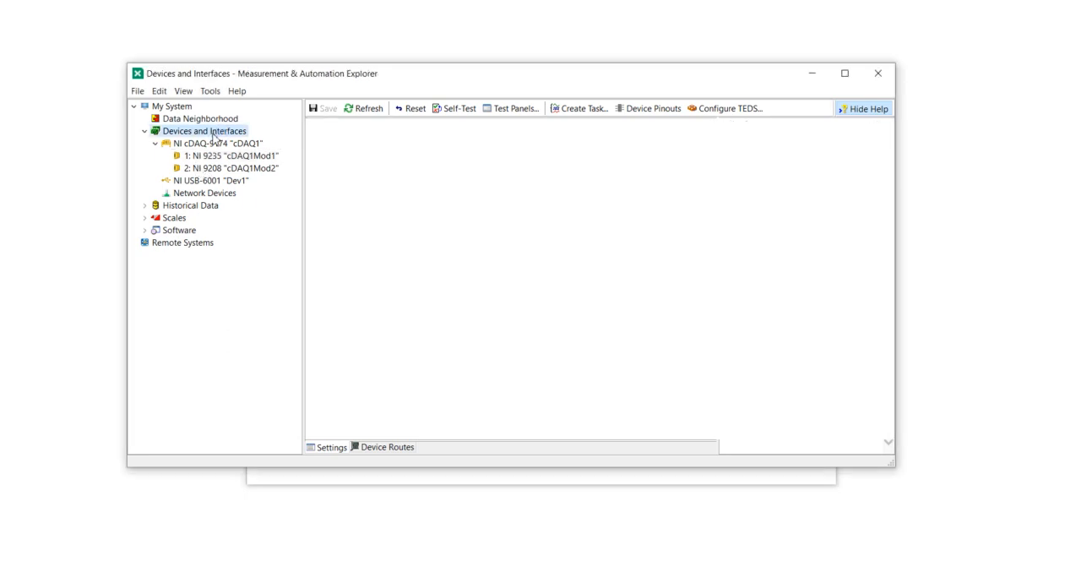
click(211, 144)
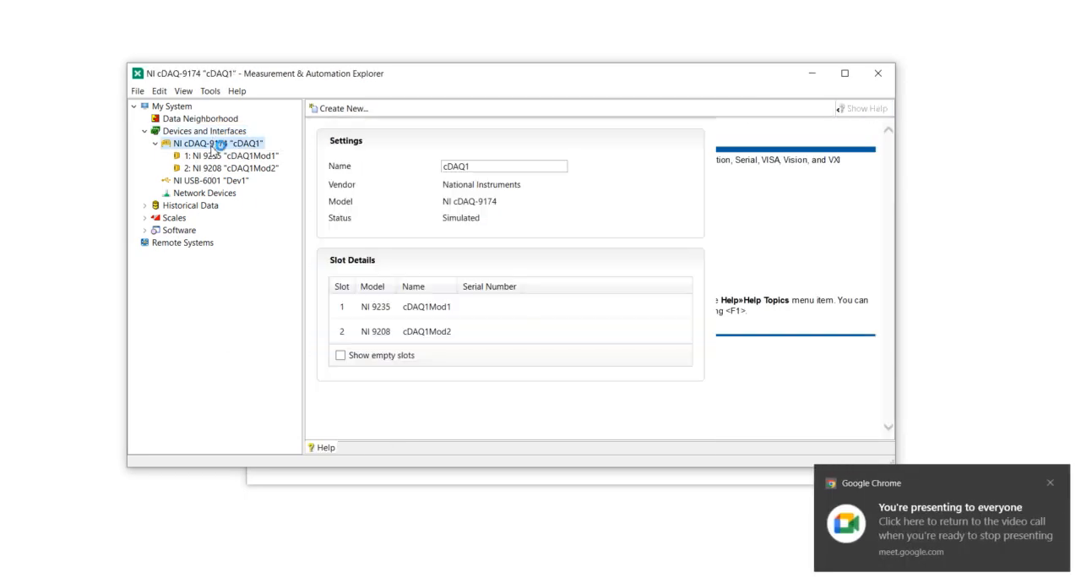
right_click(212, 144)
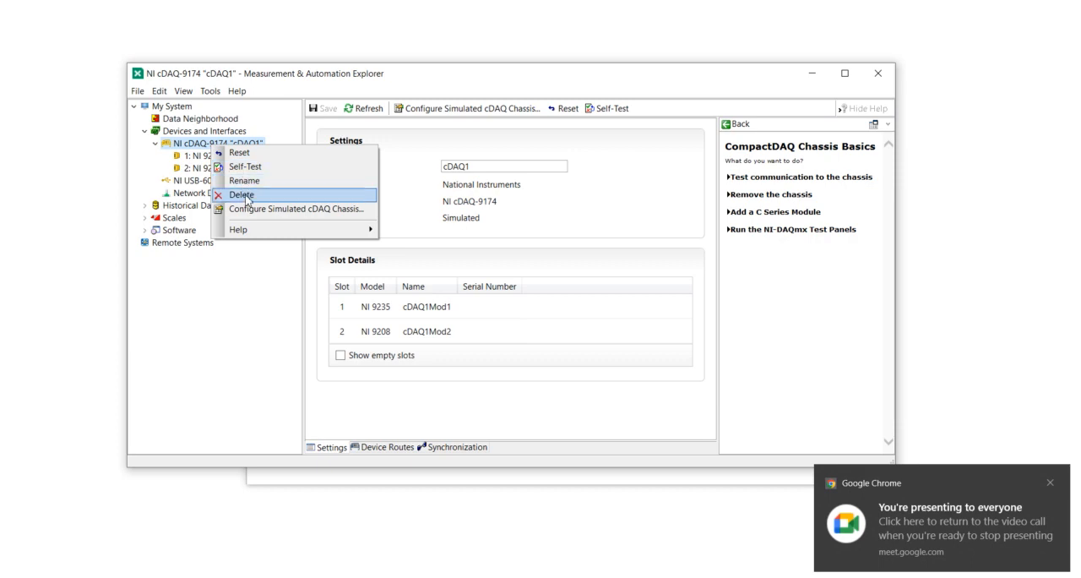
click(245, 195)
click(595, 361)
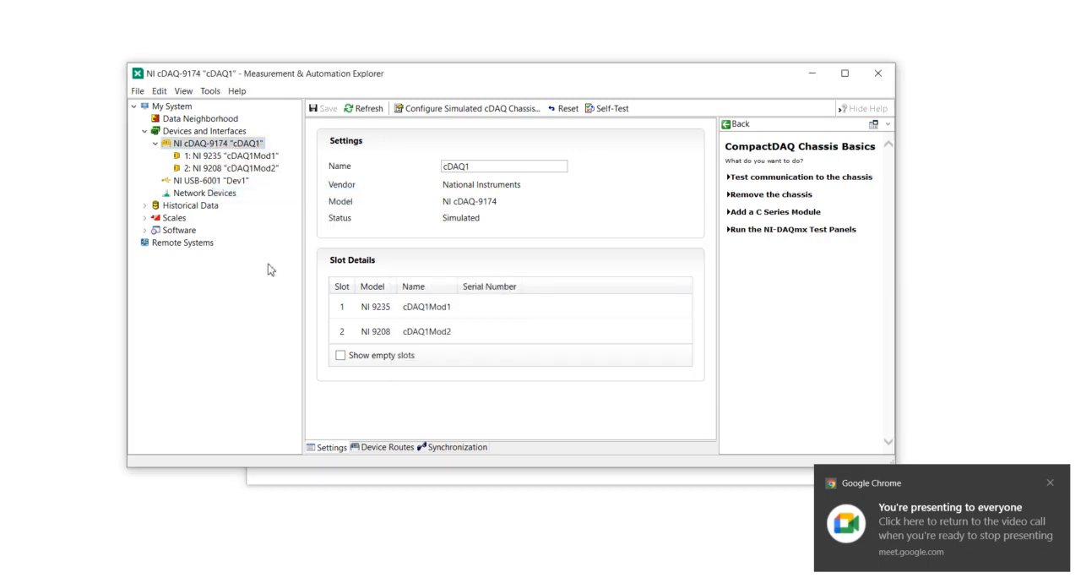
Delete the simulated NI USB-6001 device from Devices and Interfaces
click(210, 179)
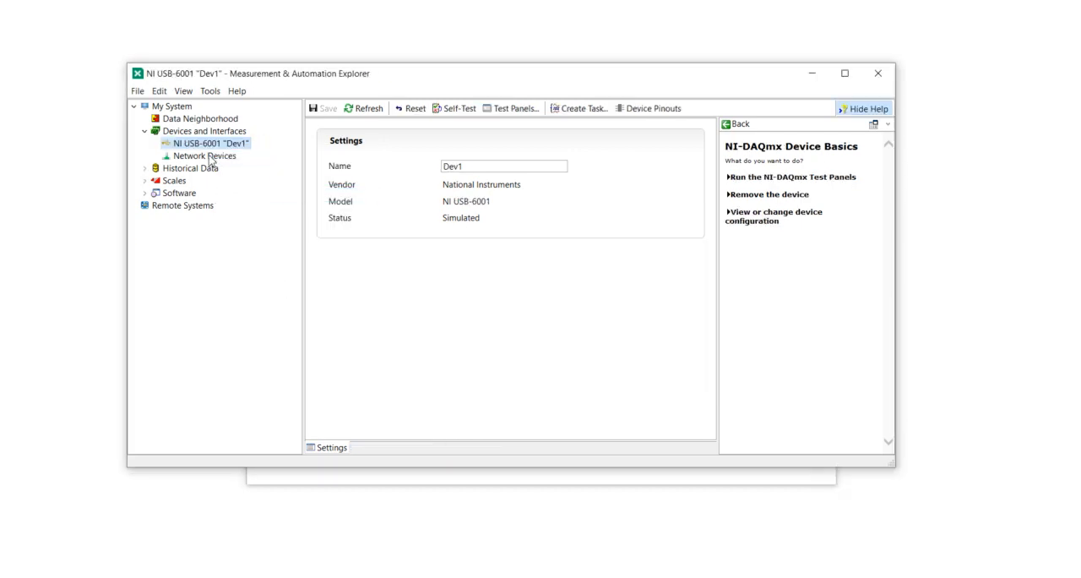
right_click(214, 148)
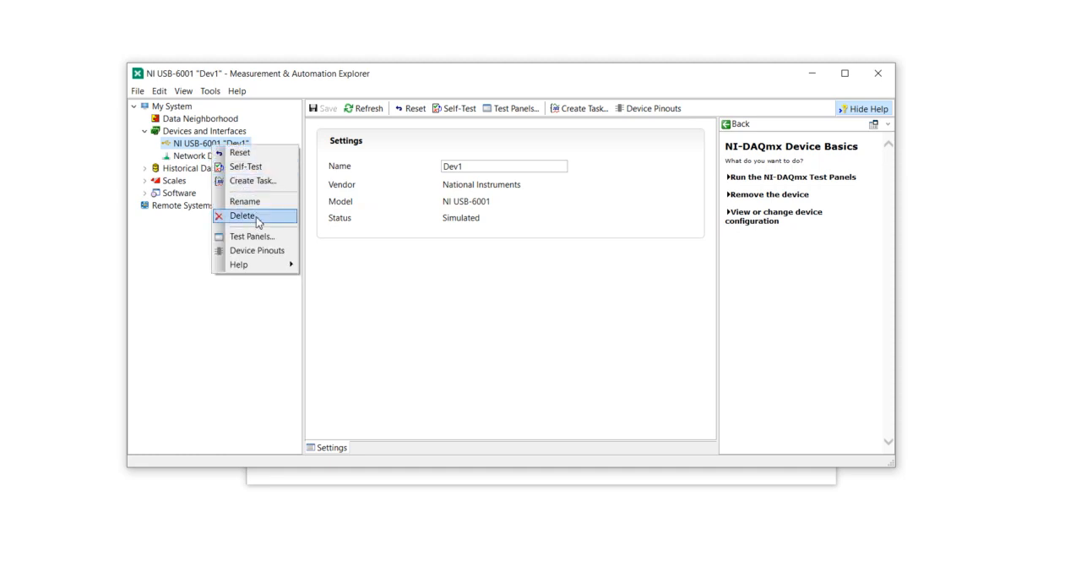
click(258, 221)
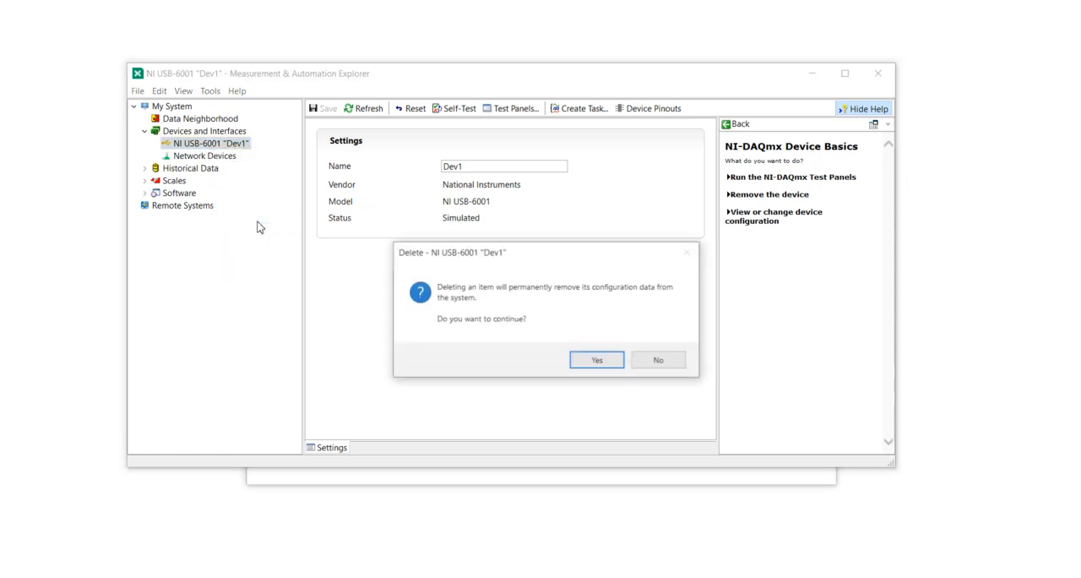
click(610, 364)
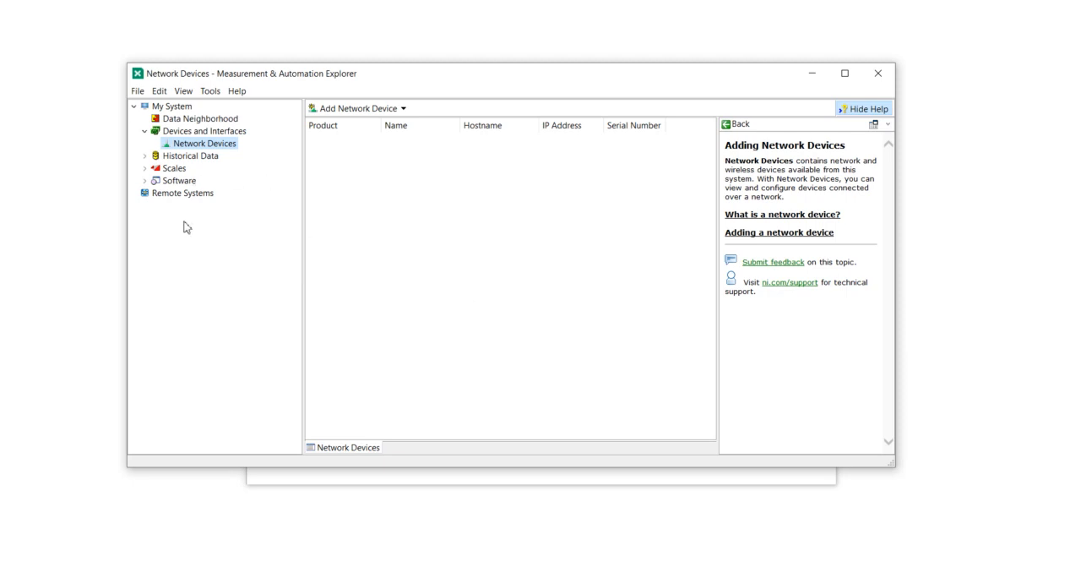
right_click(213, 133)
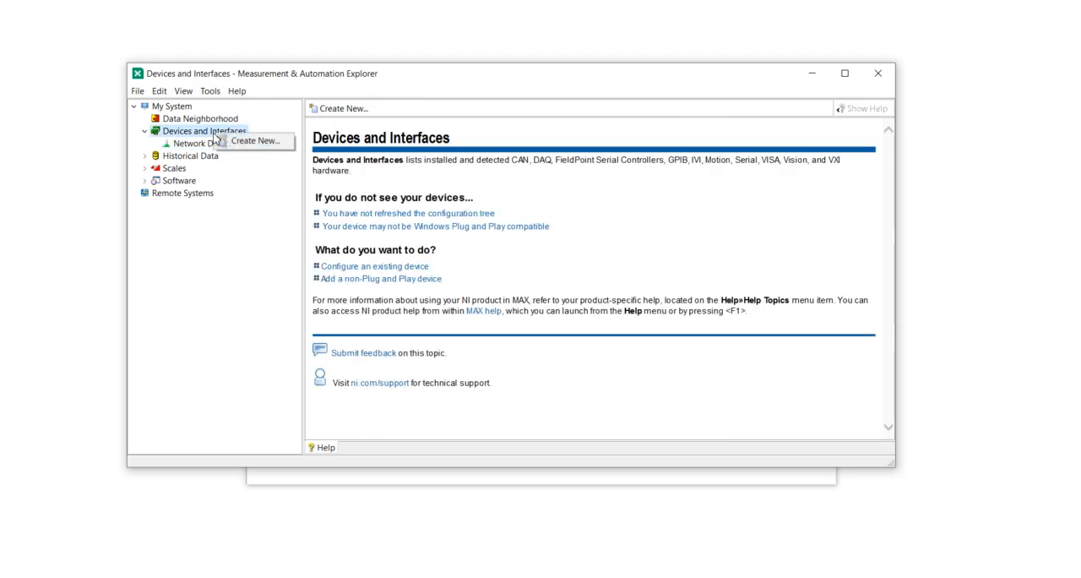
click(229, 145)
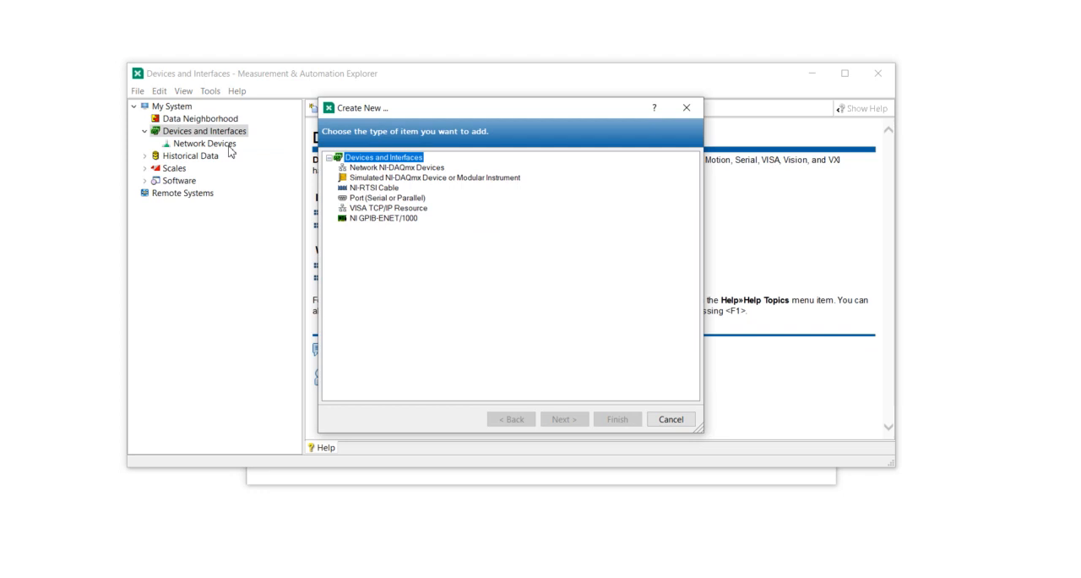
click(676, 116)
right_click(199, 135)
click(204, 140)
click(690, 108)
Create a simulated NI-DAQmx device under Devices and Interfaces, choosing NI myDAQ from Educational Hardware
right_click(199, 134)
click(228, 140)
click(360, 178)
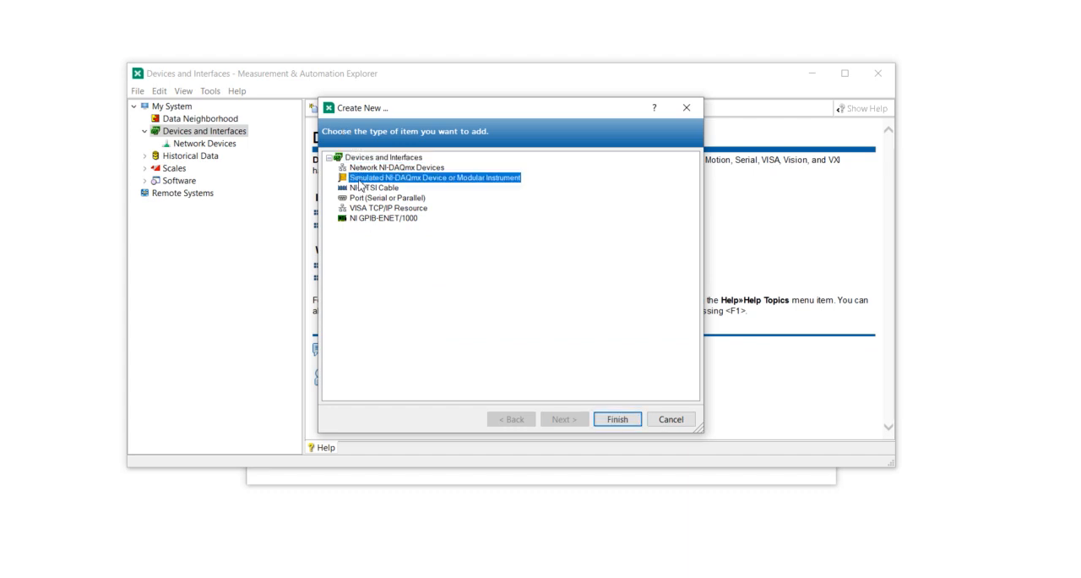
double_click(360, 180)
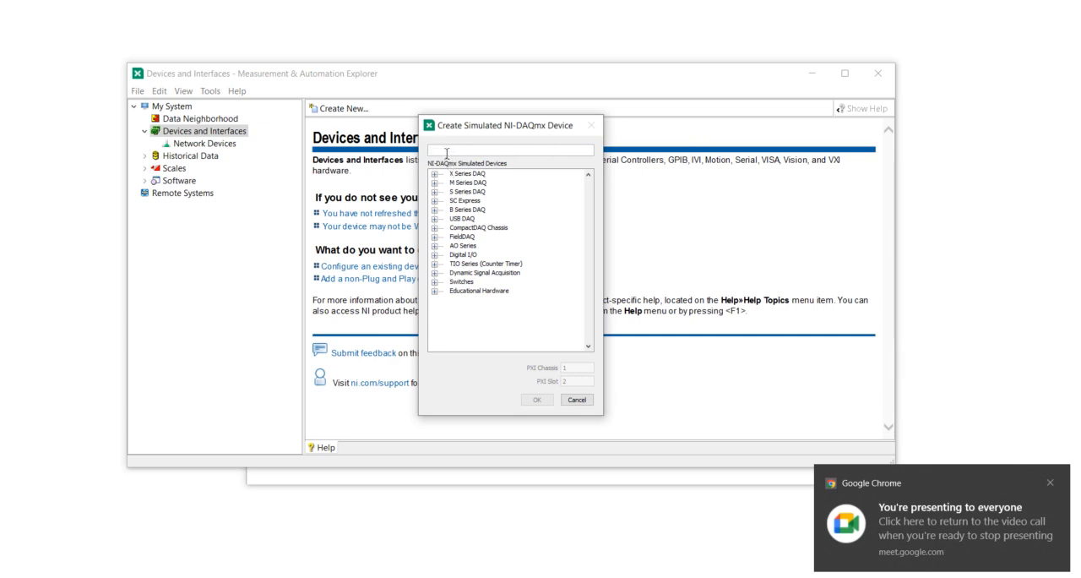
click(434, 290)
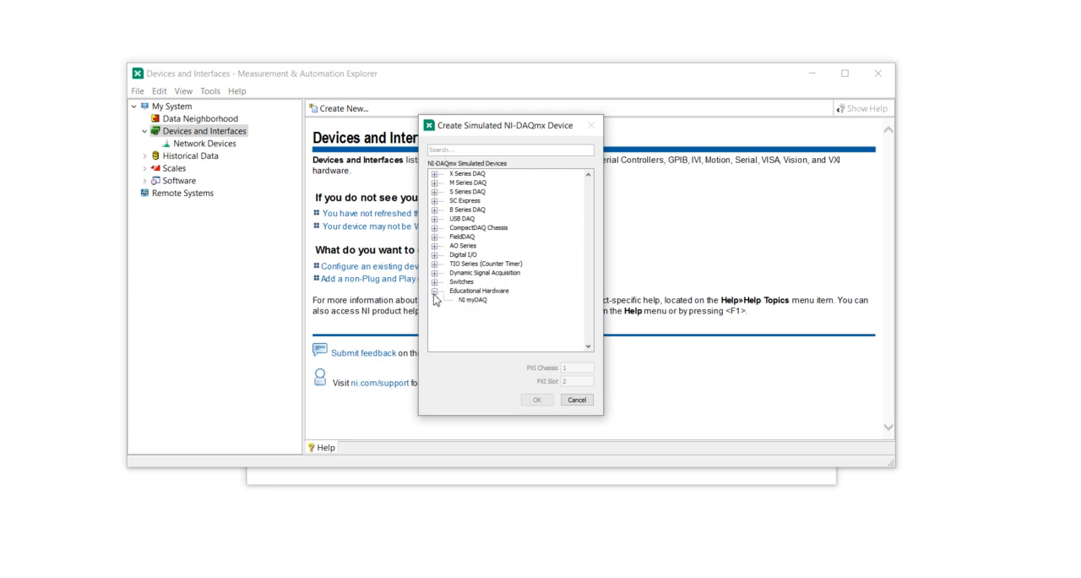
click(463, 306)
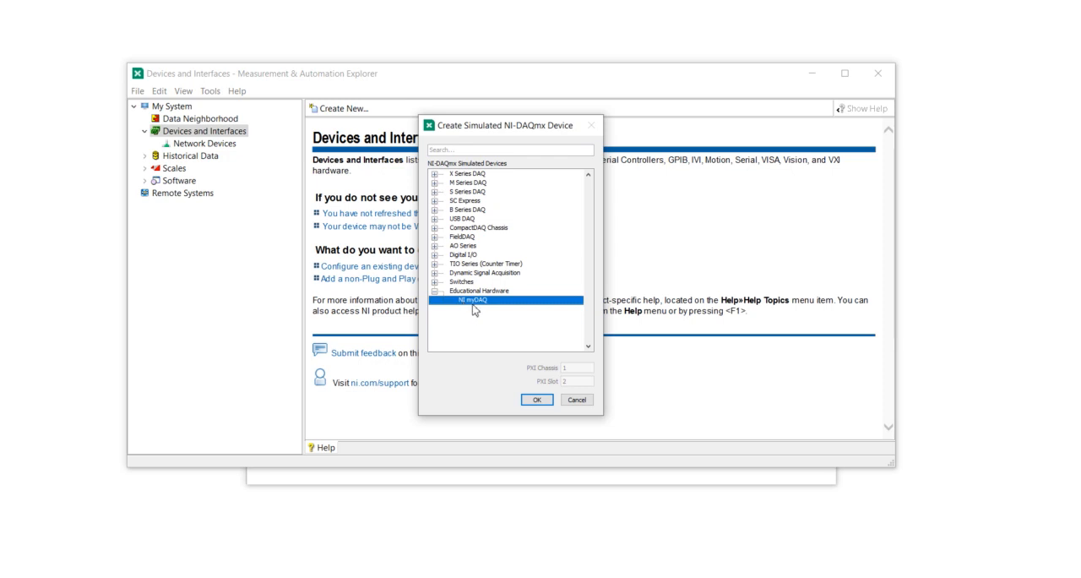
click(436, 291)
click(436, 291)
double_click(476, 301)
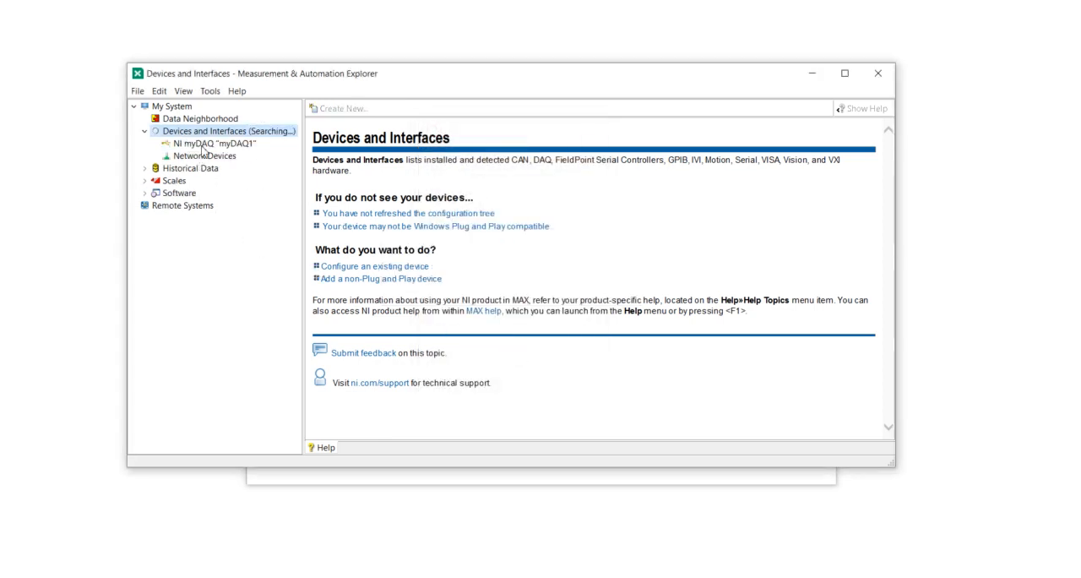
Switch to LabVIEW, create a new VI and bring its block diagram to the front
click(333, 478)
click(259, 121)
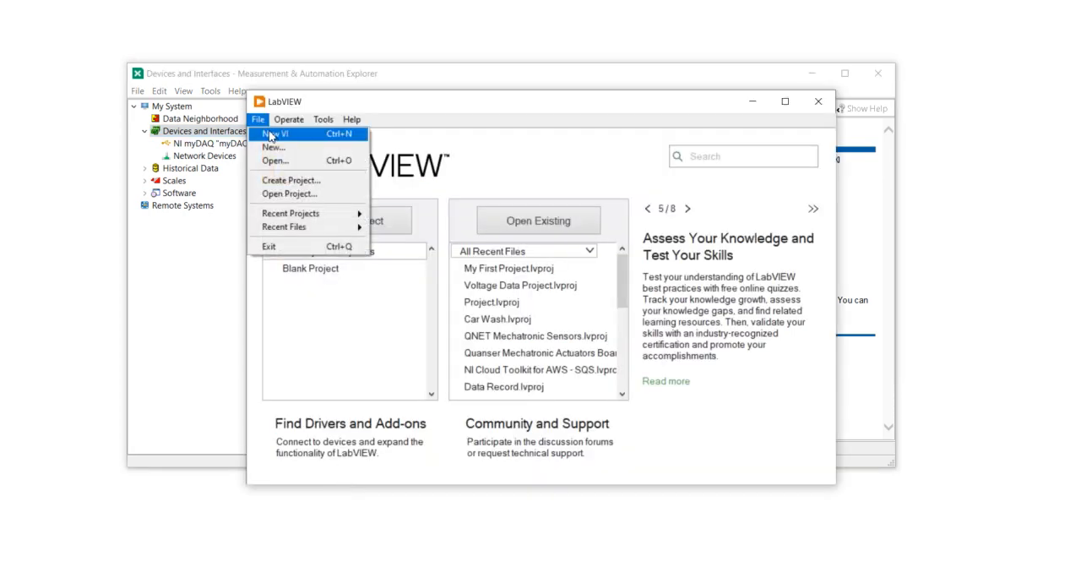
click(271, 135)
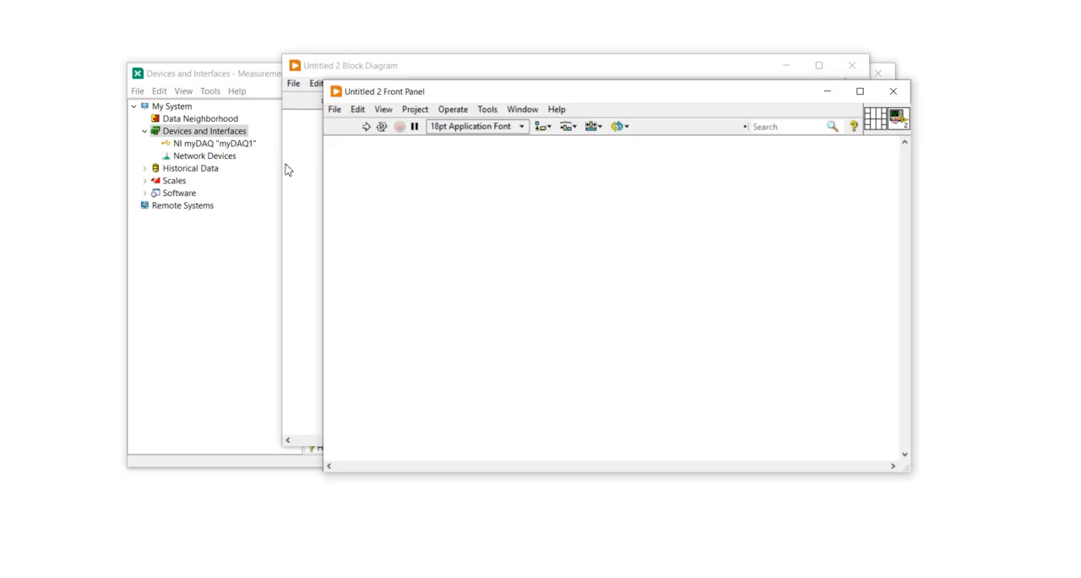
click(317, 226)
right_click(615, 186)
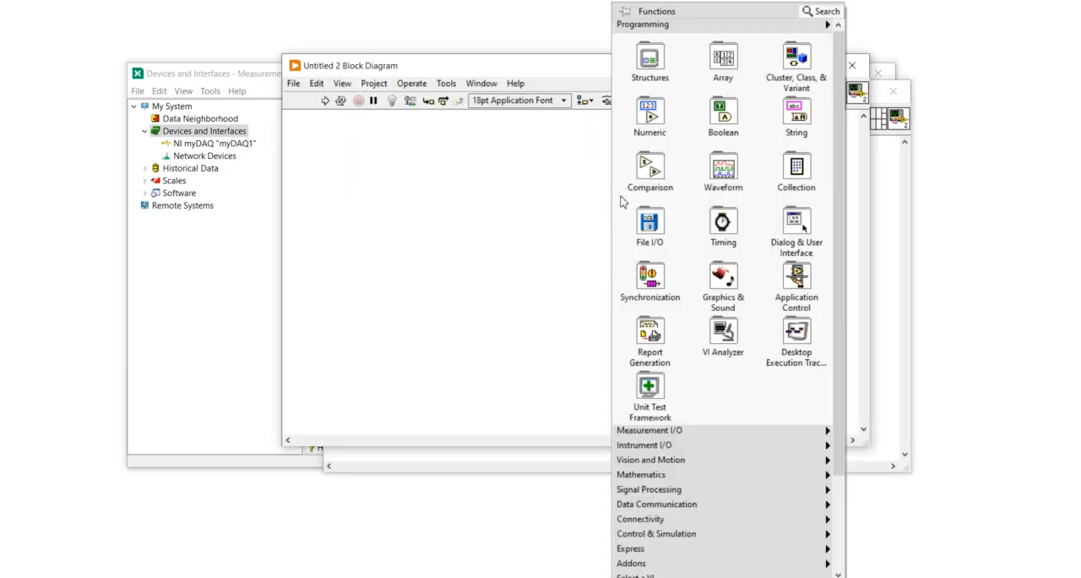
mouse_move(662, 436)
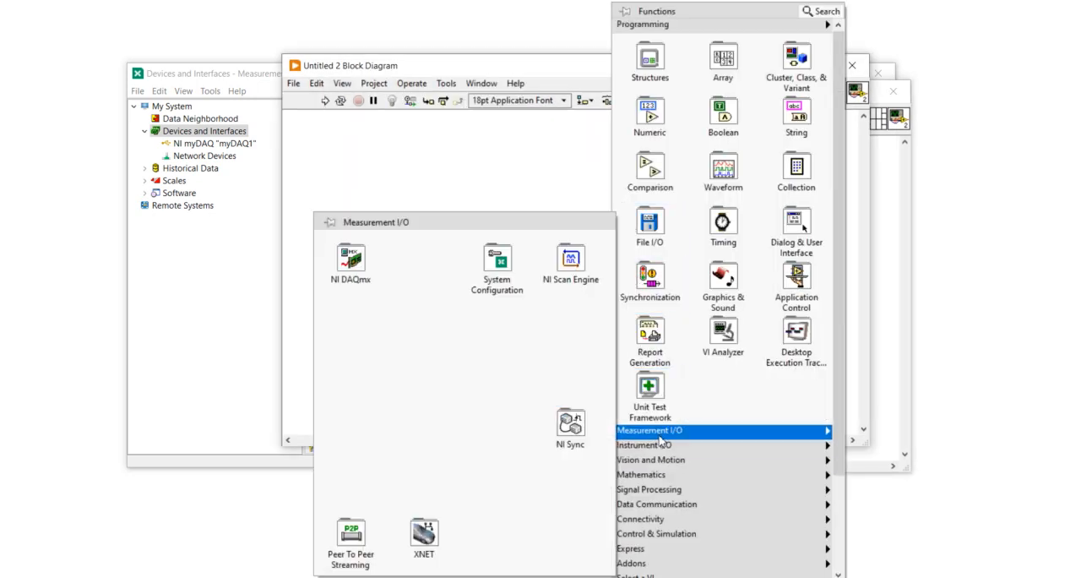
mouse_move(327, 280)
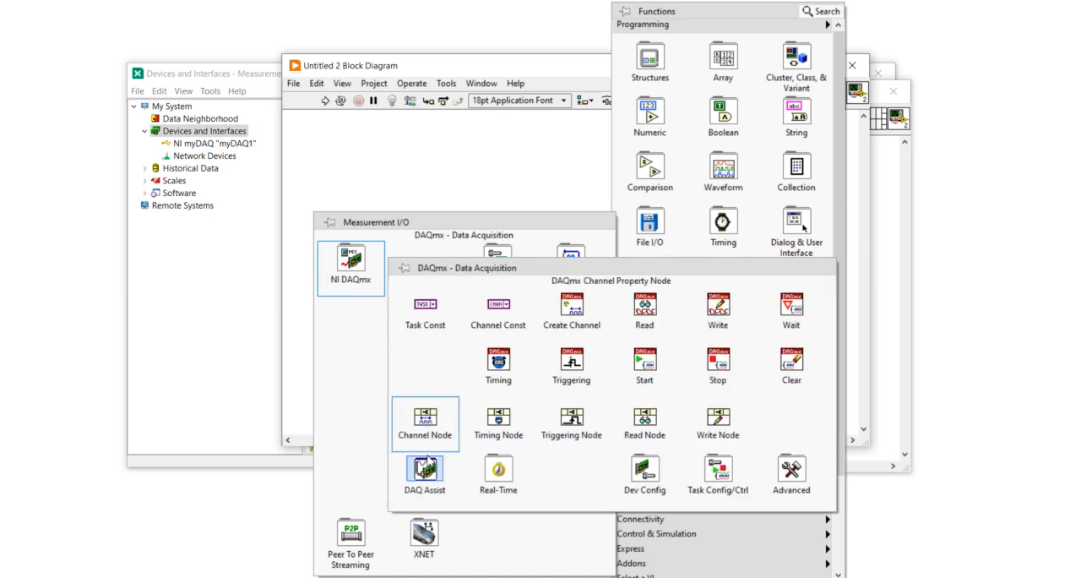
click(494, 328)
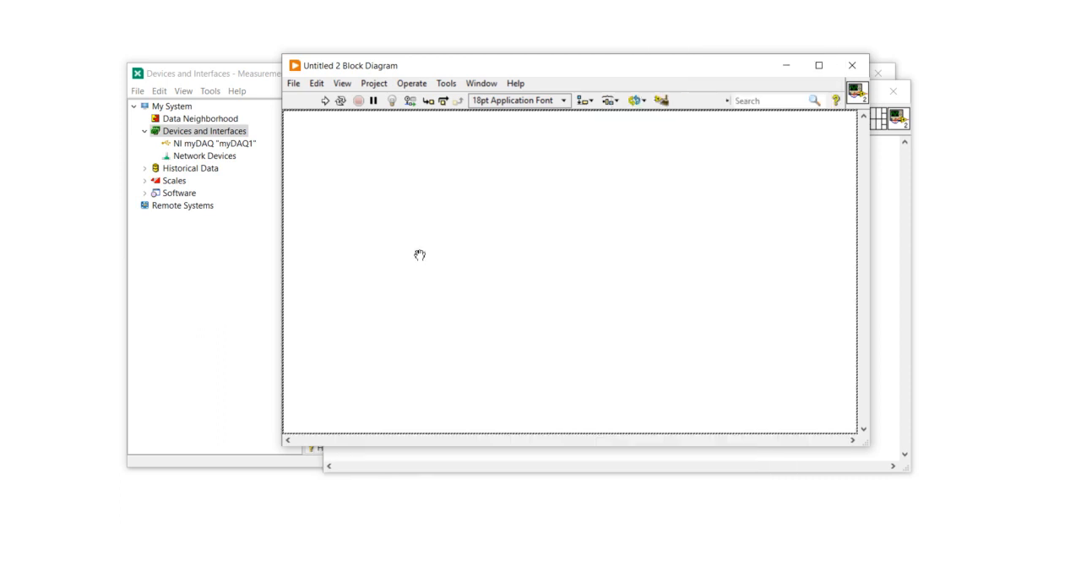
click(391, 188)
click(399, 188)
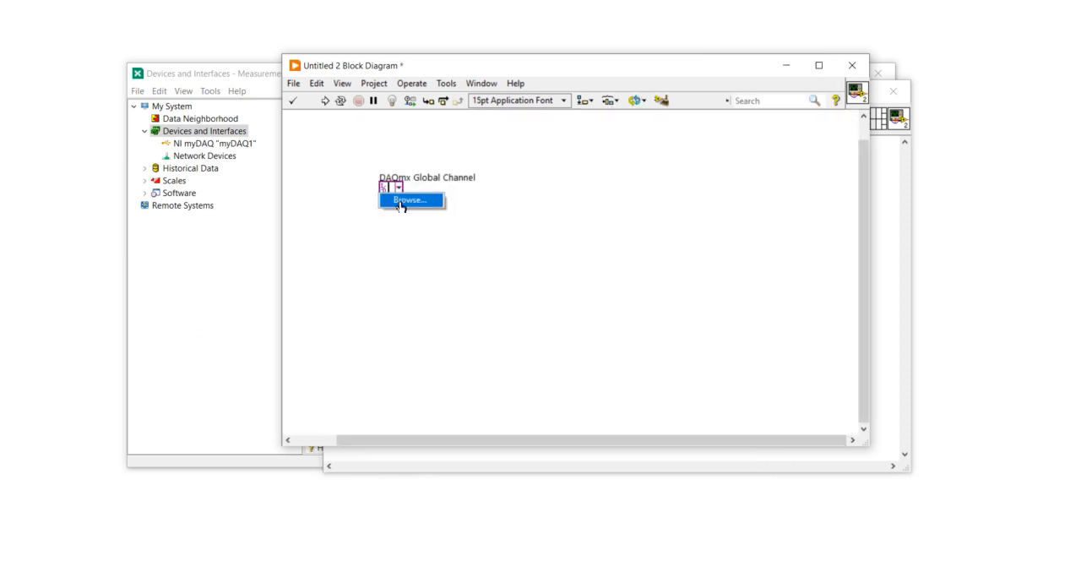
click(400, 201)
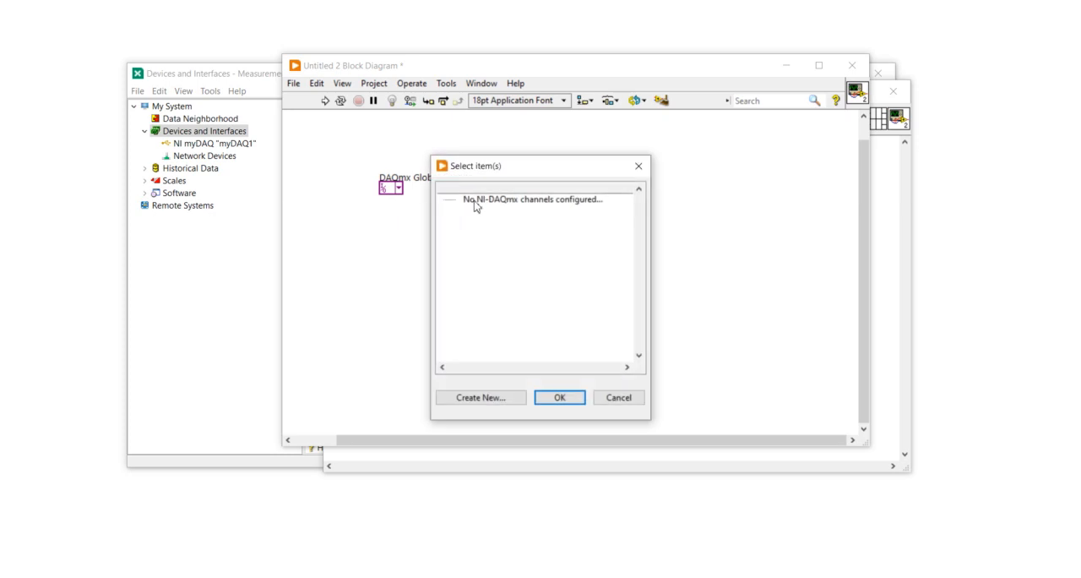
click(638, 165)
drag(353, 151, 499, 228)
key(Delete)
Place a DAQ Assistant from the NI DAQmx functions on the empty block diagram
right_click(502, 216)
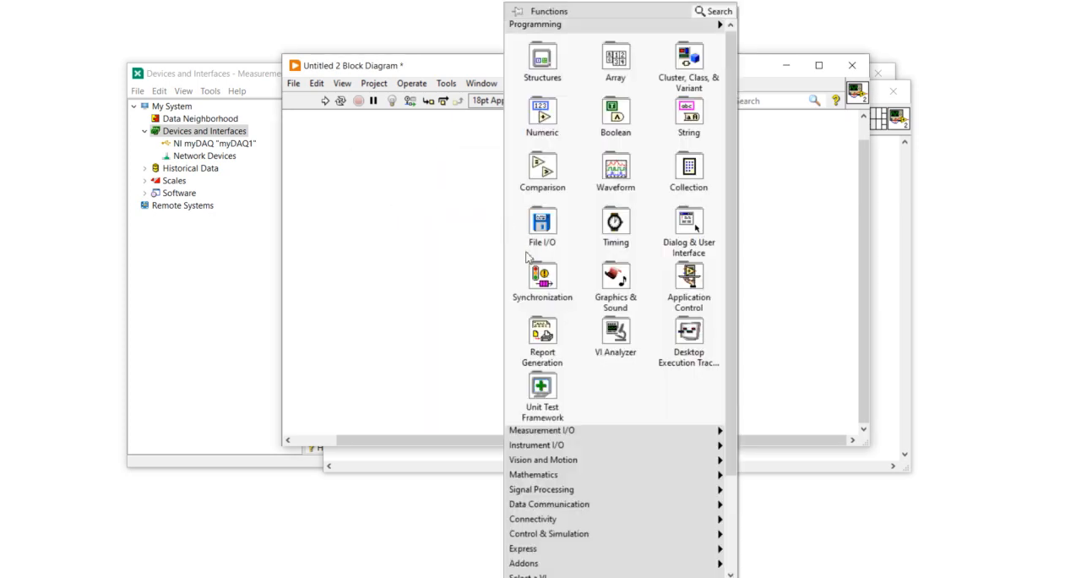
mouse_move(540, 430)
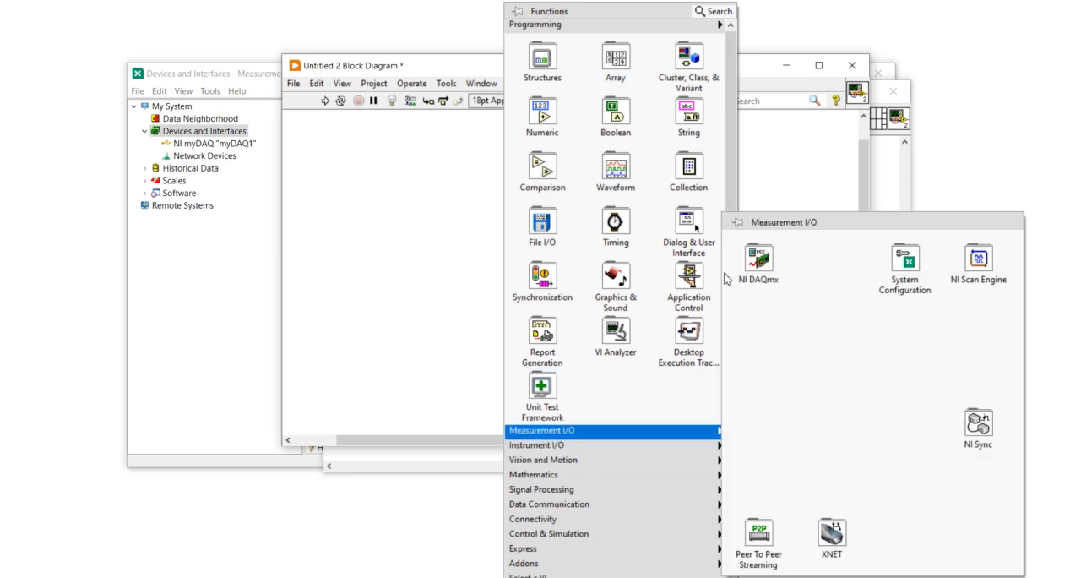
mouse_move(777, 269)
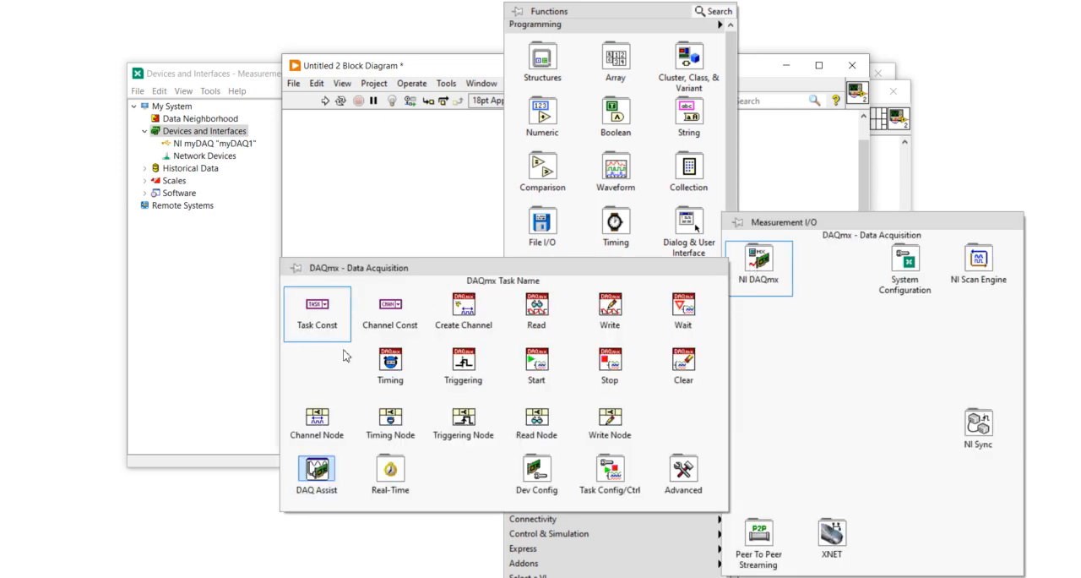
click(320, 485)
click(402, 203)
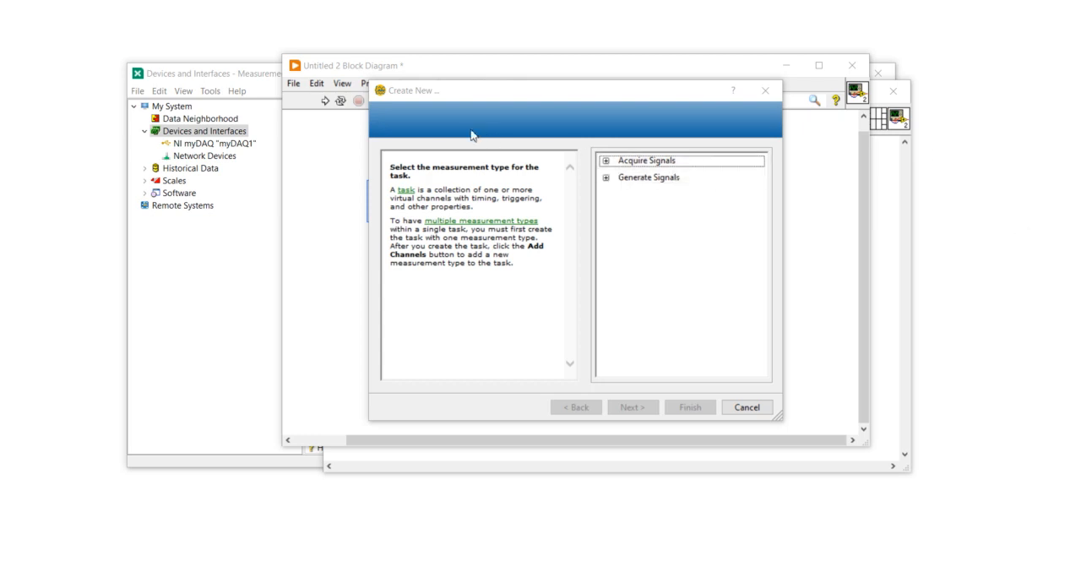
Examine the myDAQ channels supported for analog input voltage acquisition, then return to the collapsed measurement types
double_click(624, 162)
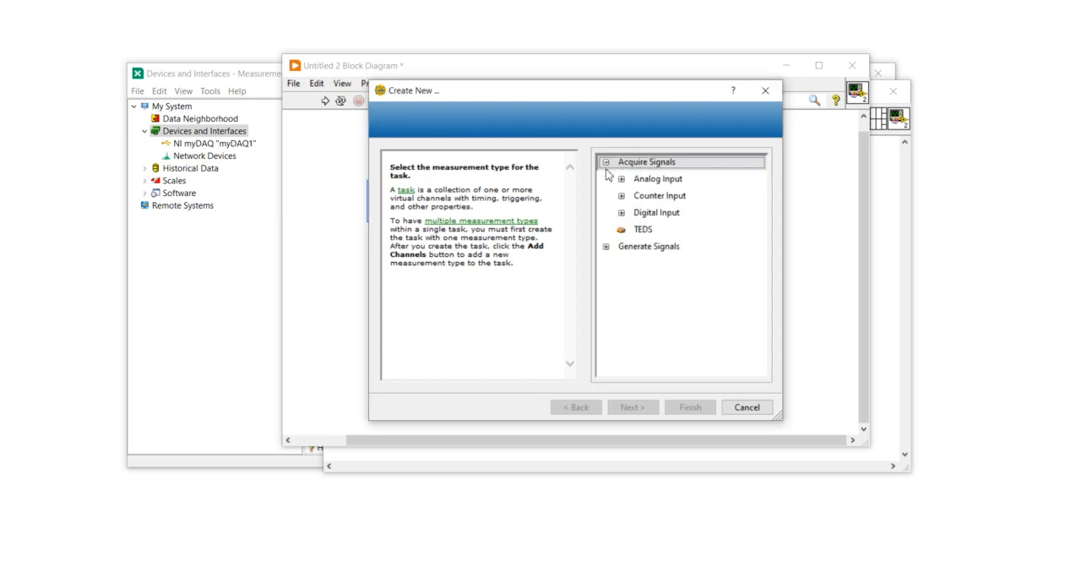
click(622, 179)
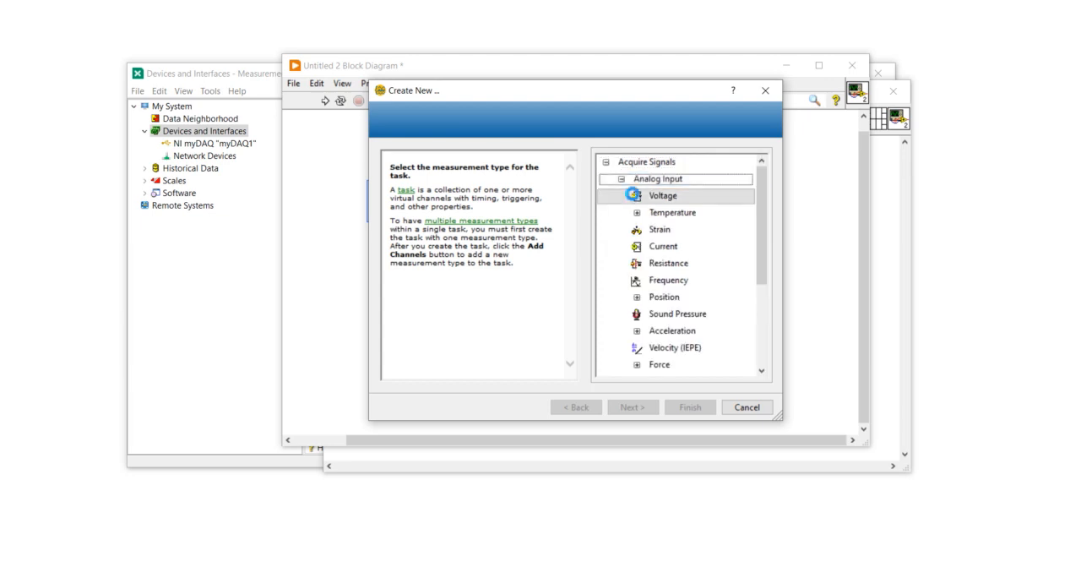
click(633, 196)
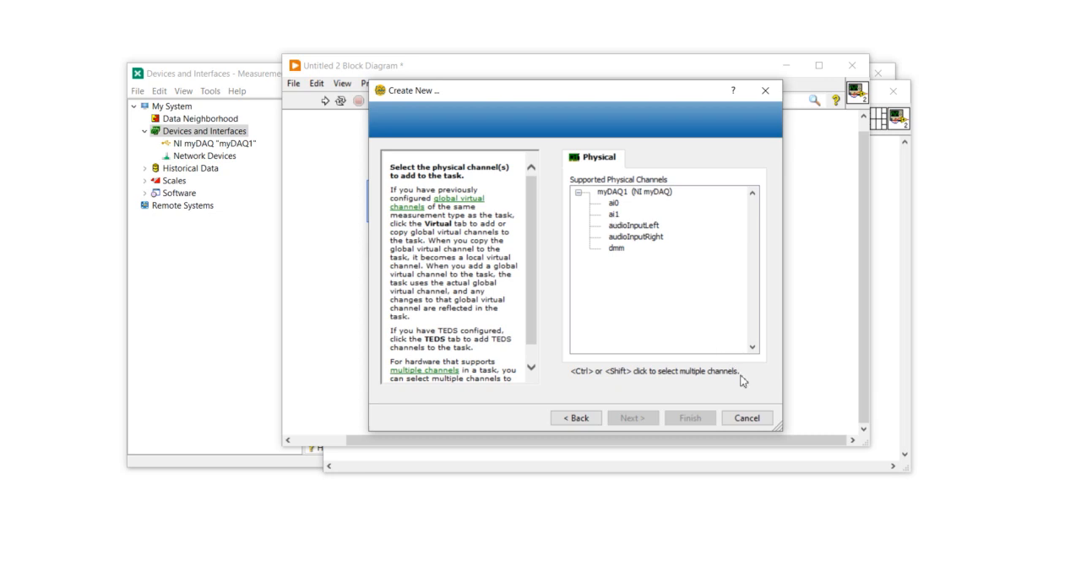
click(579, 418)
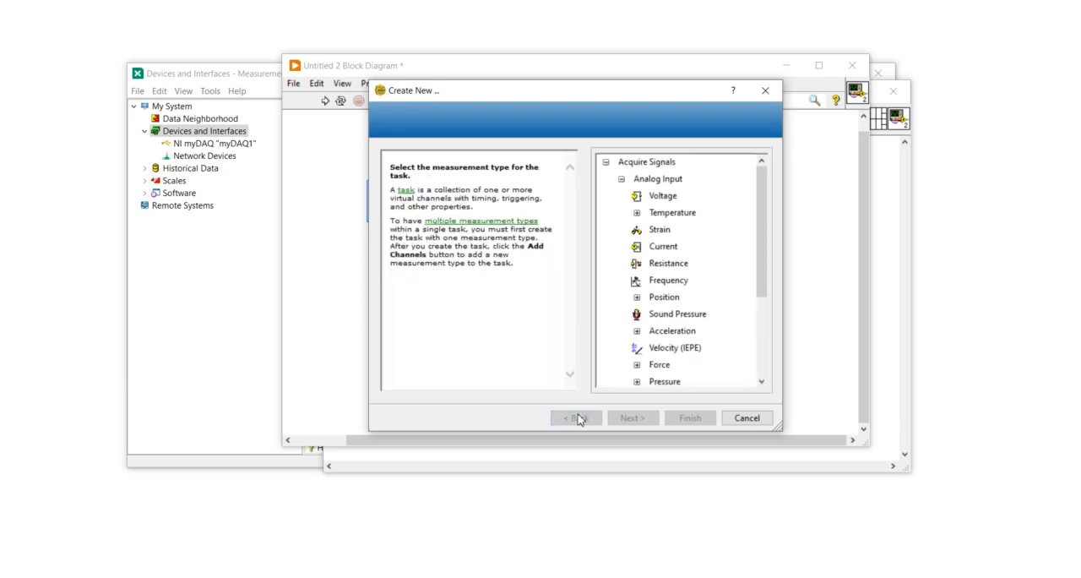
click(604, 161)
click(604, 161)
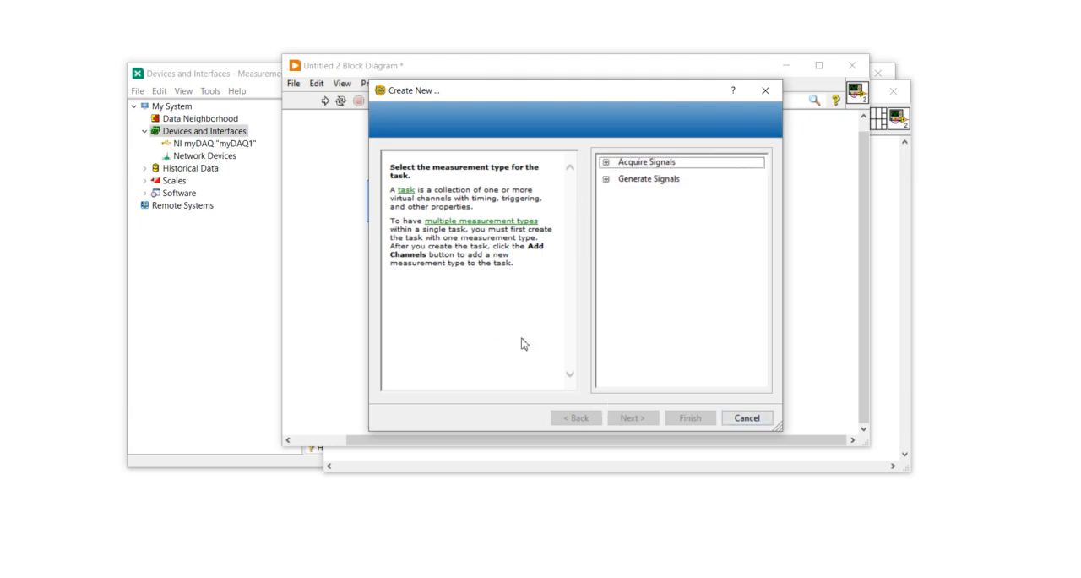
Select digital Line Input as the signal acquisition type to list the myDAQ's supported physical channels
click(605, 162)
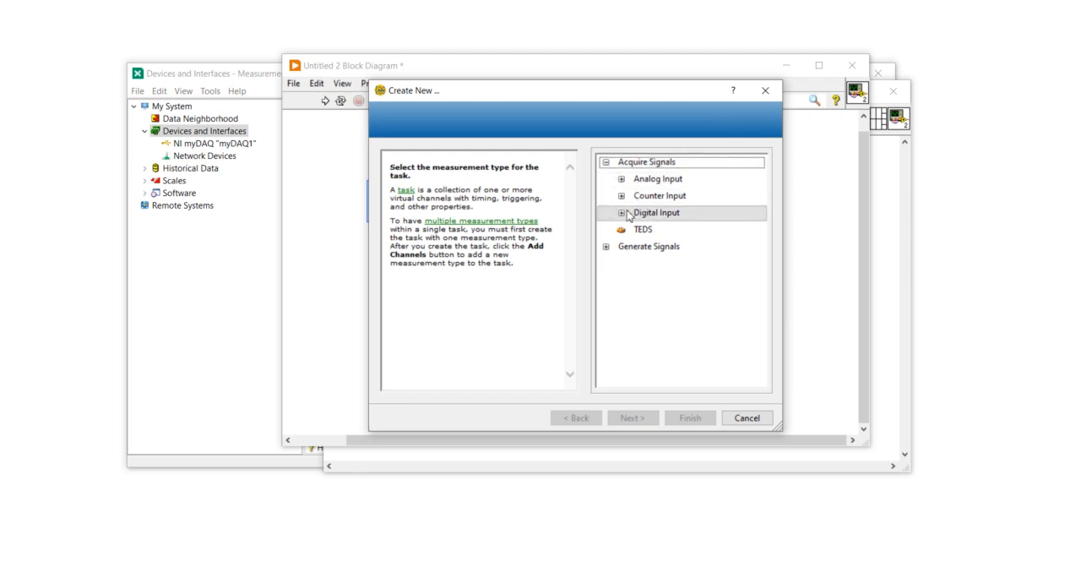
click(623, 212)
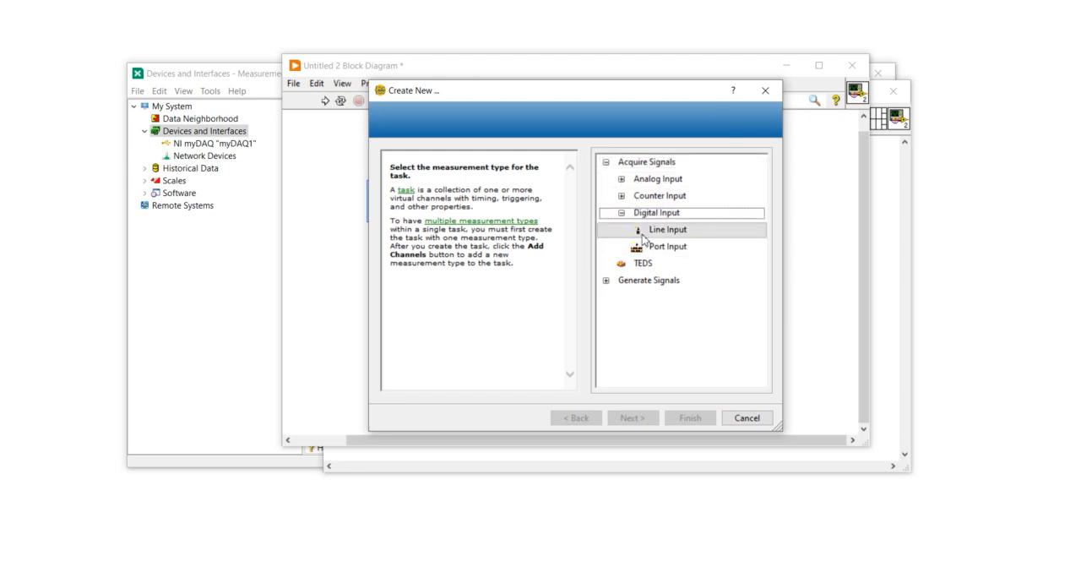
click(656, 229)
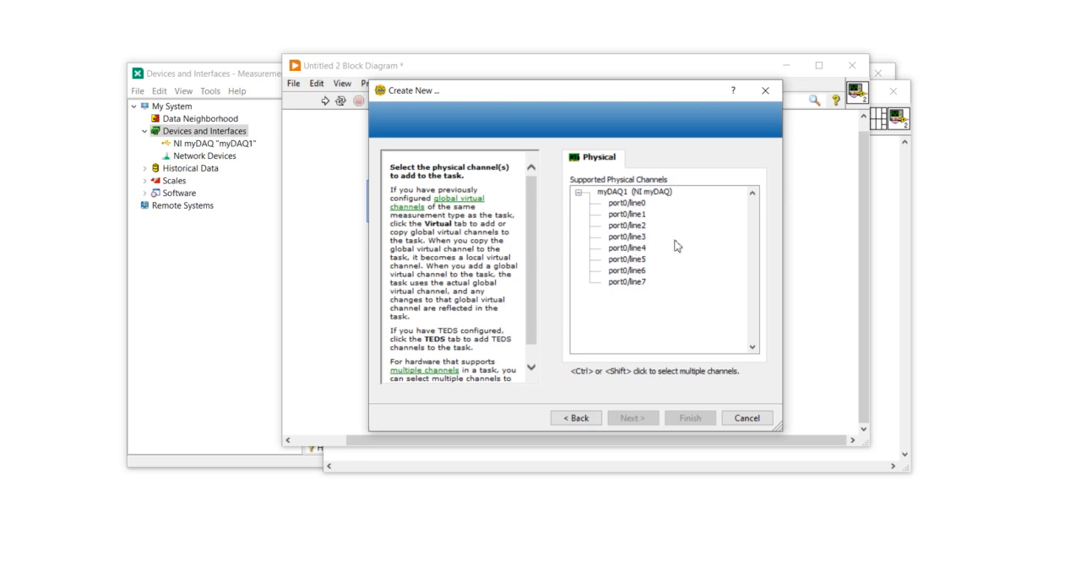
Cancel the DAQ Assistant task creation and delete the DAQ Assistant from the block diagram
click(765, 90)
drag(389, 166, 476, 287)
key(Delete)
Switch to NI MAX and add a simulated USB-6001 NI-DAQmx device under Devices and Interfaces
click(222, 296)
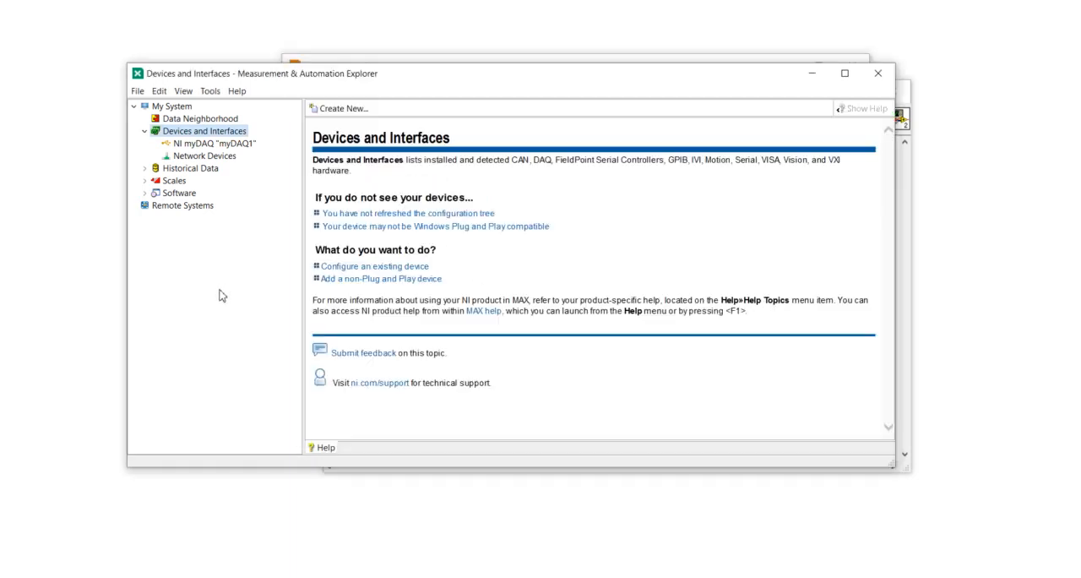
right_click(210, 133)
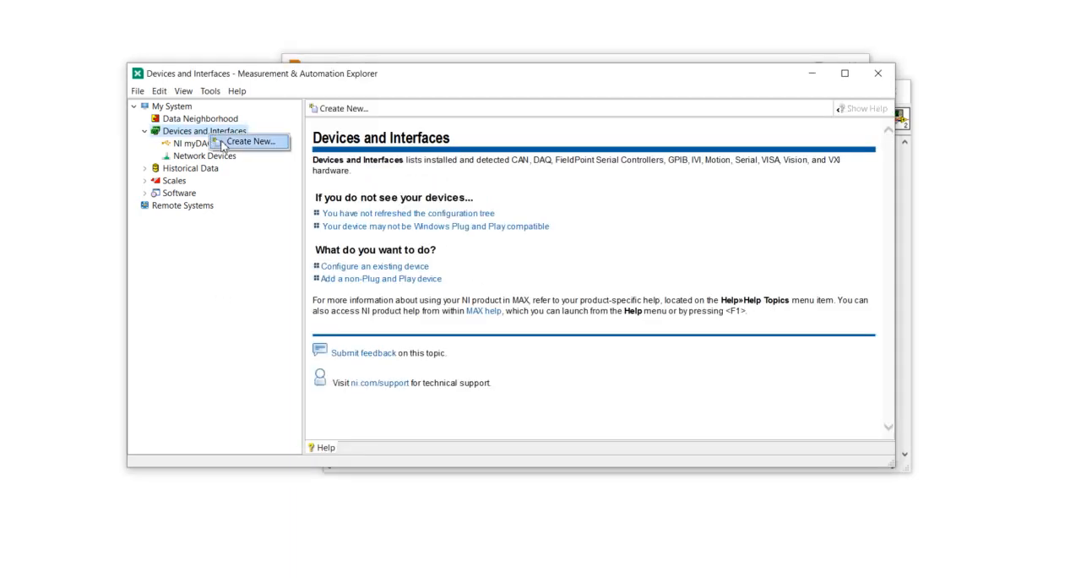
click(222, 146)
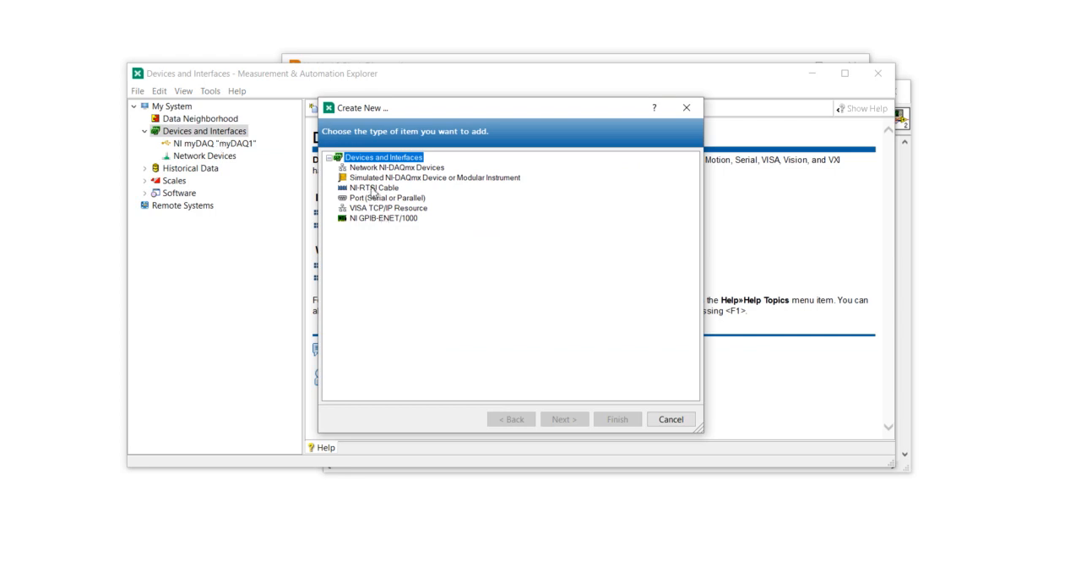
click(382, 178)
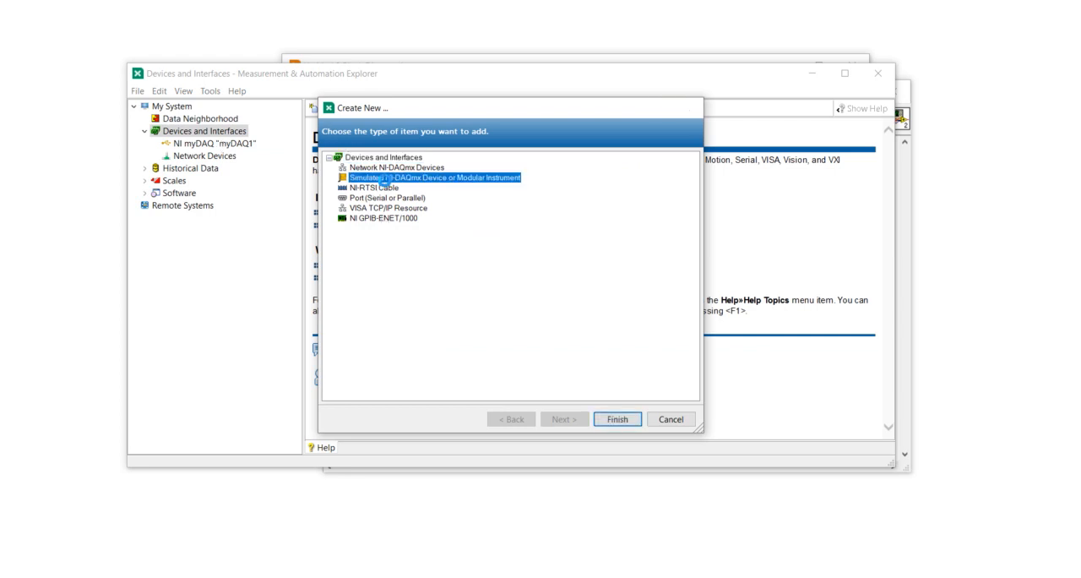
double_click(384, 180)
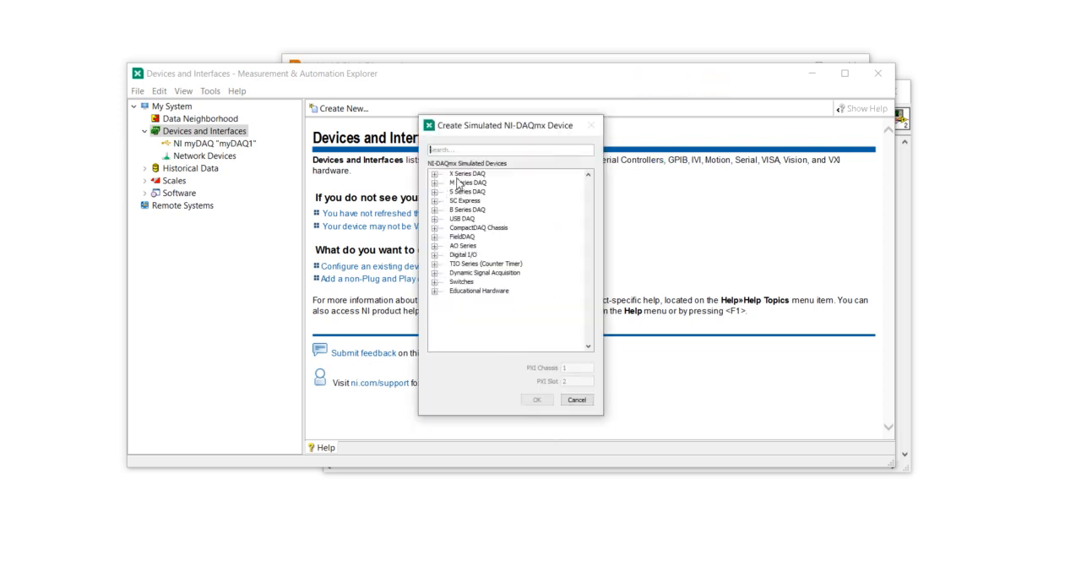
text(6001)
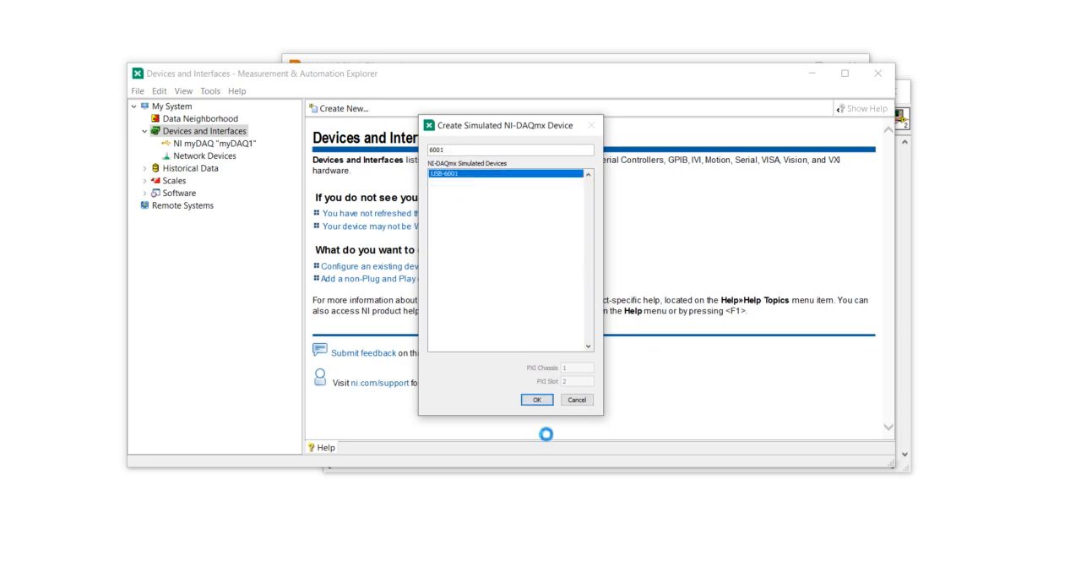
click(536, 399)
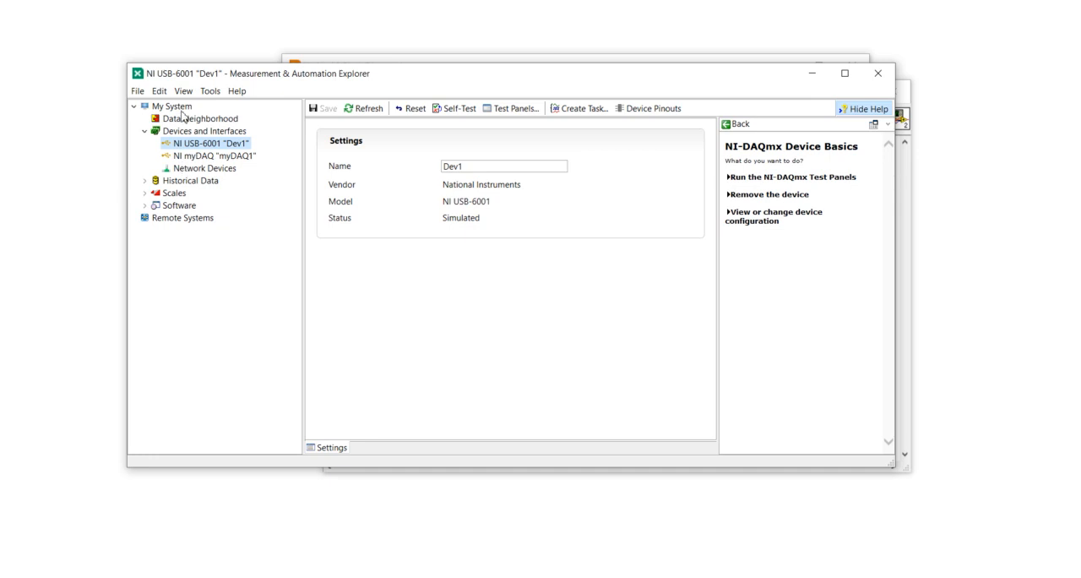
Return to the LabVIEW block diagram and place a DAQ Assistant from the NI DAQmx functions
click(572, 58)
right_click(488, 208)
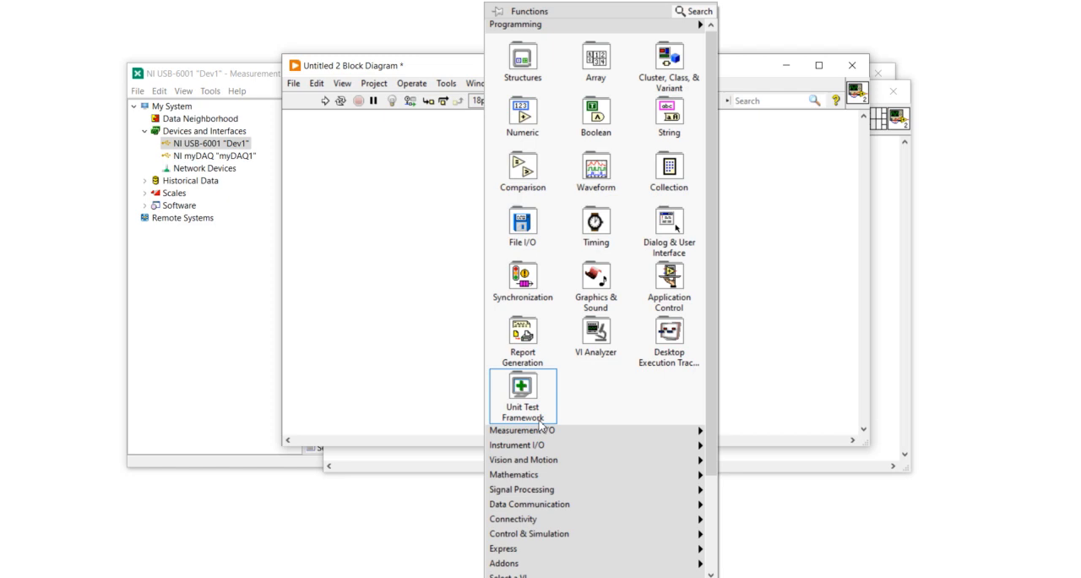
mouse_move(540, 433)
mouse_move(740, 269)
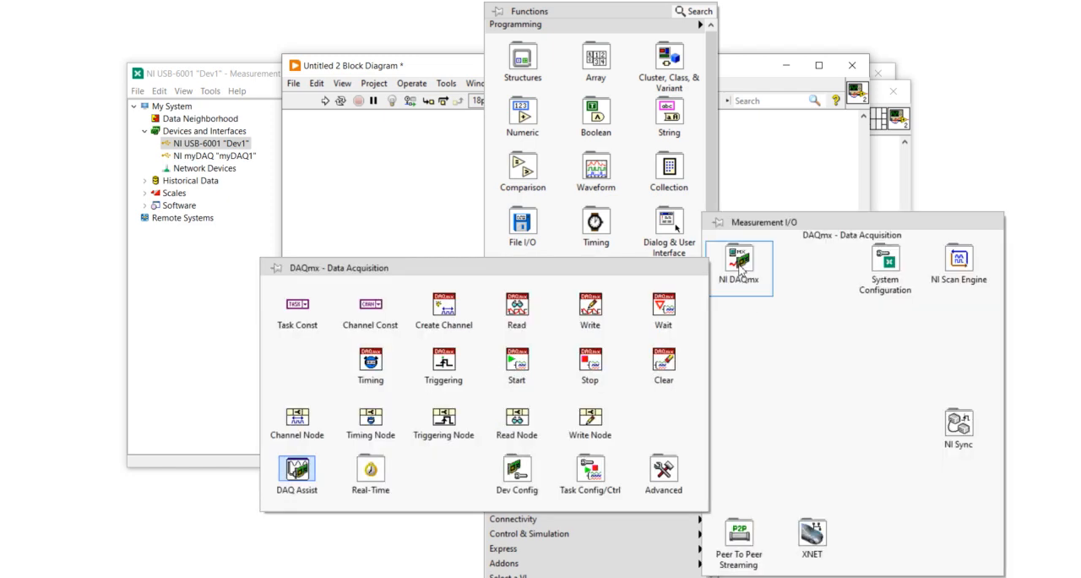
drag(297, 469, 488, 187)
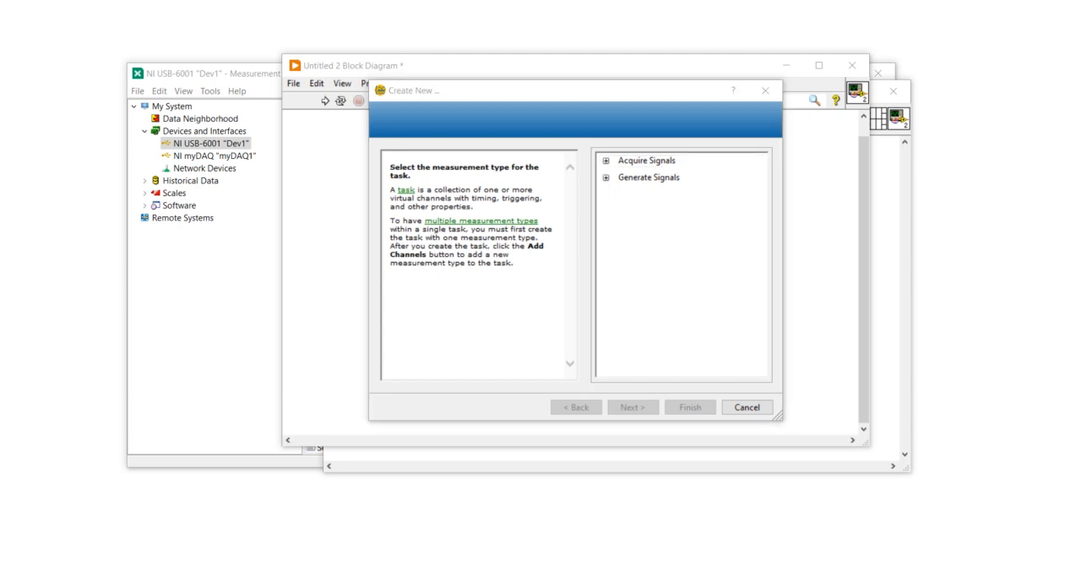
Select analog input Voltage acquisition and compare the supported physical channels of the USB-6001 and the myDAQ
click(604, 162)
click(621, 179)
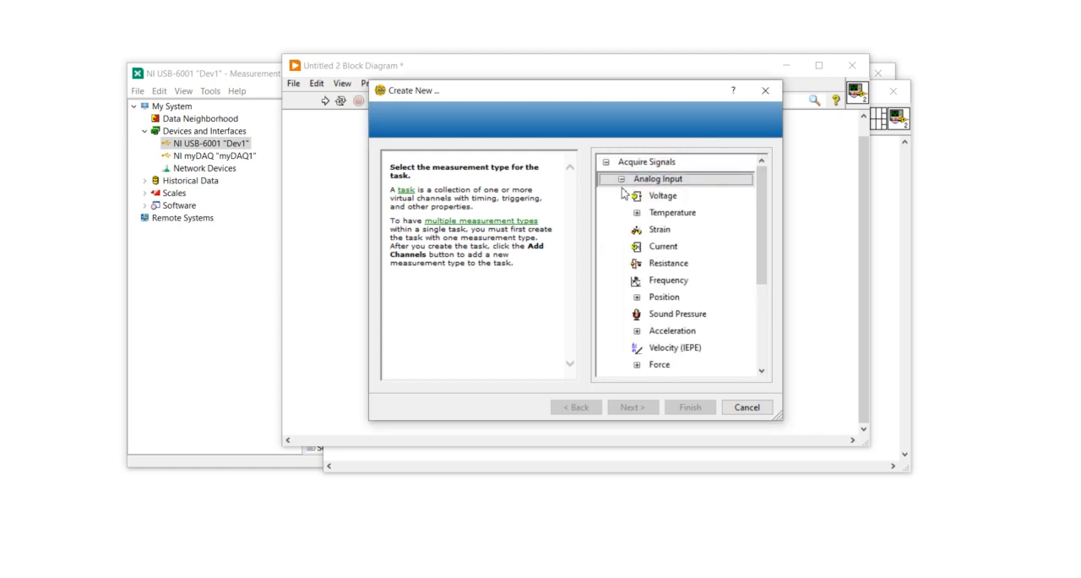
double_click(625, 195)
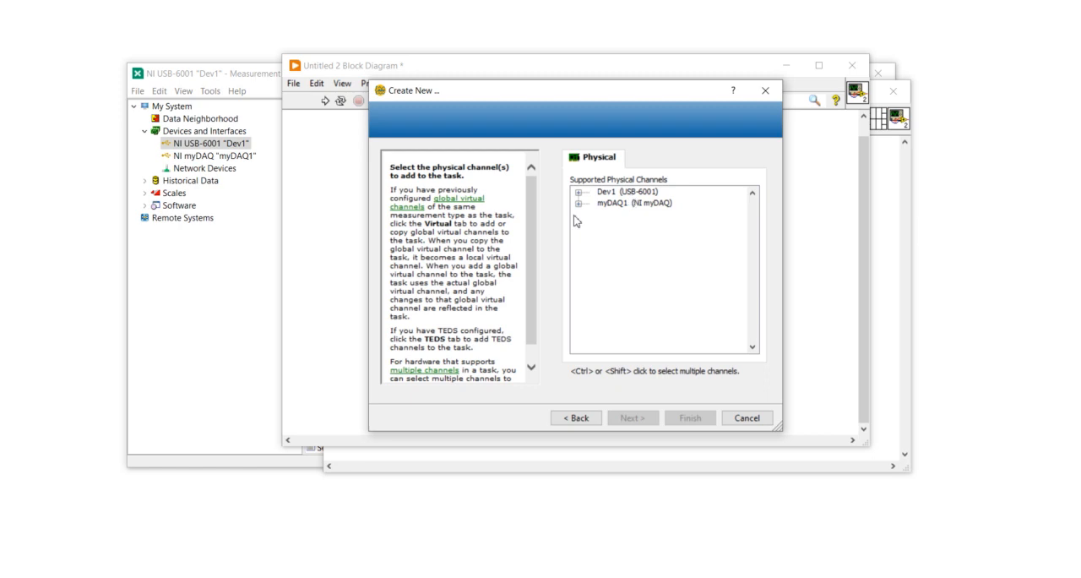
click(578, 203)
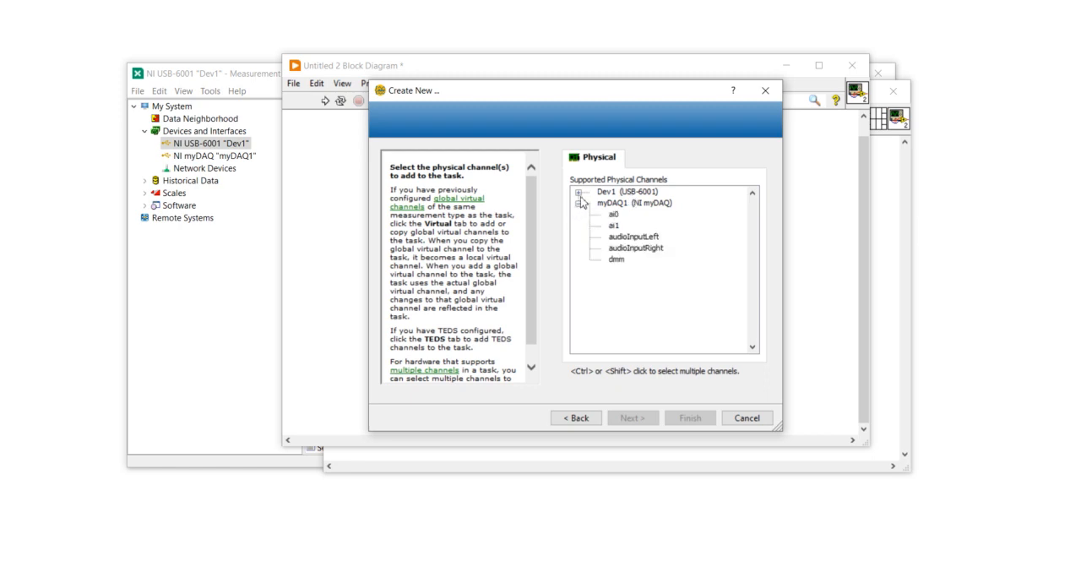
click(578, 191)
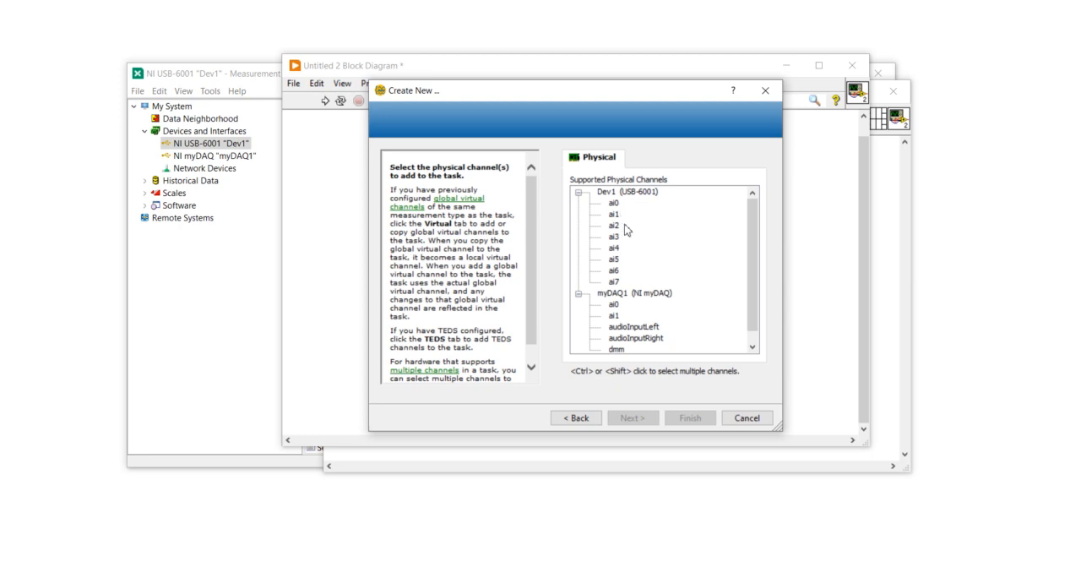
scroll(635, 325, down, 1)
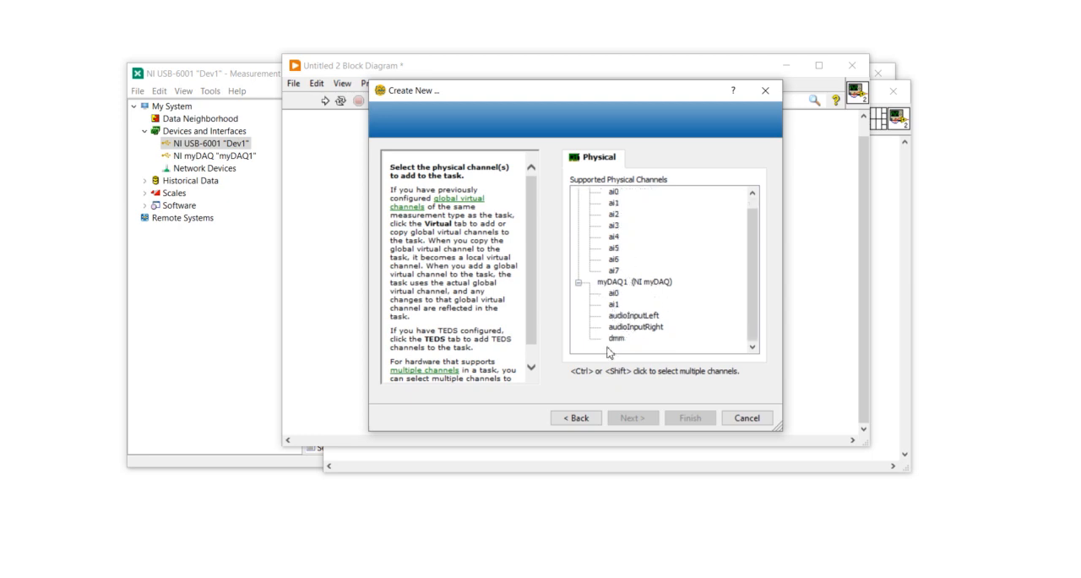
Close the channel selection without creating a task and remove the DAQ Assistant, leaving the block diagram empty
click(765, 90)
drag(436, 160, 520, 217)
key(Delete)
Switch to NI MAX and add a simulated cDAQ-9174 chassis under Devices and Interfaces
click(210, 310)
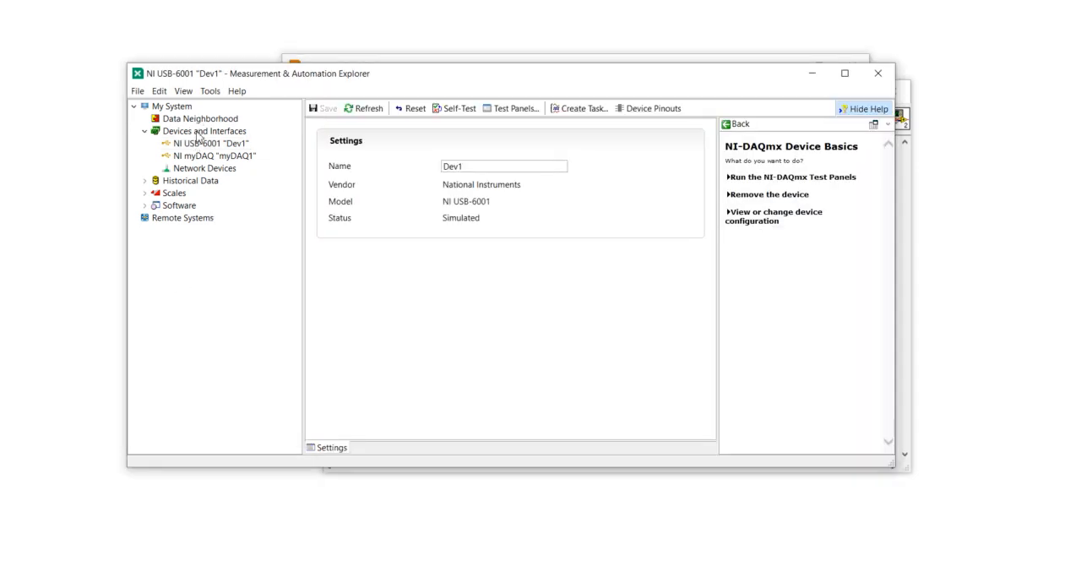
right_click(197, 134)
click(217, 140)
double_click(361, 179)
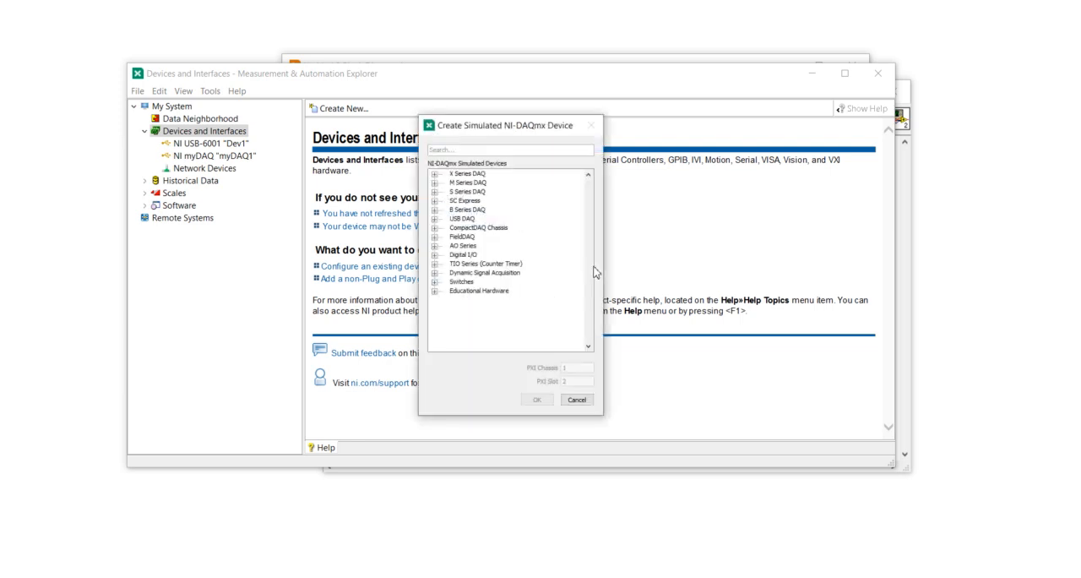
text(9174)
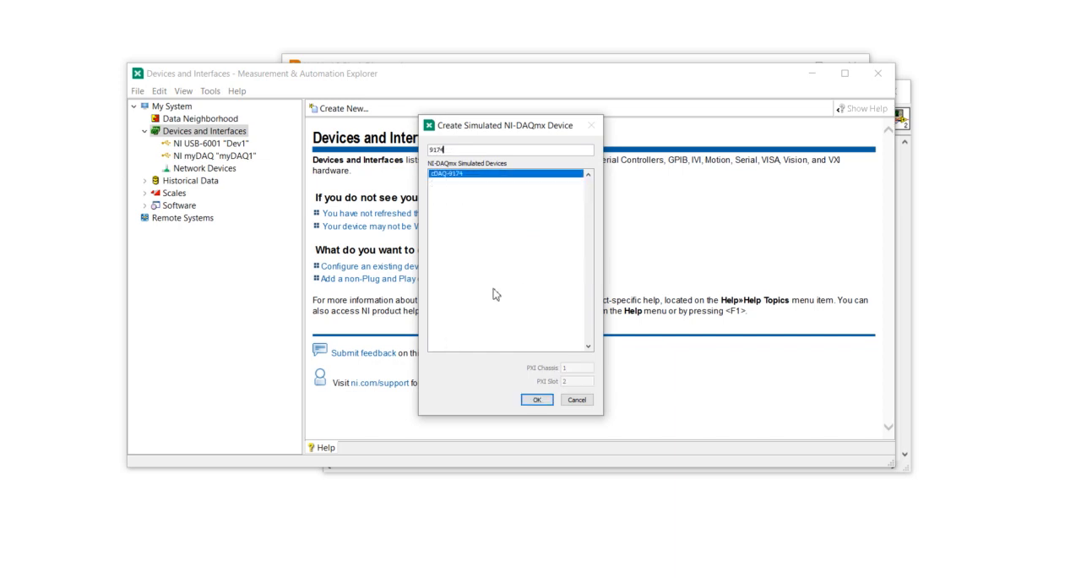
click(537, 400)
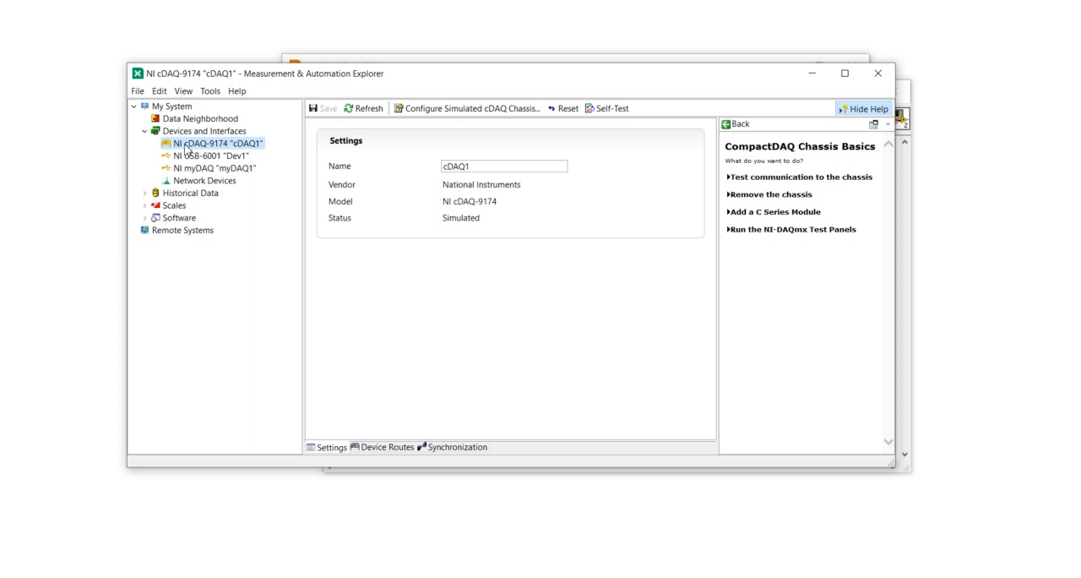
Open the simulated cDAQ-9174 chassis configuration and browse the C Series modules offered for slot 1
click(442, 111)
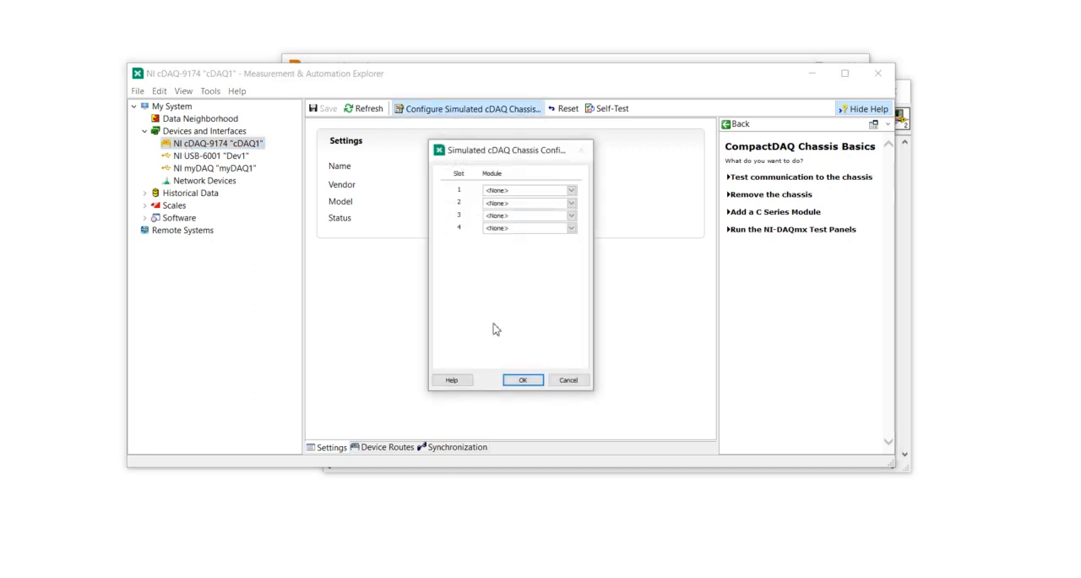
click(571, 190)
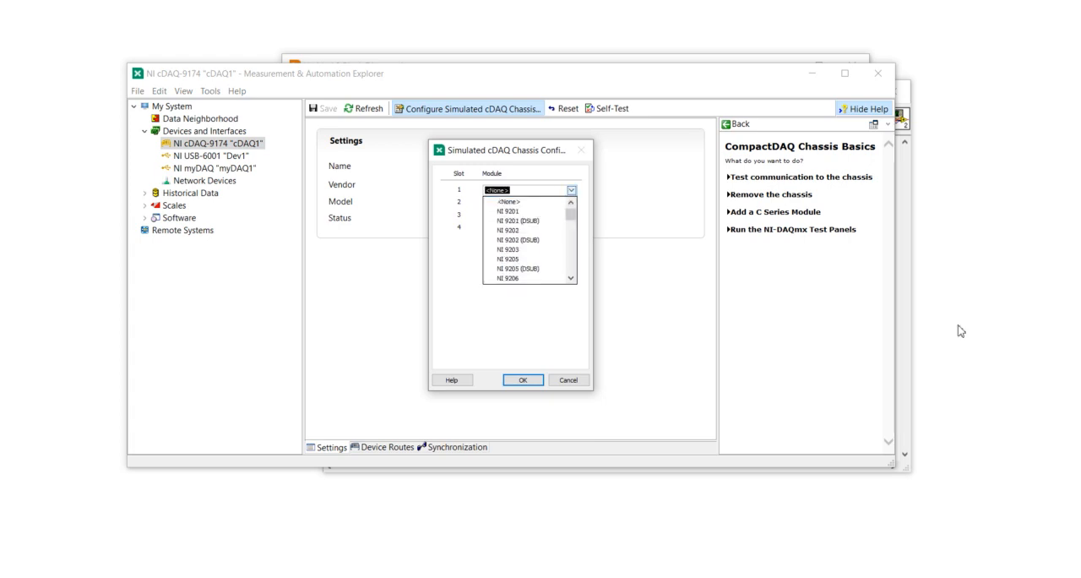
drag(571, 215, 571, 263)
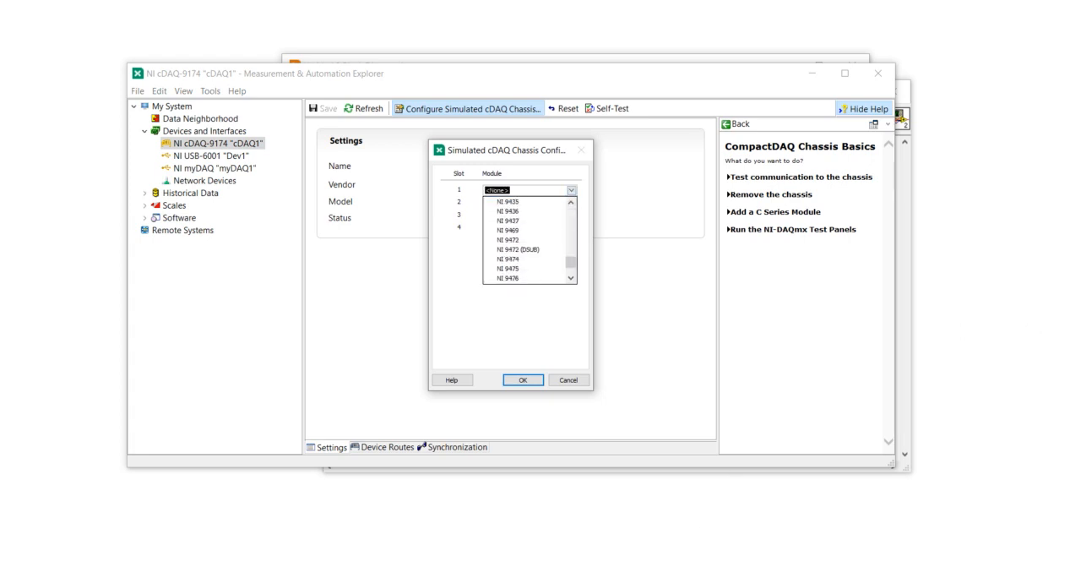
Switch to Chrome and search Google for "ni voltage input module"
click(466, 576)
click(753, 527)
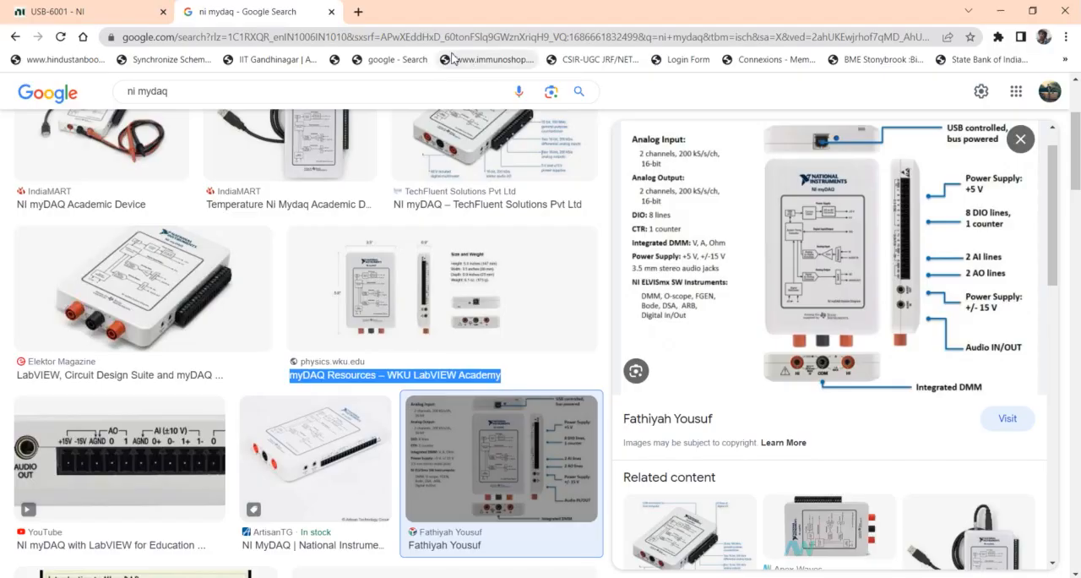
click(330, 36)
text(ni)
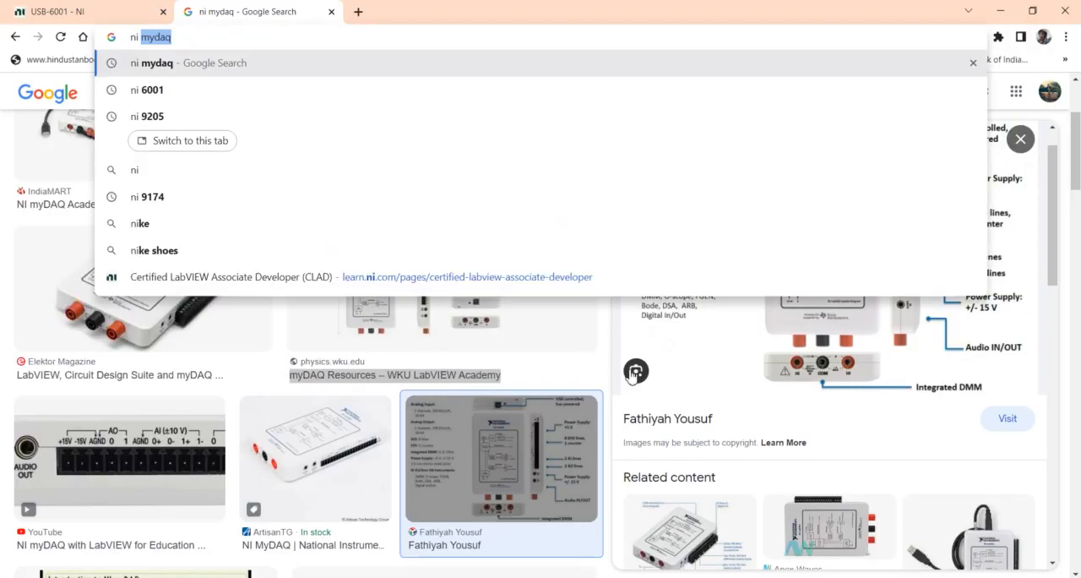
text( vpo)
key(BackSpace)
key(BackSpace)
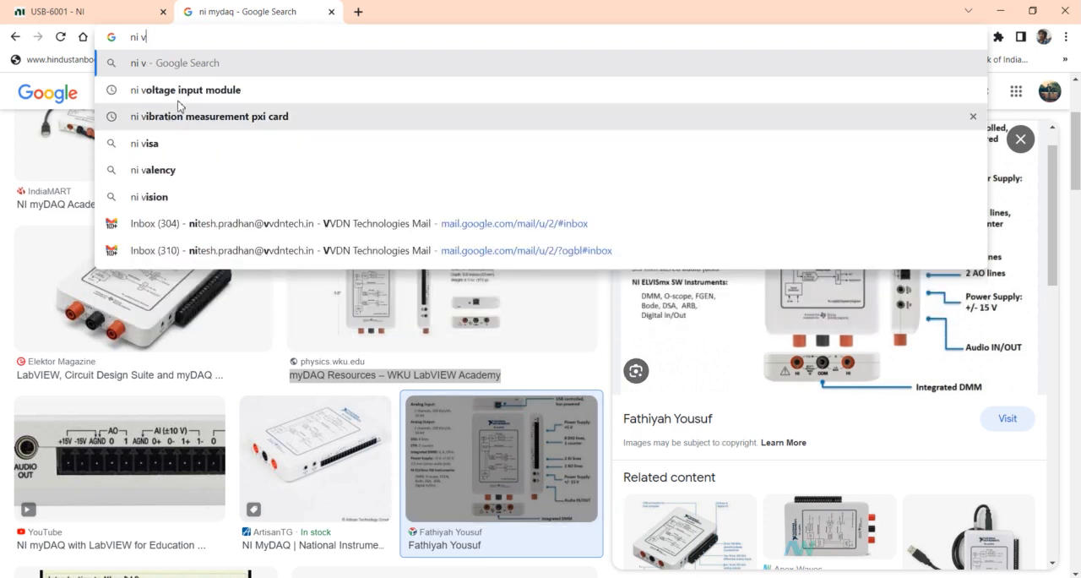
click(253, 91)
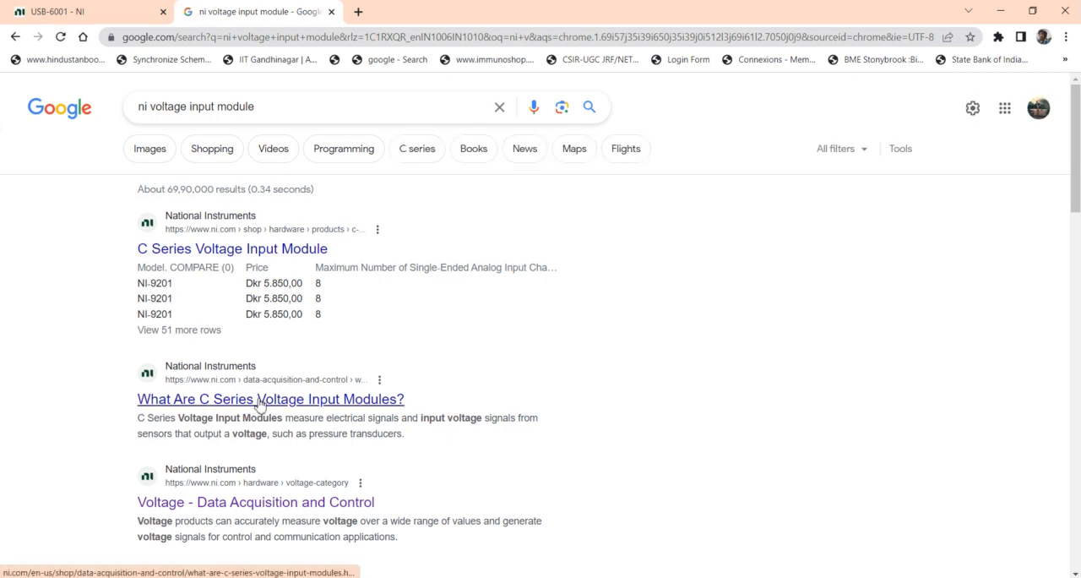
Look over the search results and open the C Series Voltage Input Module page in a new tab
scroll(259, 384, down, 2)
scroll(254, 346, up, 2)
scroll(247, 319, up, 1)
right_click(261, 252)
click(414, 336)
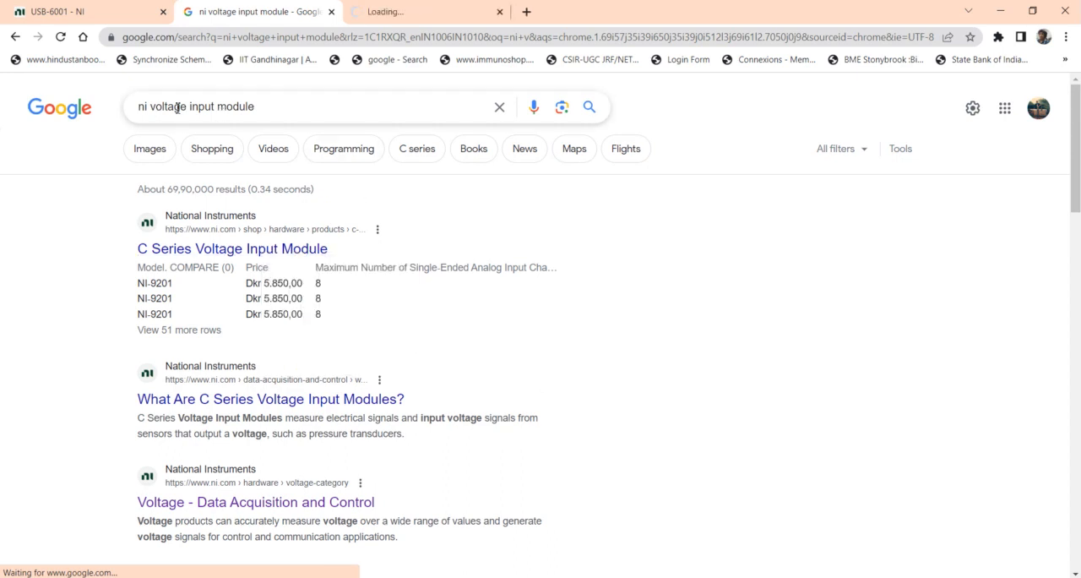
Search Google for "ni temperature module" and open the C Series Temperature Input Module page in a new tab
drag(295, 107, 150, 107)
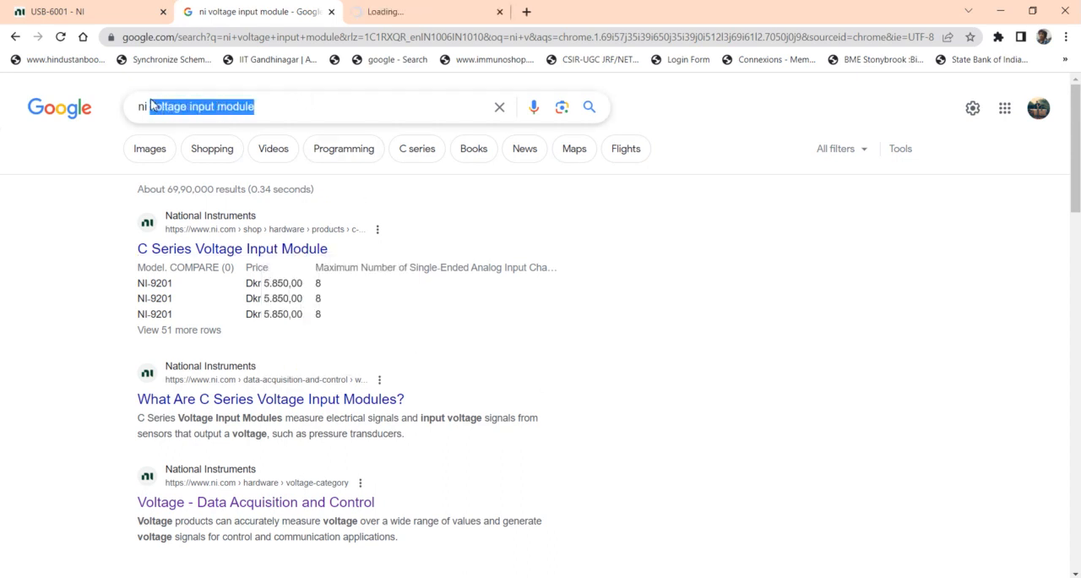
key(BackSpace)
text(te)
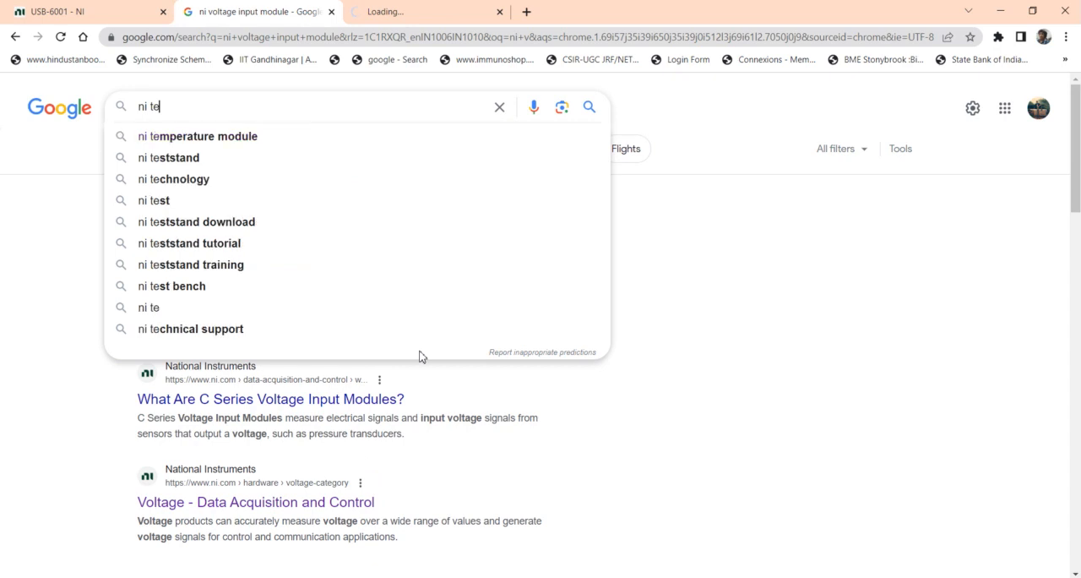
click(260, 139)
click(275, 252)
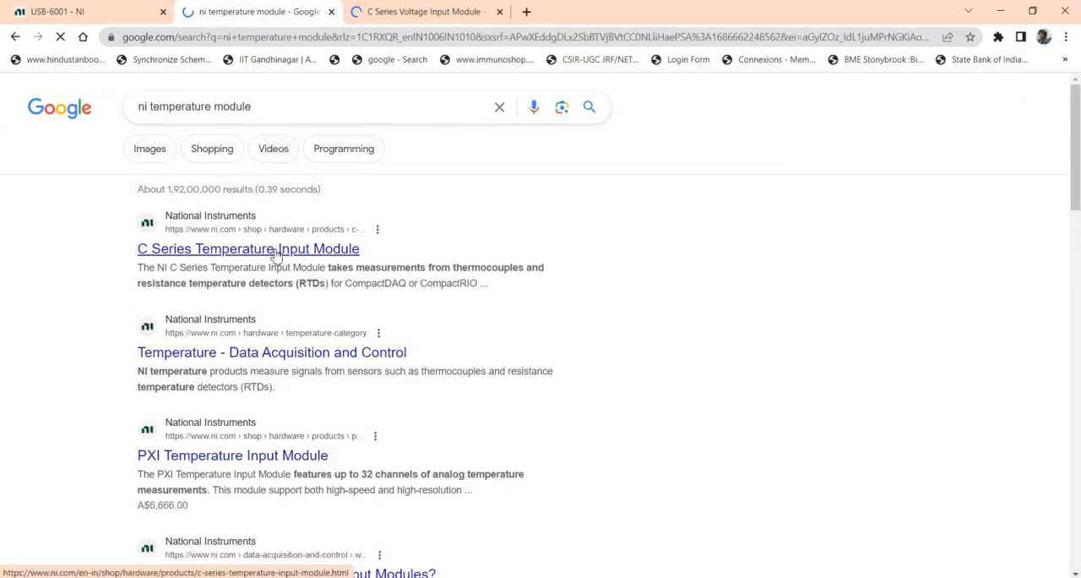
right_click(300, 254)
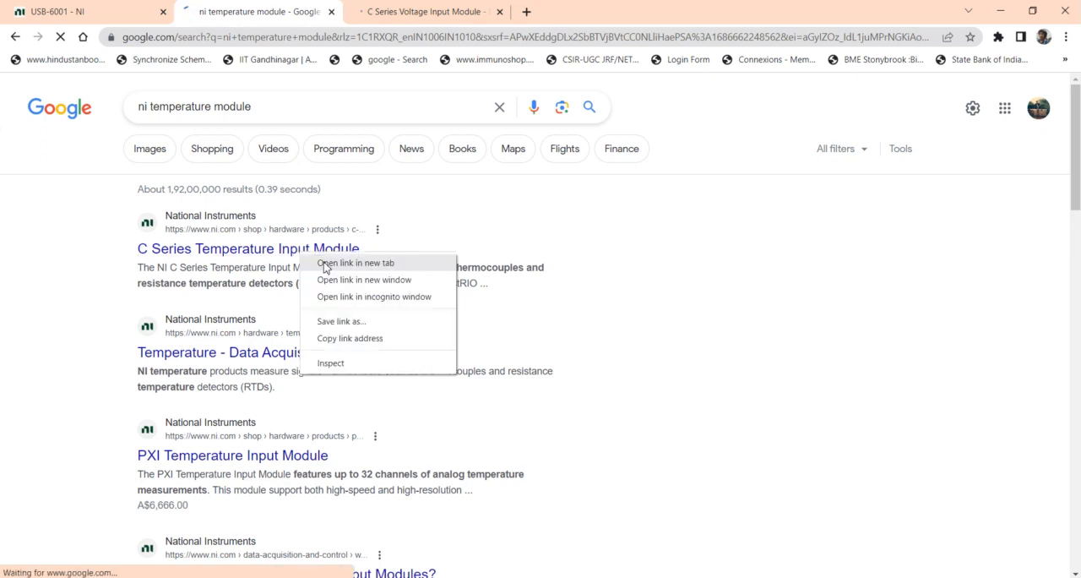
click(324, 264)
Search Google for "ni pressure module"
drag(251, 106, 150, 106)
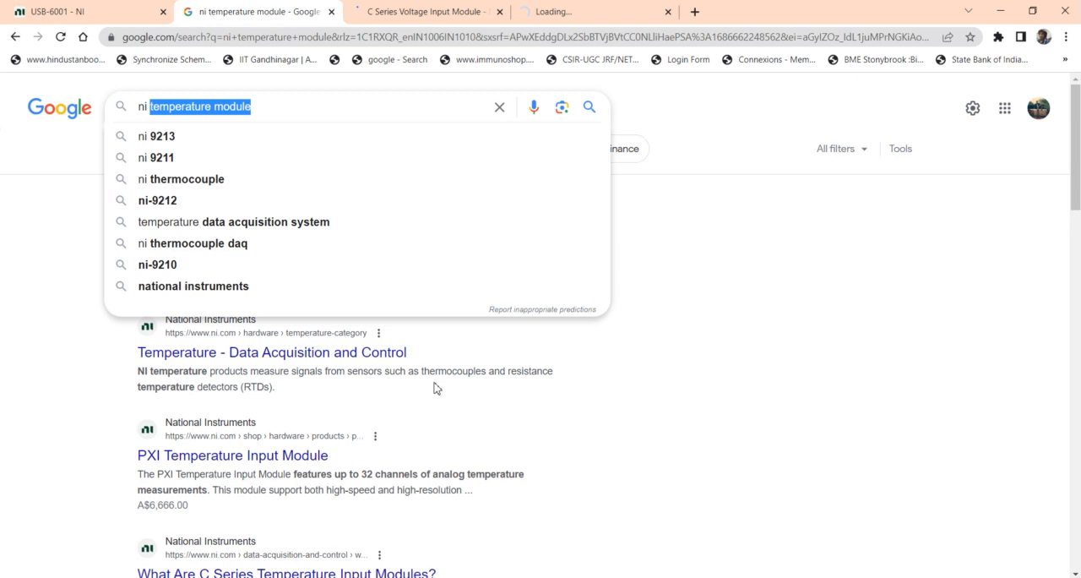
text(pr)
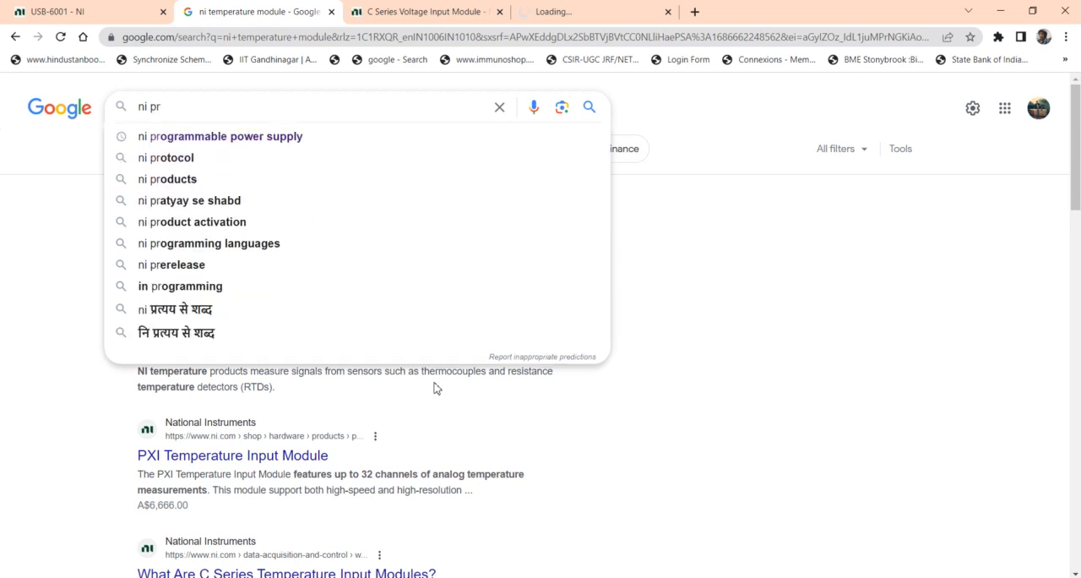
text(ess)
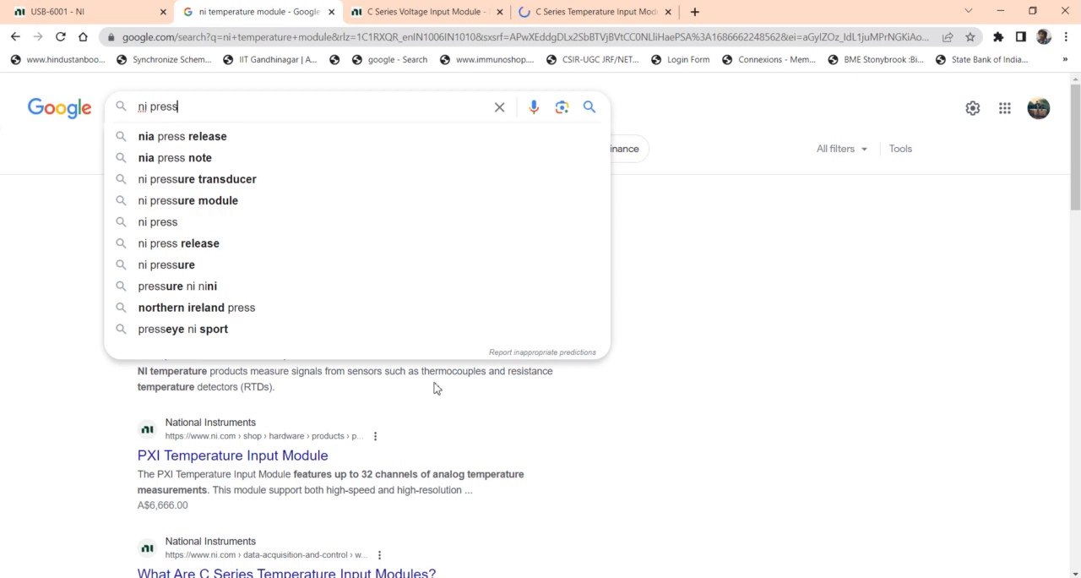
text(ure)
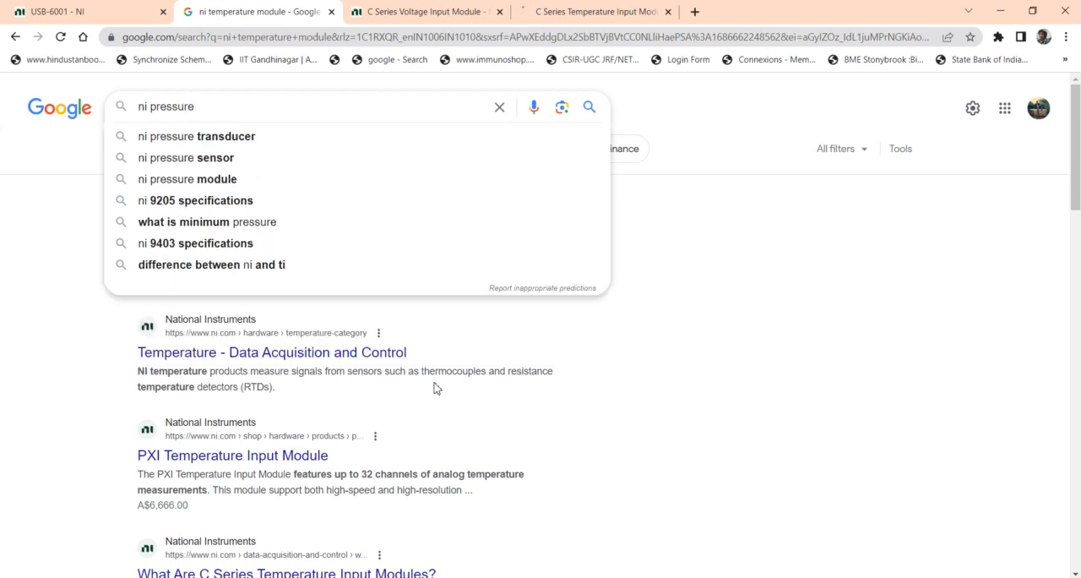
click(267, 179)
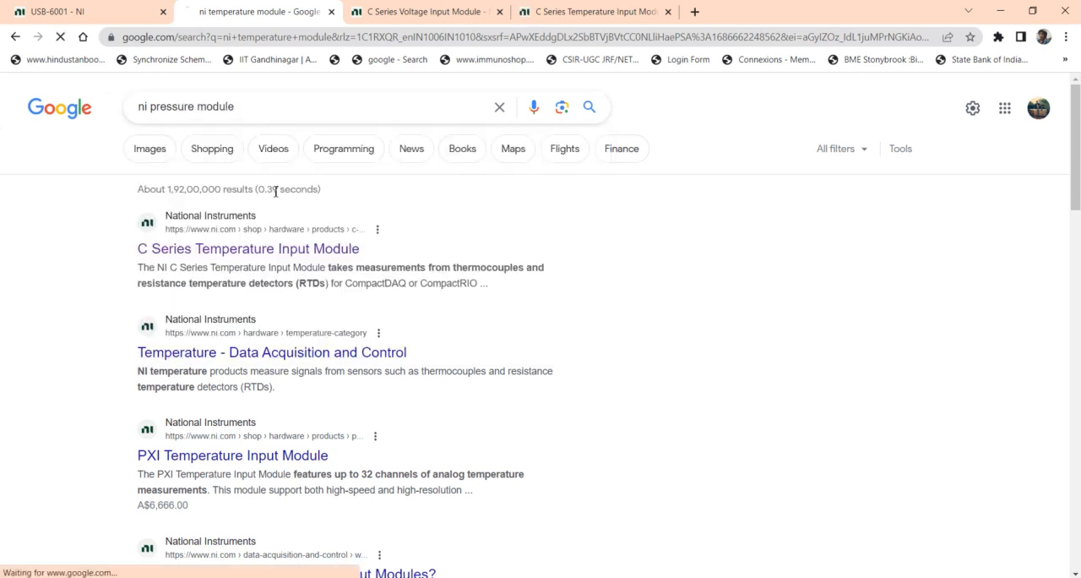
Open the C Series Strain/Bridge Input Module result in a new tab
right_click(328, 265)
click(10, 385)
right_click(211, 351)
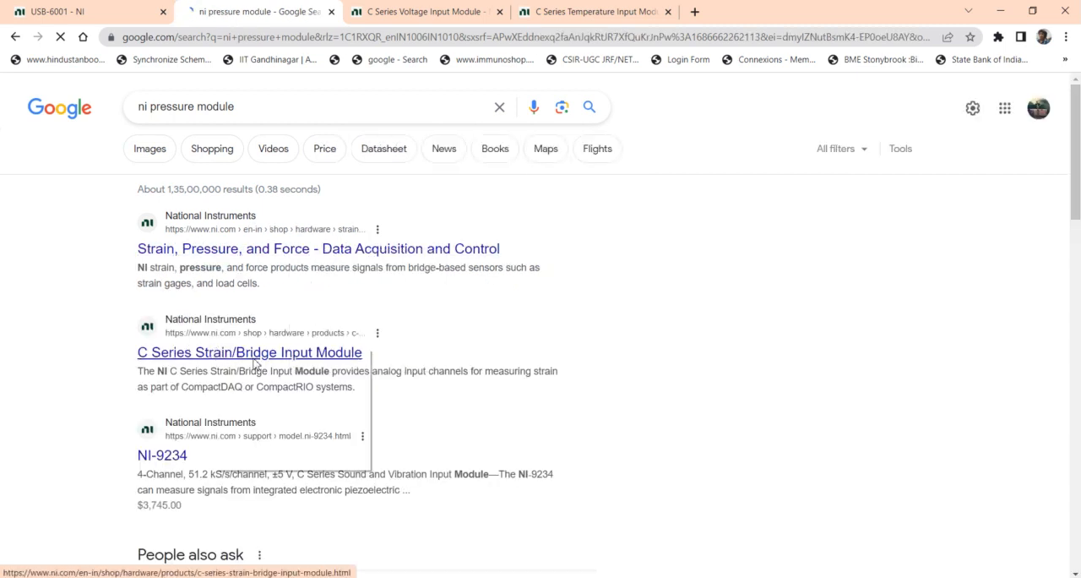
click(258, 361)
drag(121, 458, 181, 458)
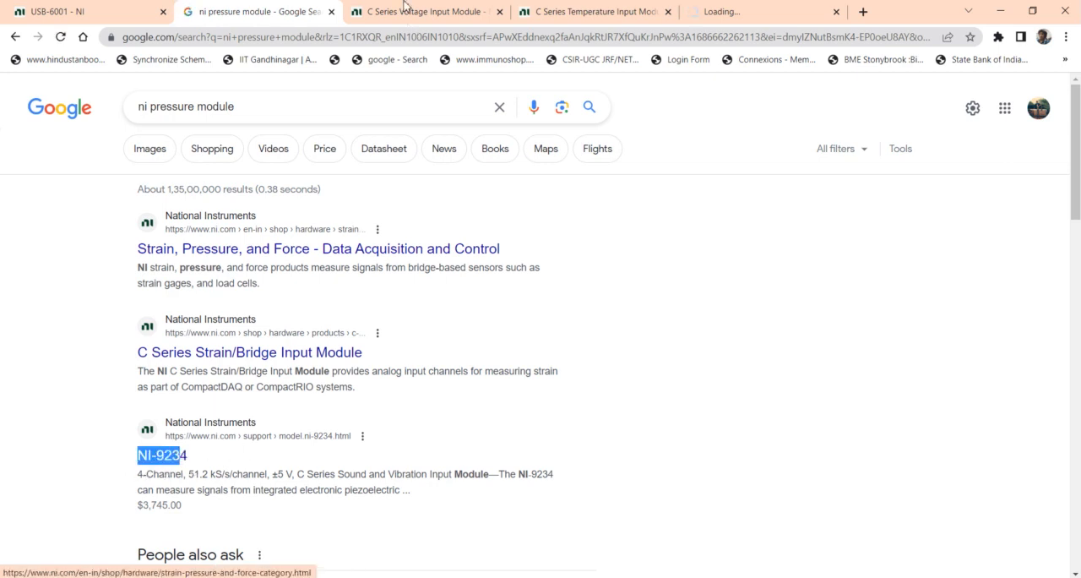
Review the C Series Voltage Input Module models and filter them to a maximum sample rate of 1 MS/s/ch
click(408, 5)
click(583, 5)
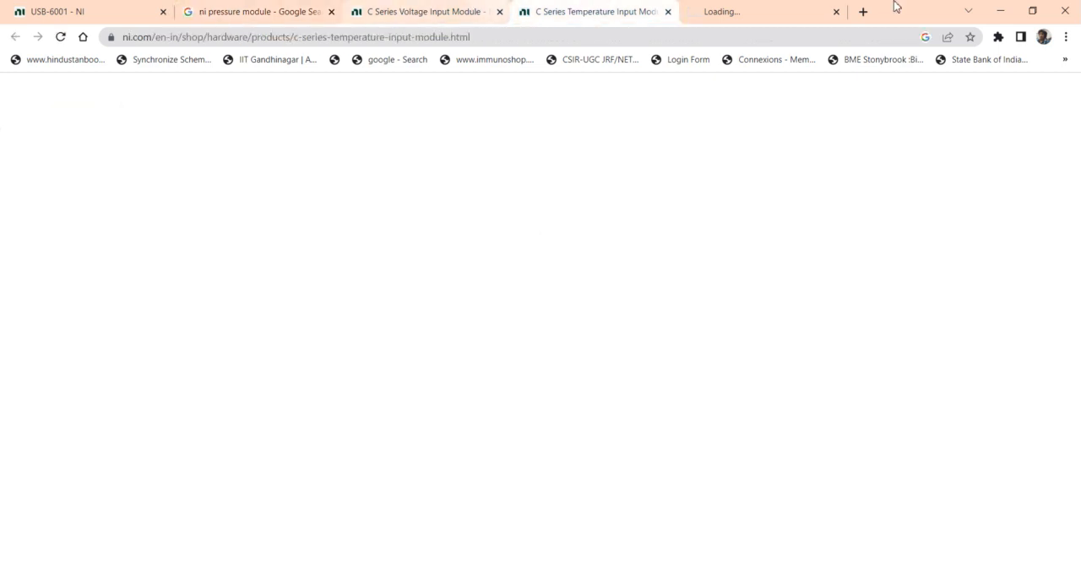
click(464, 9)
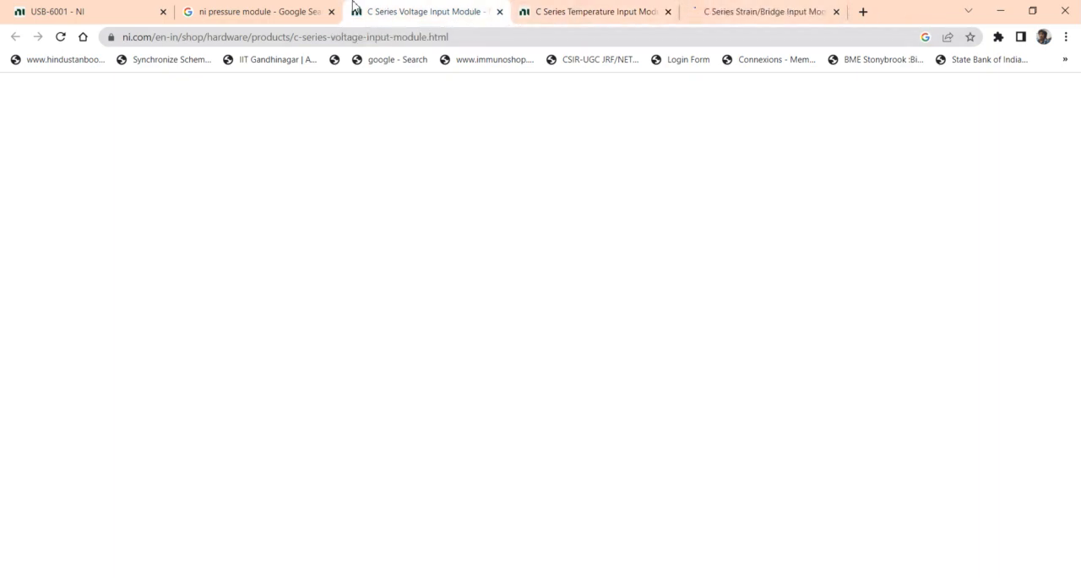
scroll(490, 298, down, 10)
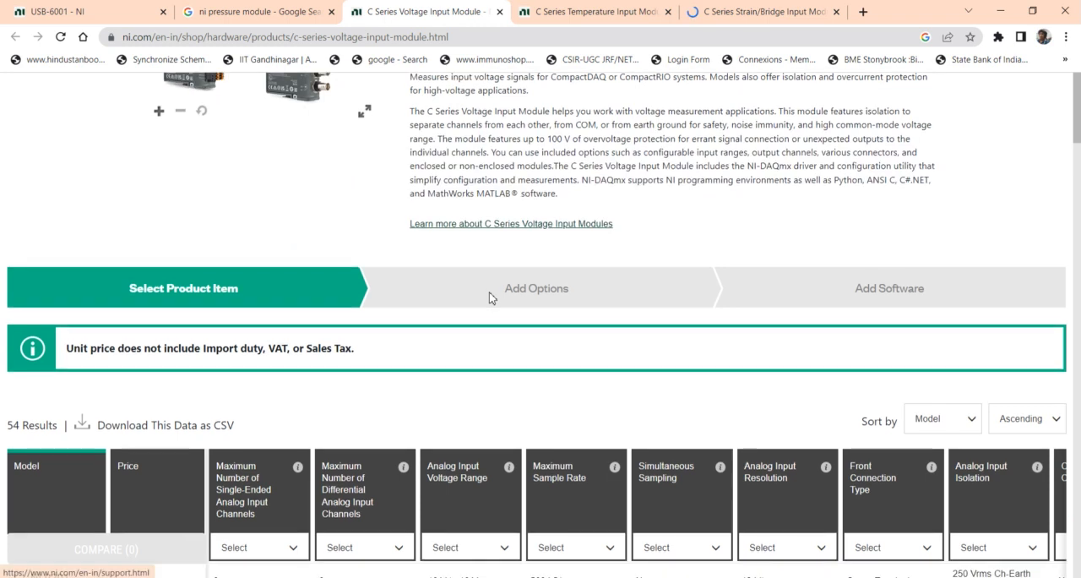
scroll(491, 297, down, 1)
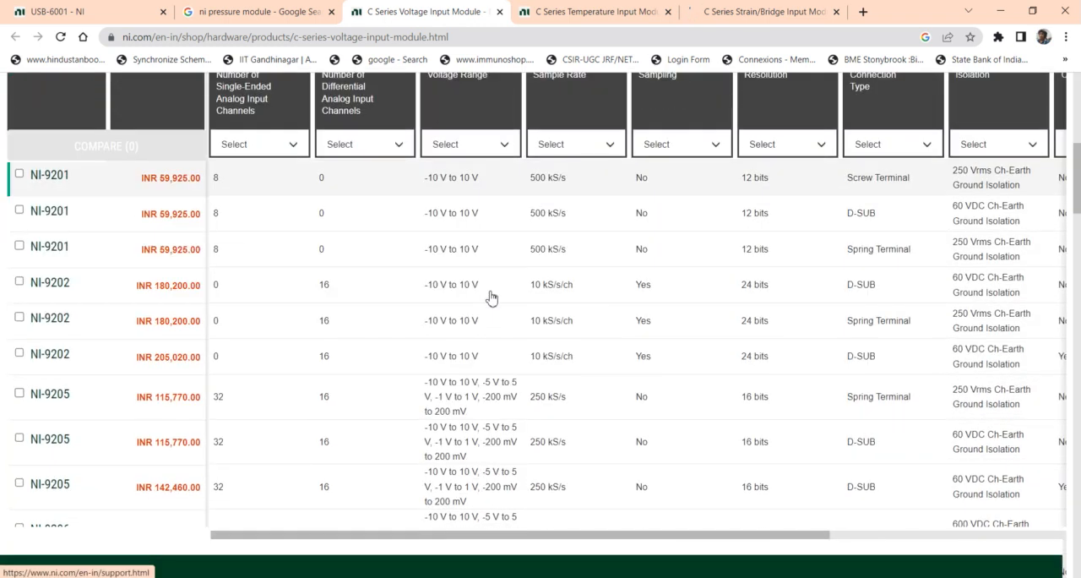
scroll(491, 298, down, 2)
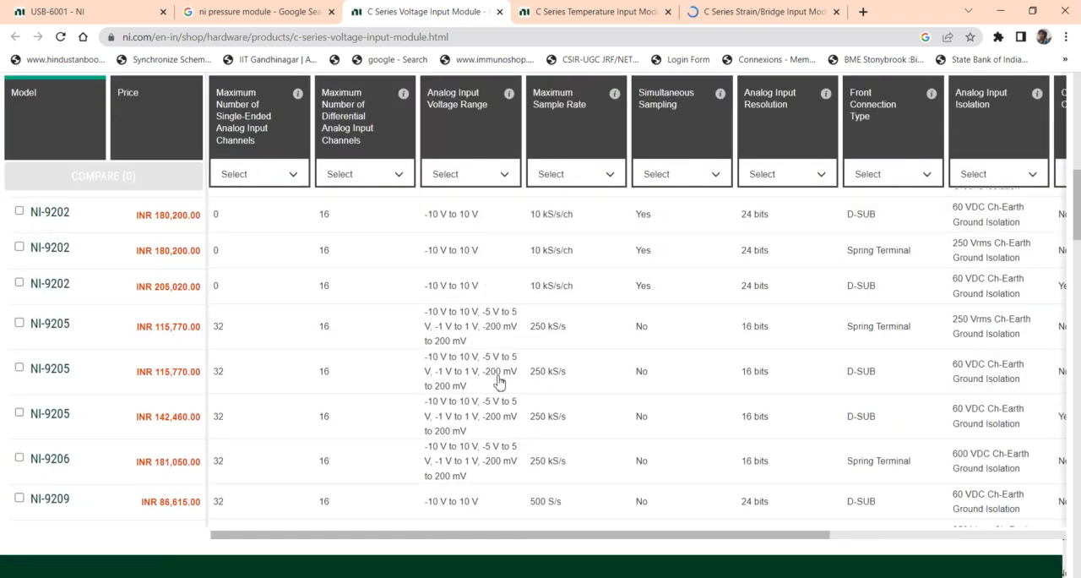
scroll(451, 304, down, 10)
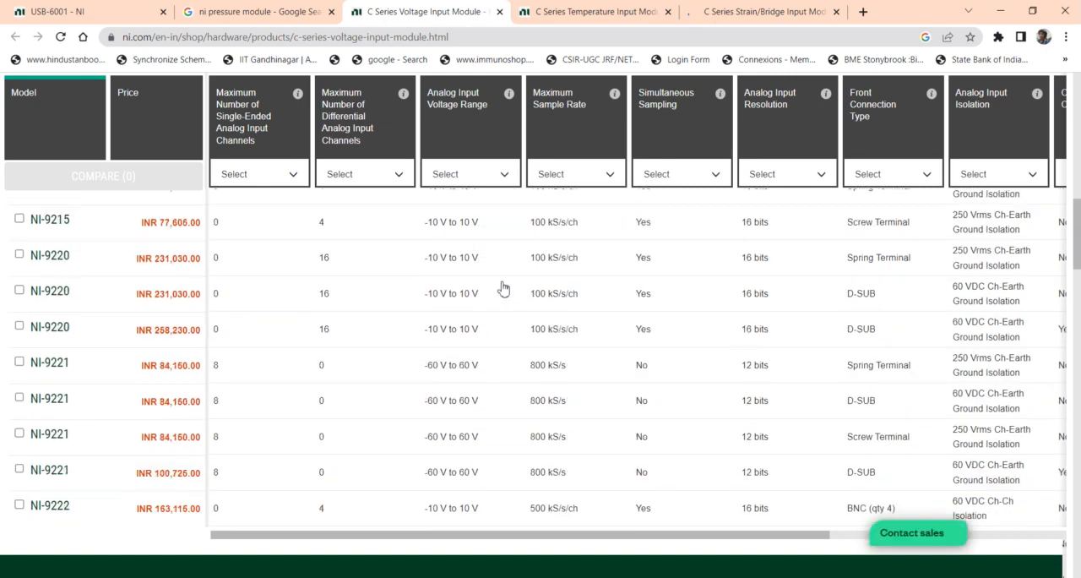
click(606, 176)
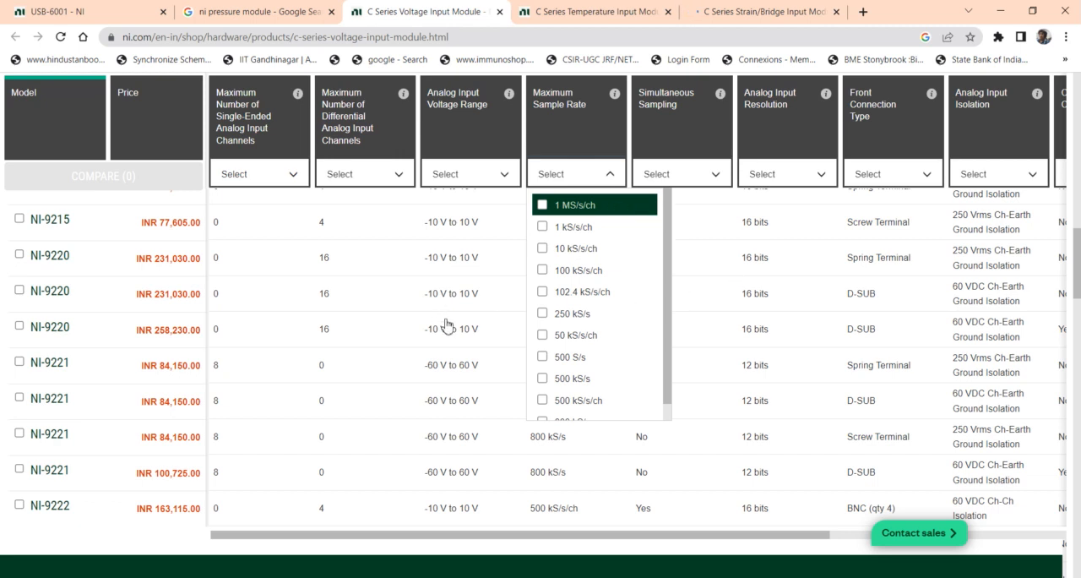
scroll(436, 328, up, 7)
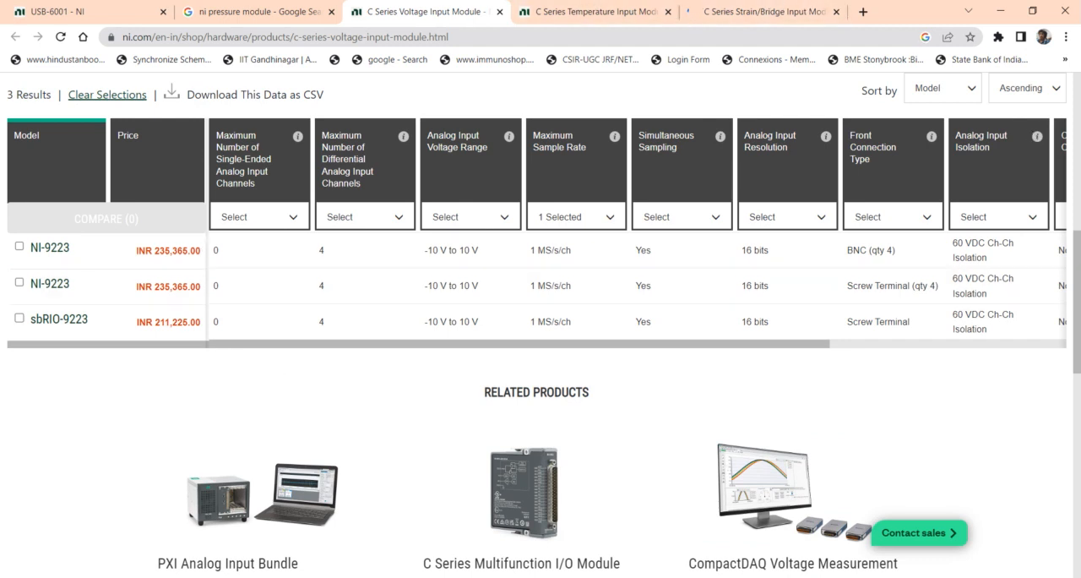
Switch to NI MAX and try NI 9326 as the slot 1 module of the simulated cDAQ chassis
key(alt+Tab)
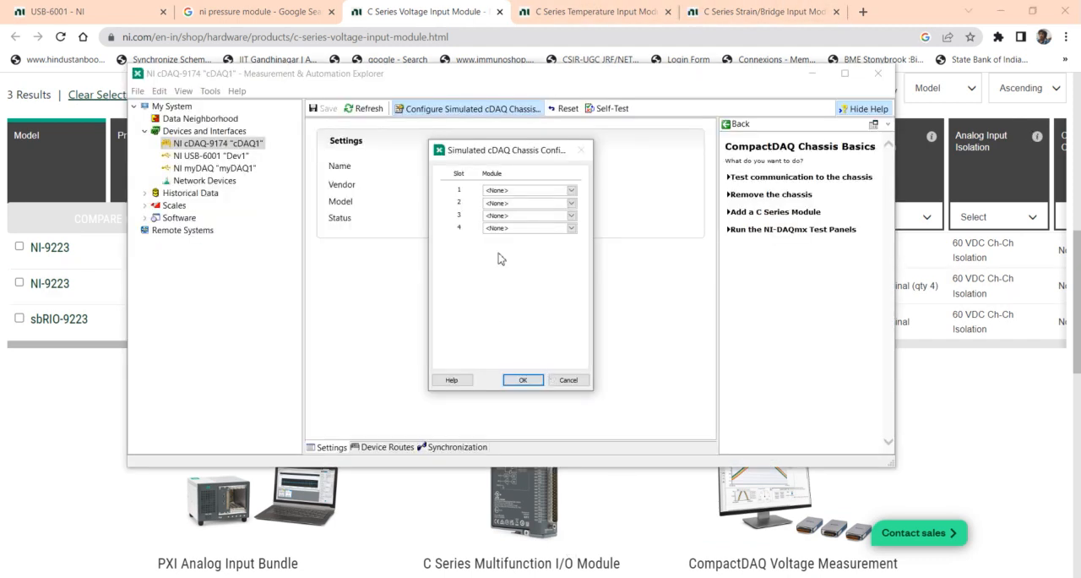
click(571, 191)
scroll(603, 242, down, 5)
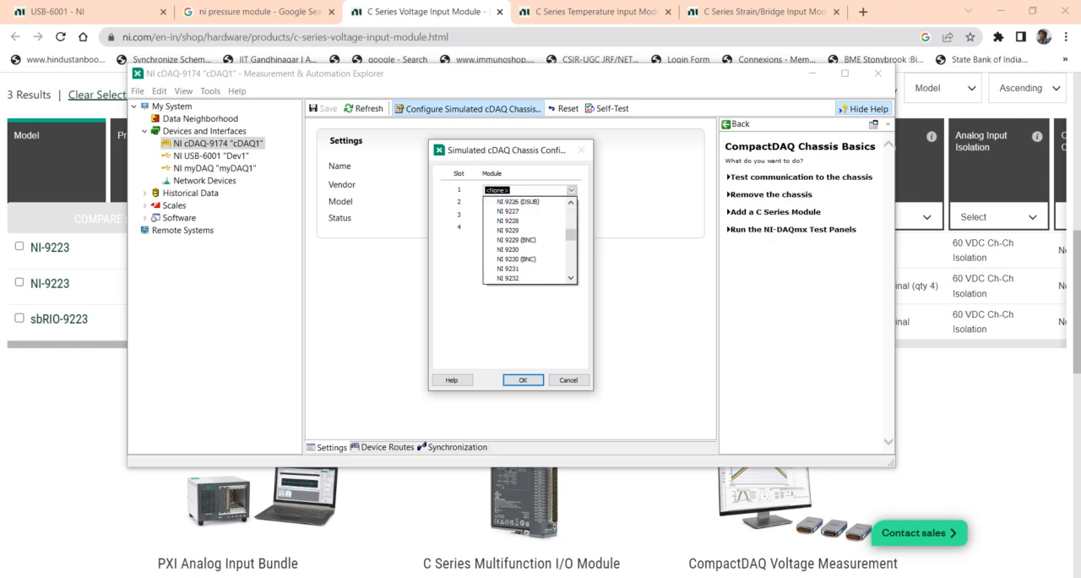
text(NI )
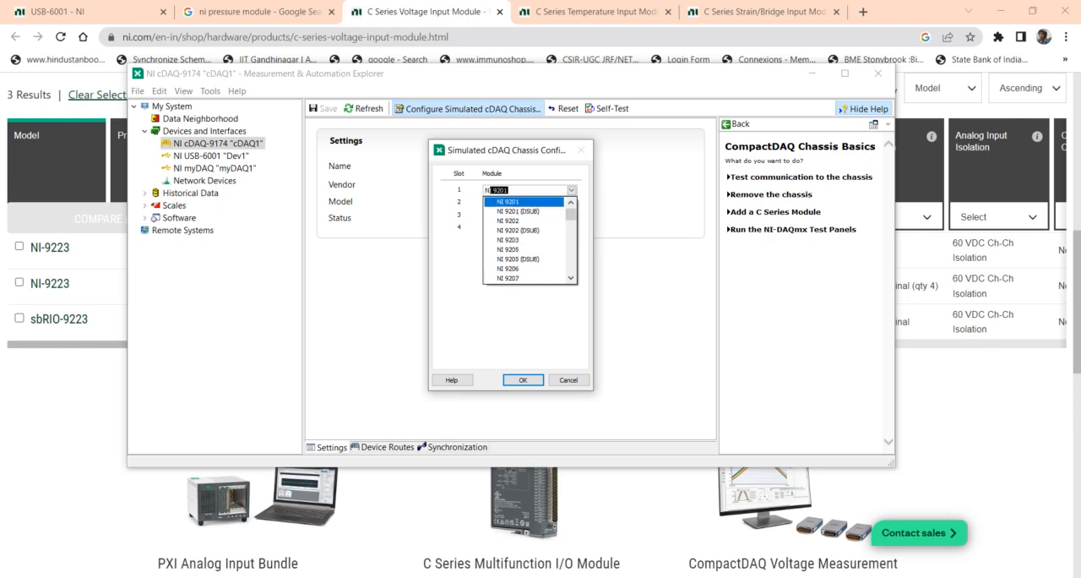
text(9326)
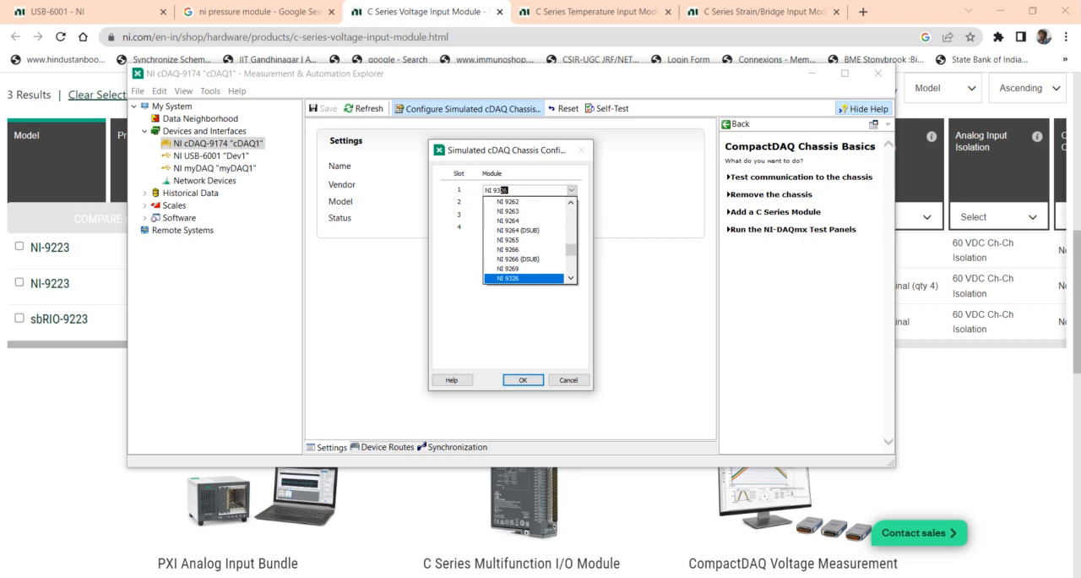
scroll(504, 201, down, 5)
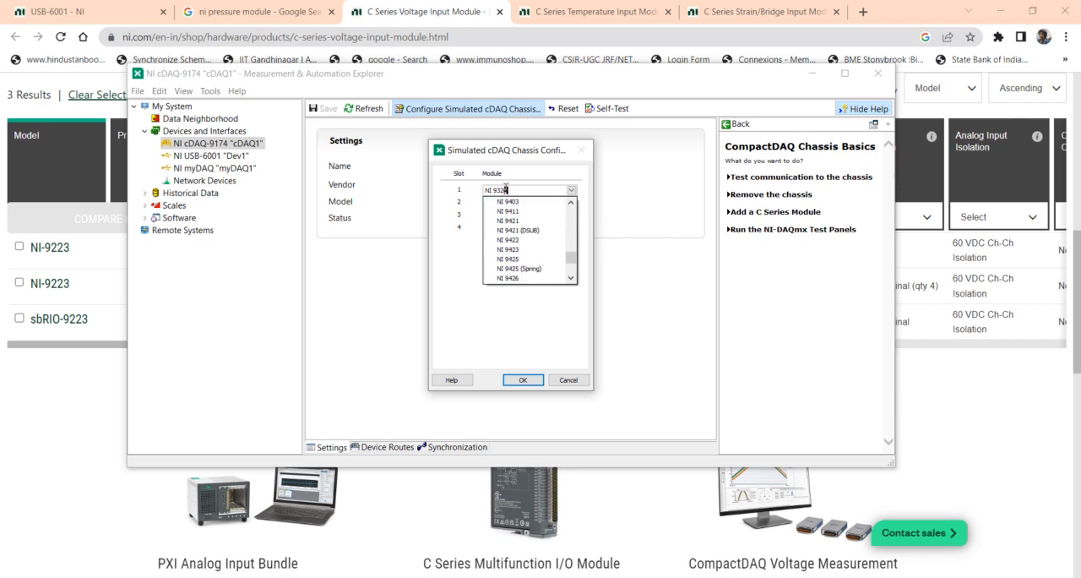
text(2)
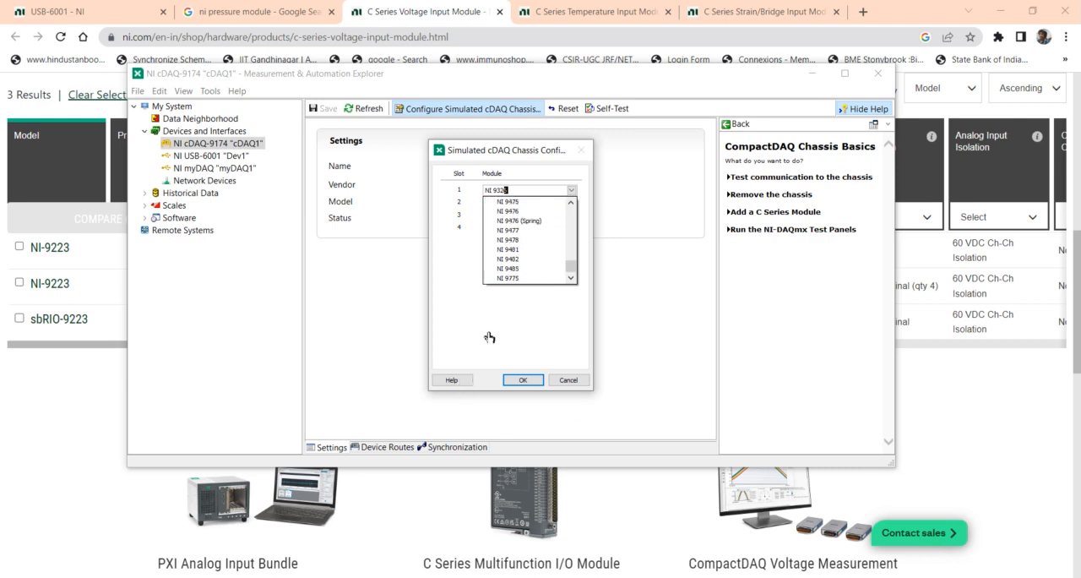
key(Return)
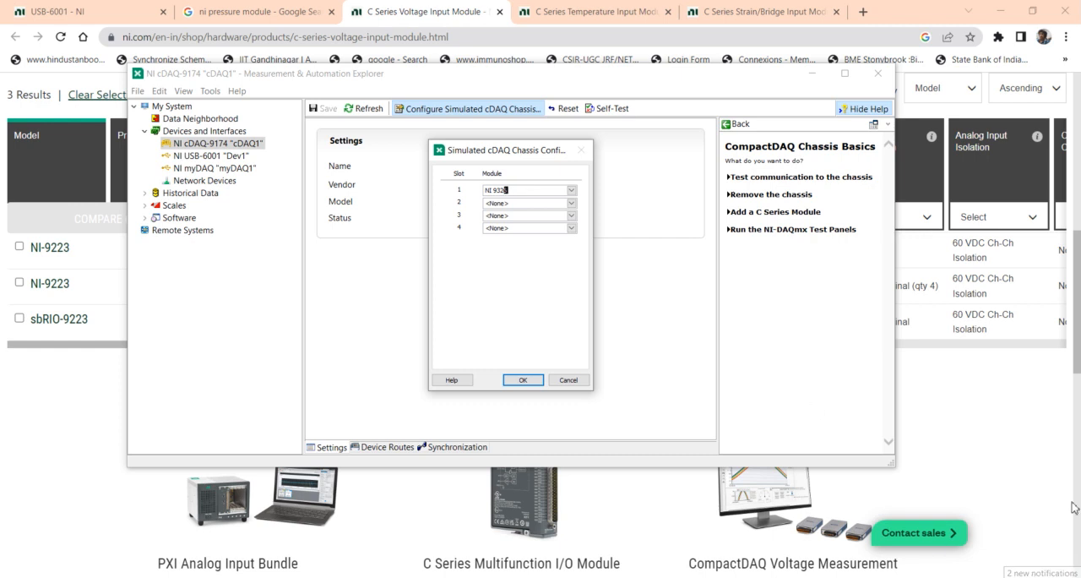
Set the slot 1 module of the simulated cDAQ chassis to NI 9223 (BNC)
click(571, 190)
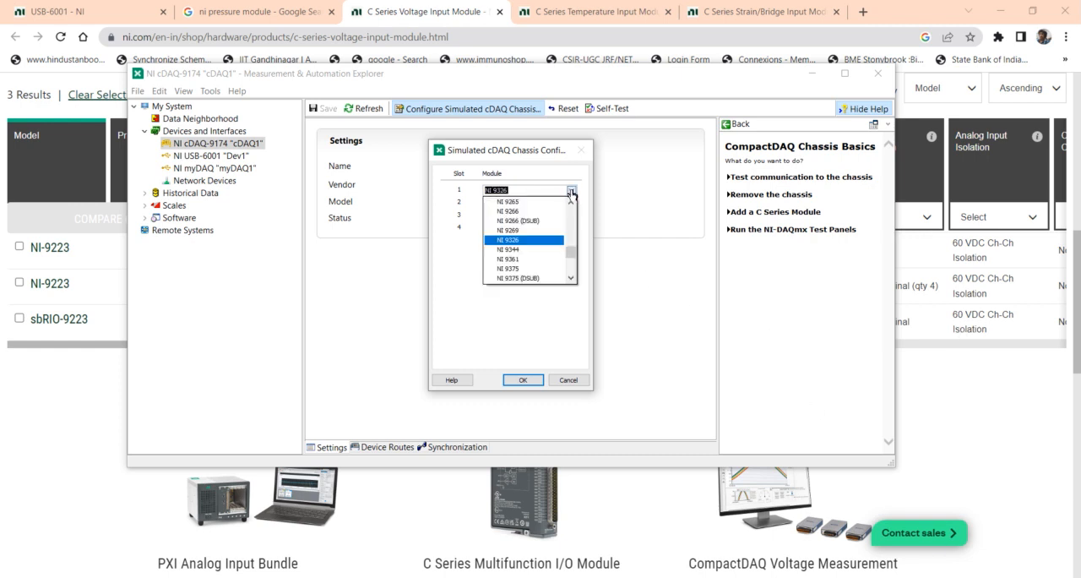
drag(573, 257, 570, 238)
click(538, 244)
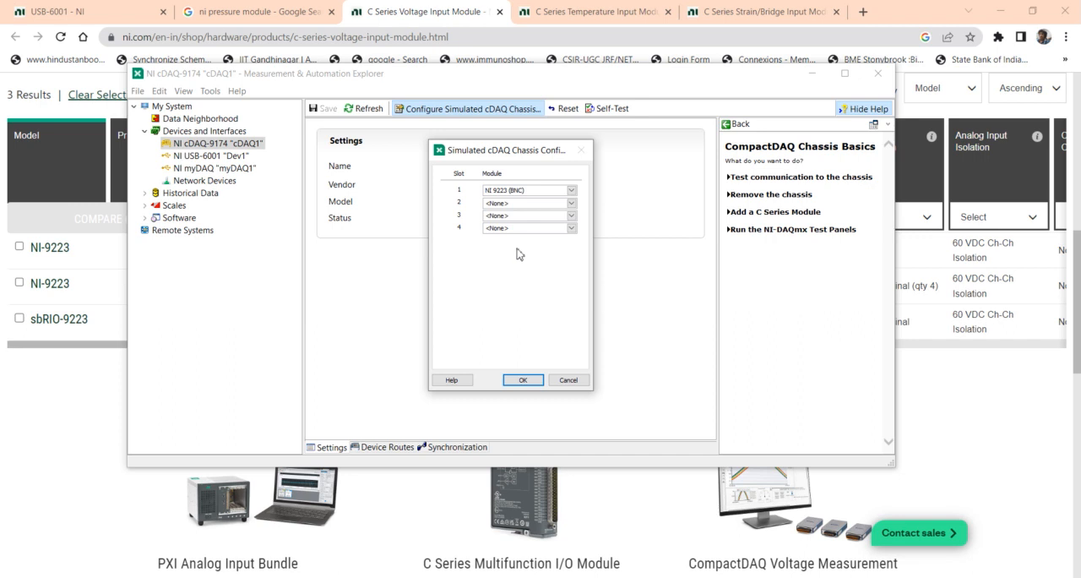
Switch to Chrome, dismiss the feedback survey and examine the C Series Temperature Input Module models, including their sample rates and supported sensors
click(586, 6)
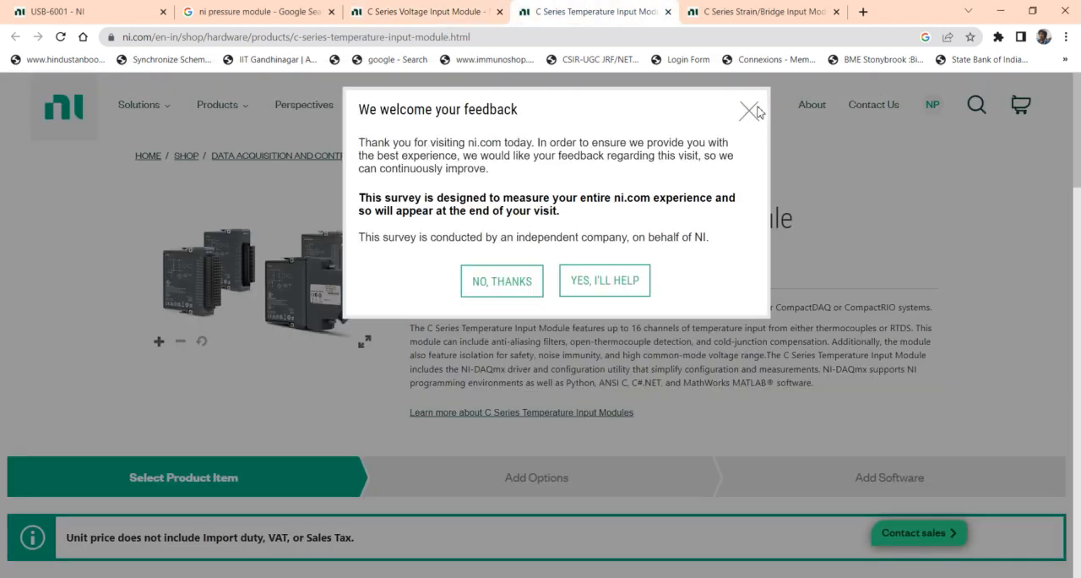
click(748, 112)
scroll(755, 211, down, 6)
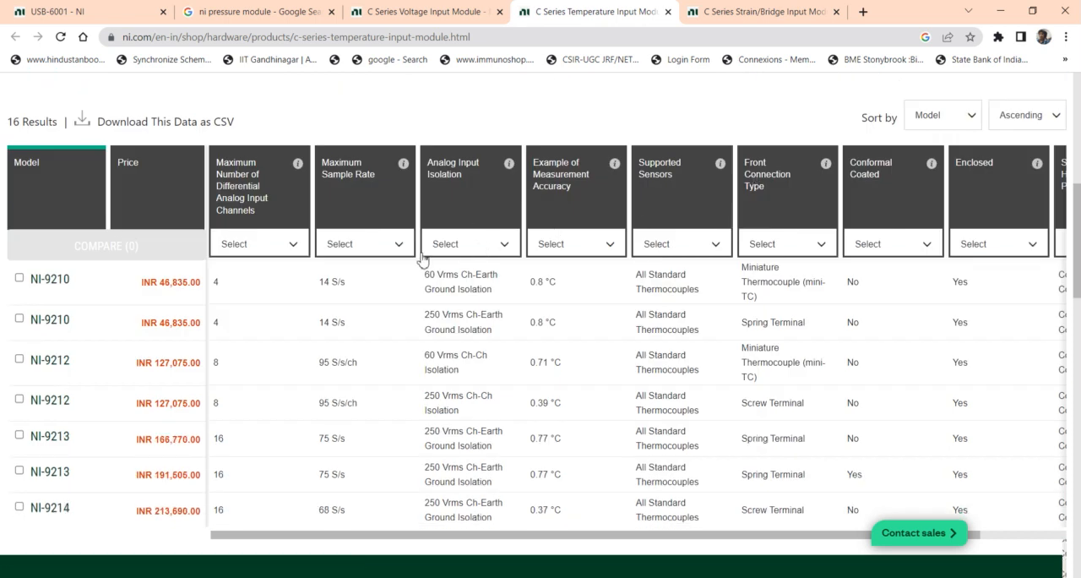
click(400, 247)
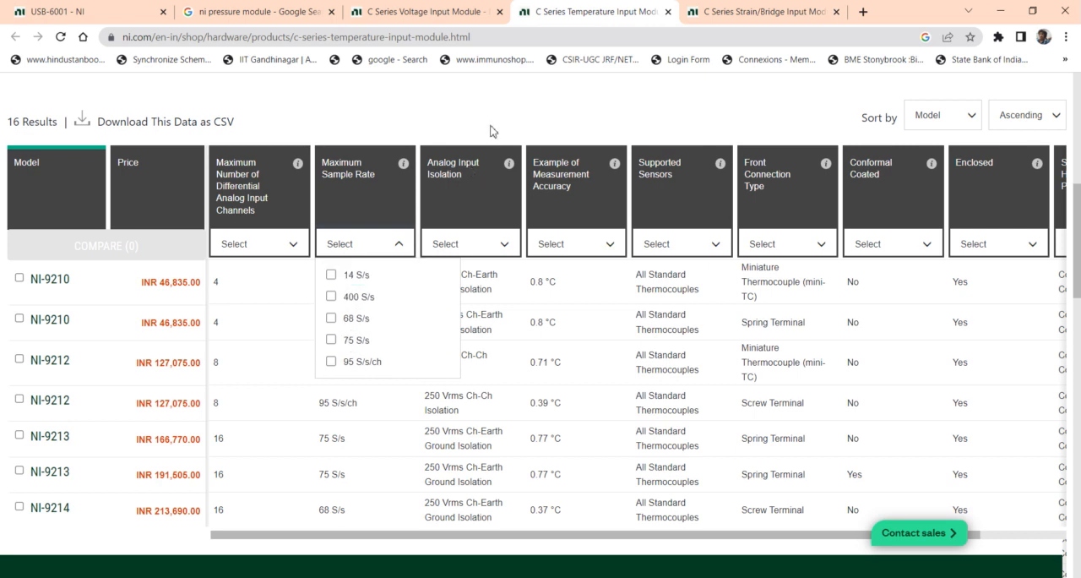
click(485, 276)
scroll(256, 379, down, 2)
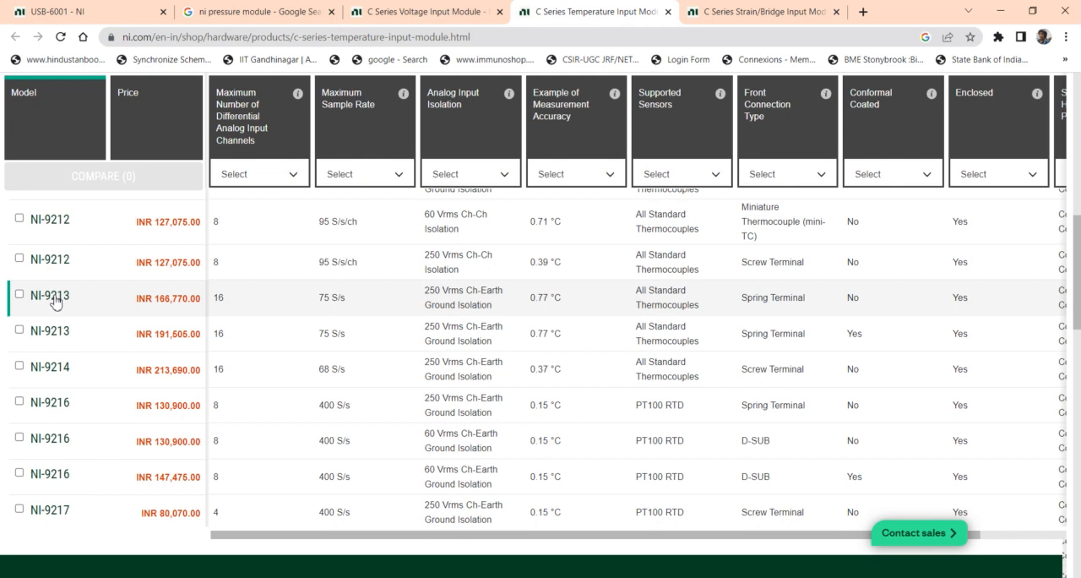
scroll(99, 295, down, 2)
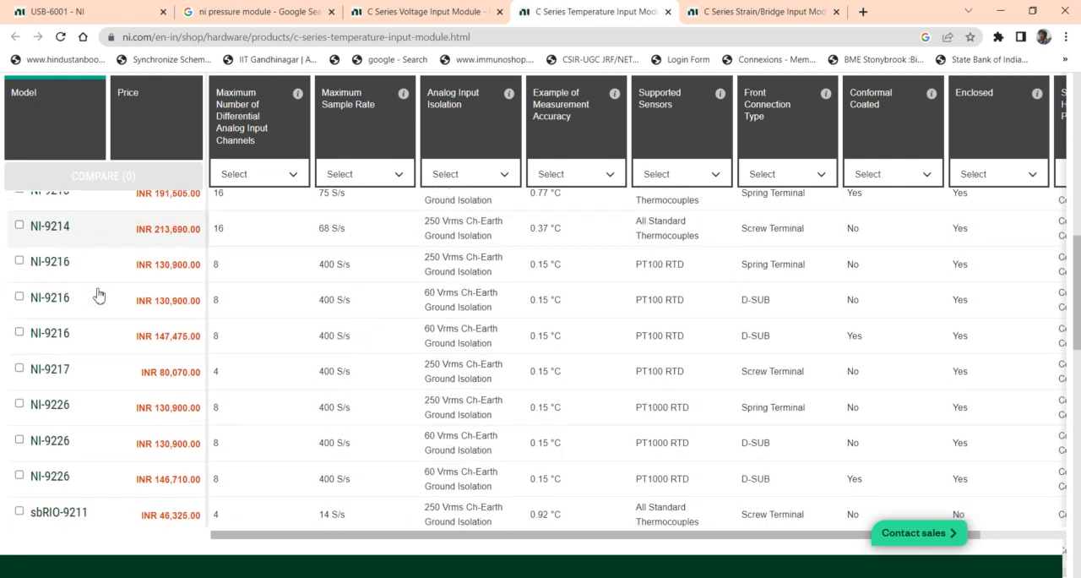
scroll(99, 295, up, 2)
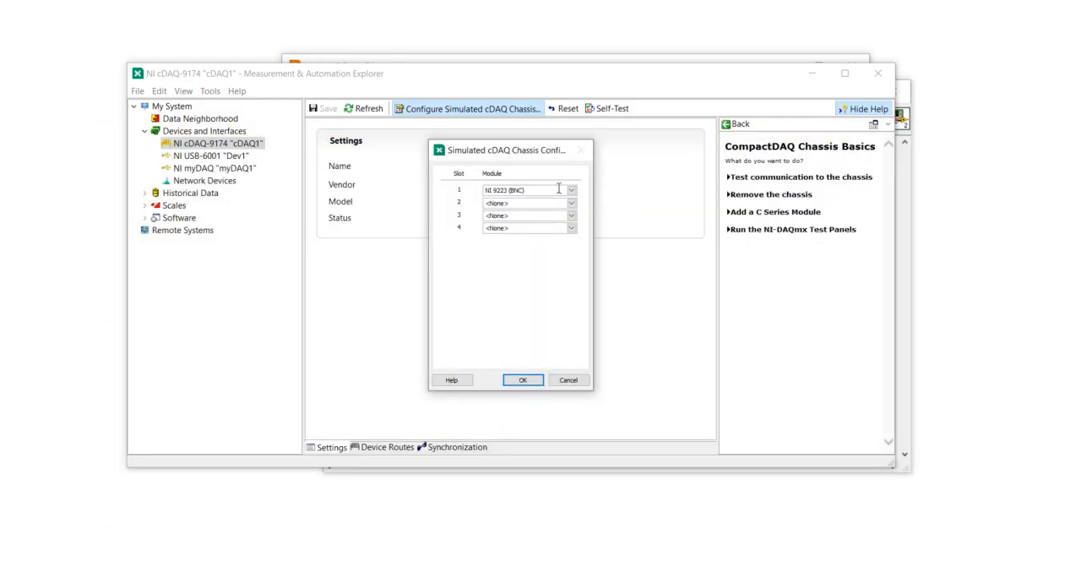
Return to NI MAX and set the slot 2 module of the simulated cDAQ chassis to NI 9213
click(572, 205)
drag(571, 228, 765, 436)
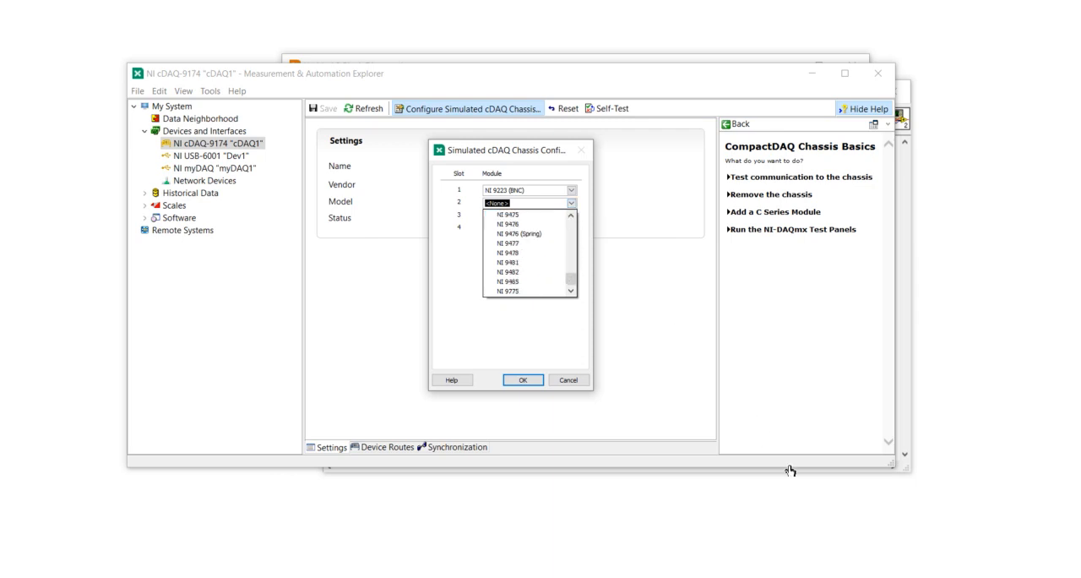
drag(571, 286, 565, 247)
click(525, 272)
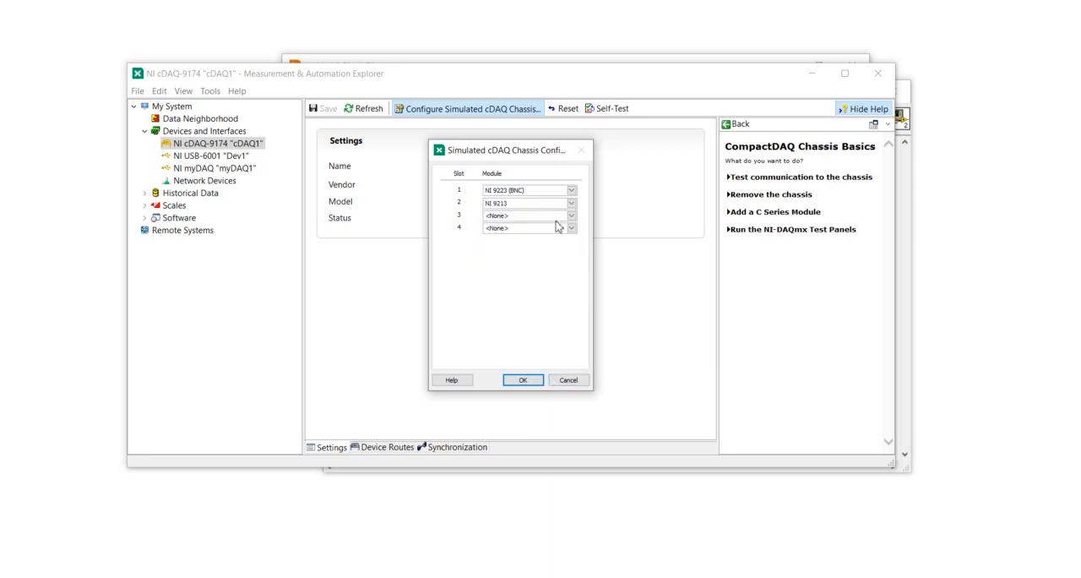
Switch to Chrome and look over the C Series Strain/Bridge Input Module page for a suitable model
click(740, 532)
click(752, 11)
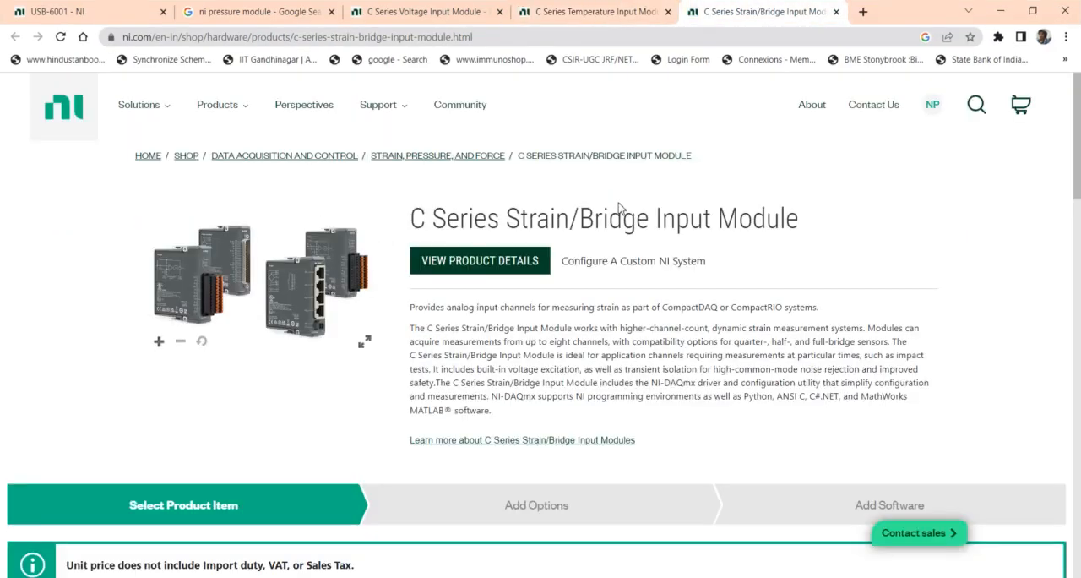
scroll(374, 397, down, 3)
scroll(374, 397, down, 3)
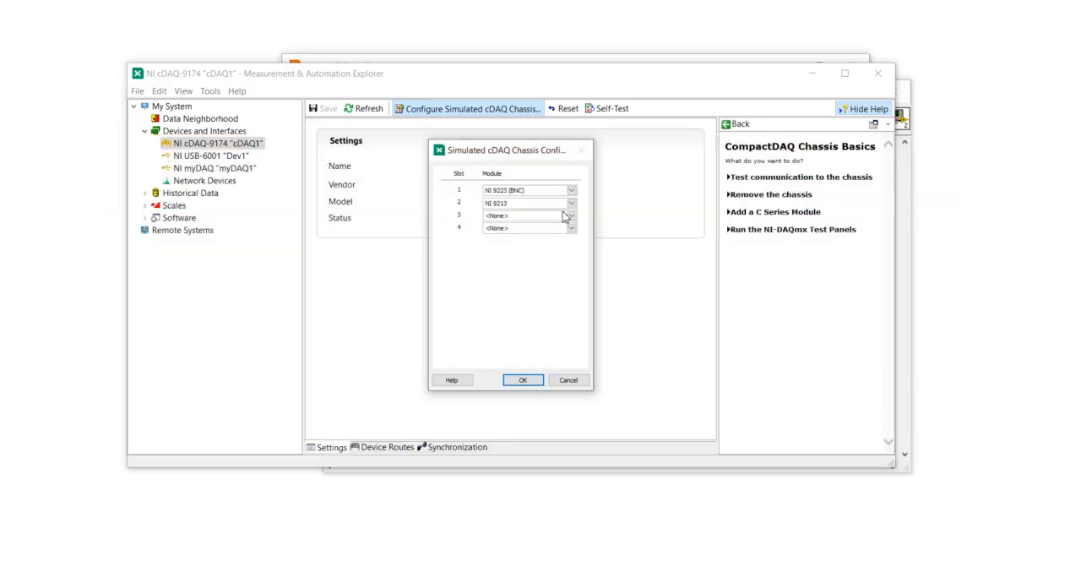
Set the slot 3 module of the simulated cDAQ chassis to NI 9235 and apply the chassis configuration
click(571, 216)
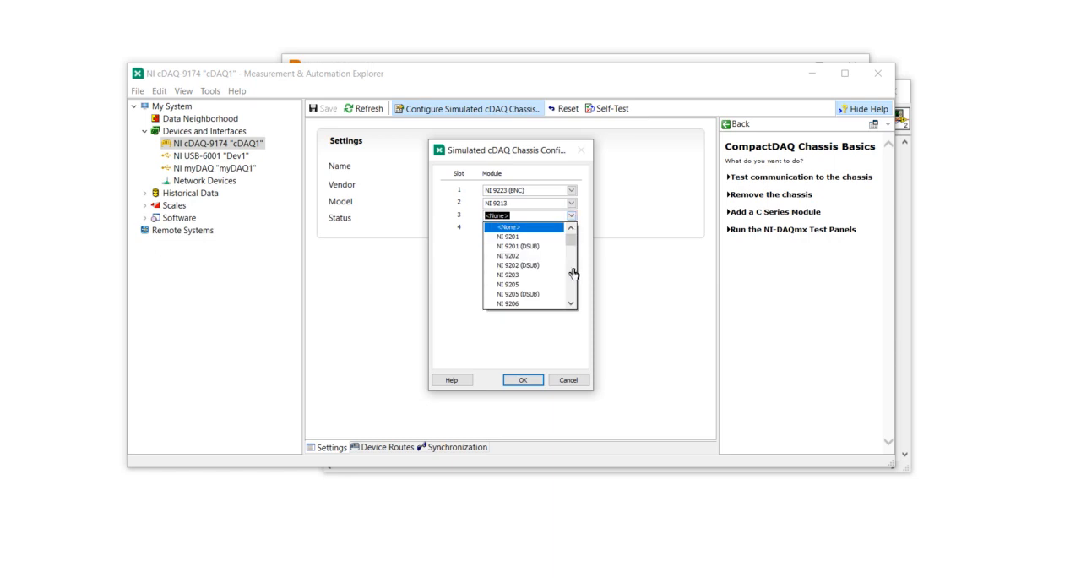
drag(572, 244, 568, 267)
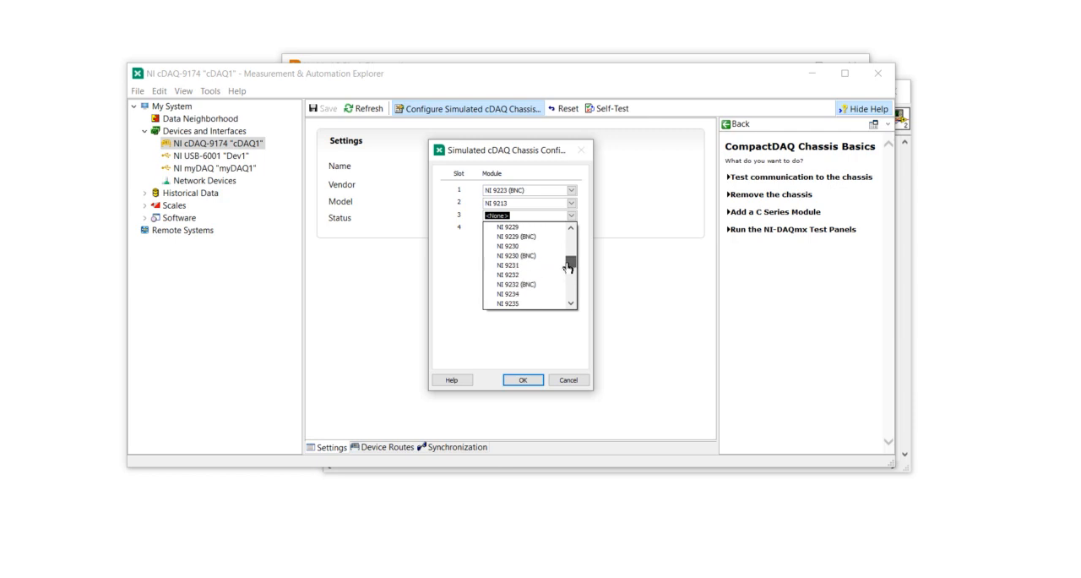
click(537, 303)
click(538, 387)
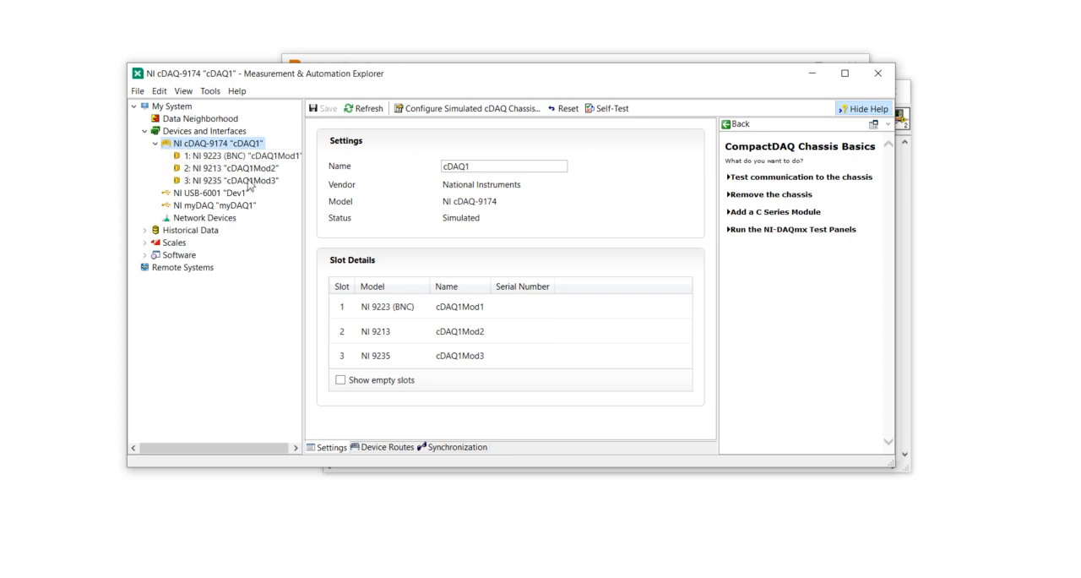
Switch to the LabVIEW block diagram and place a DAQmx DAQ Assistant on it
click(813, 74)
right_click(504, 159)
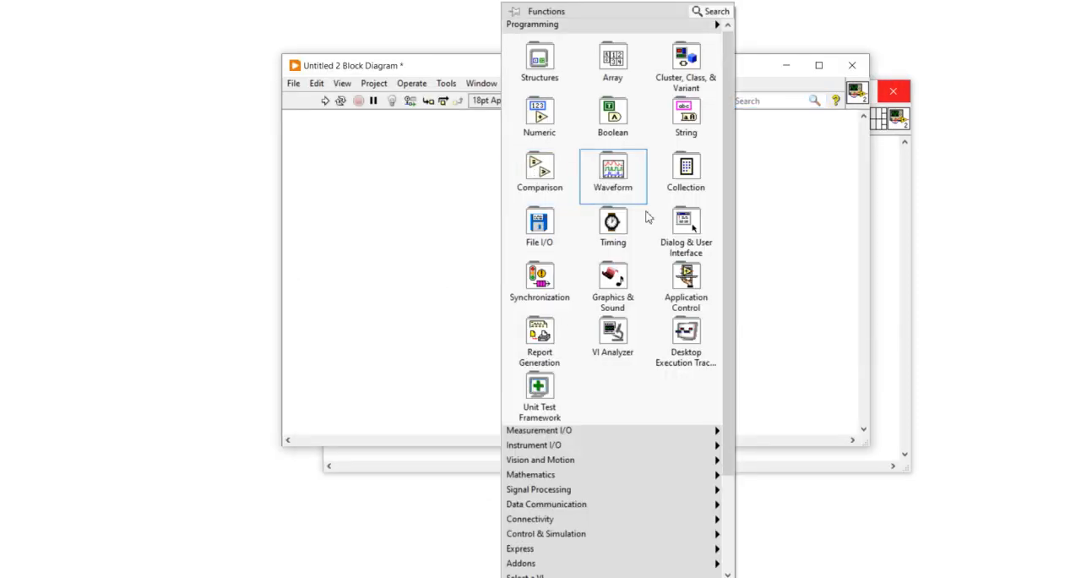
mouse_move(549, 440)
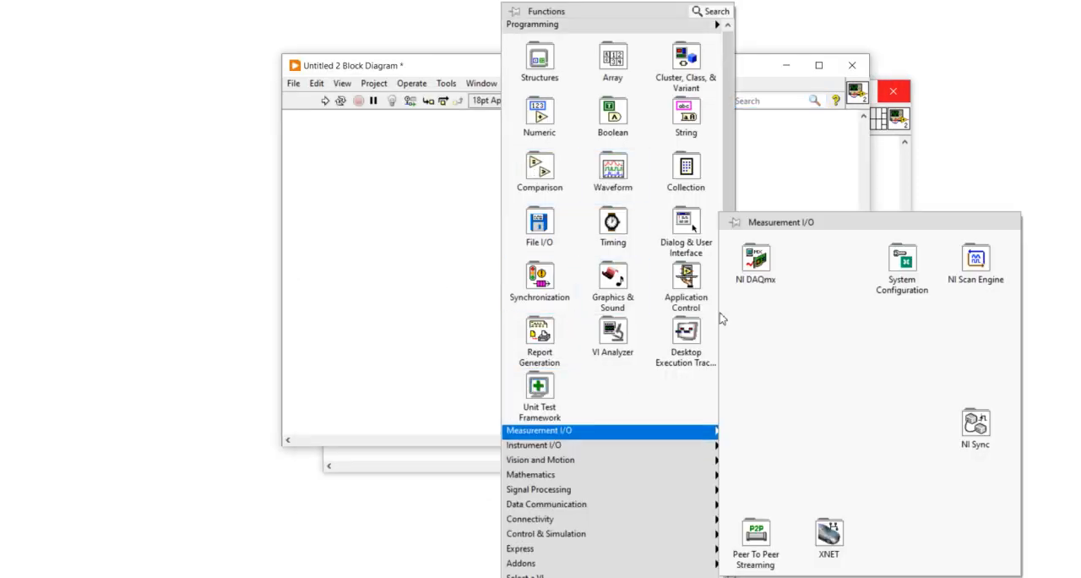
mouse_move(755, 260)
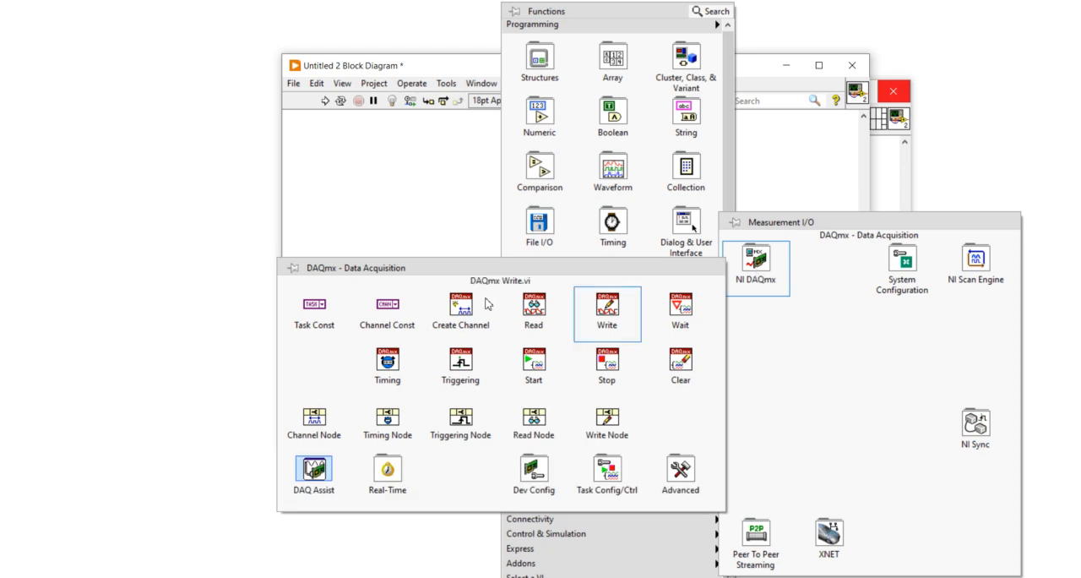
click(314, 467)
right_click(484, 264)
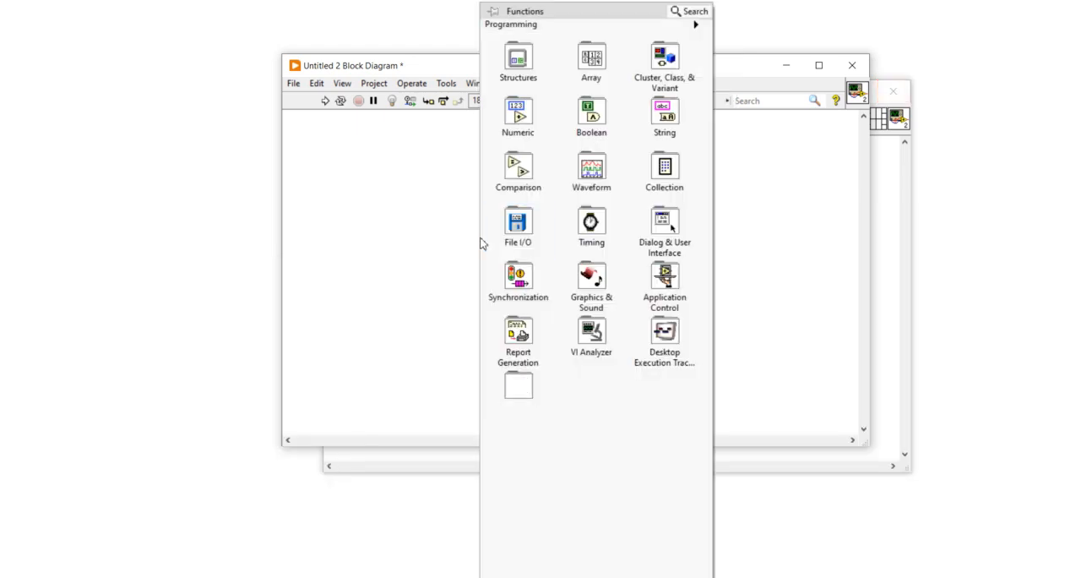
click(527, 251)
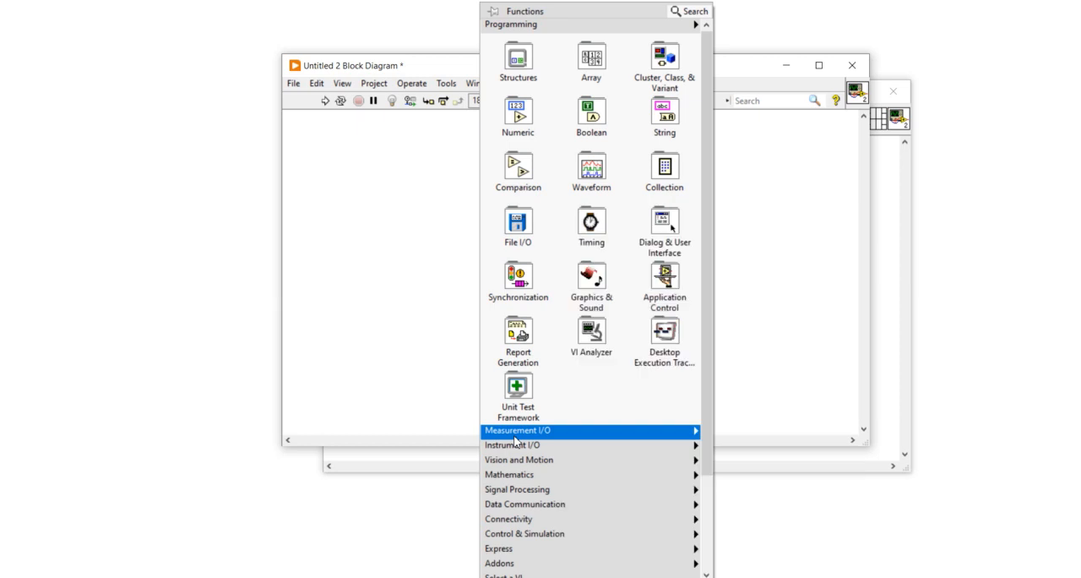
mouse_move(517, 431)
mouse_move(735, 266)
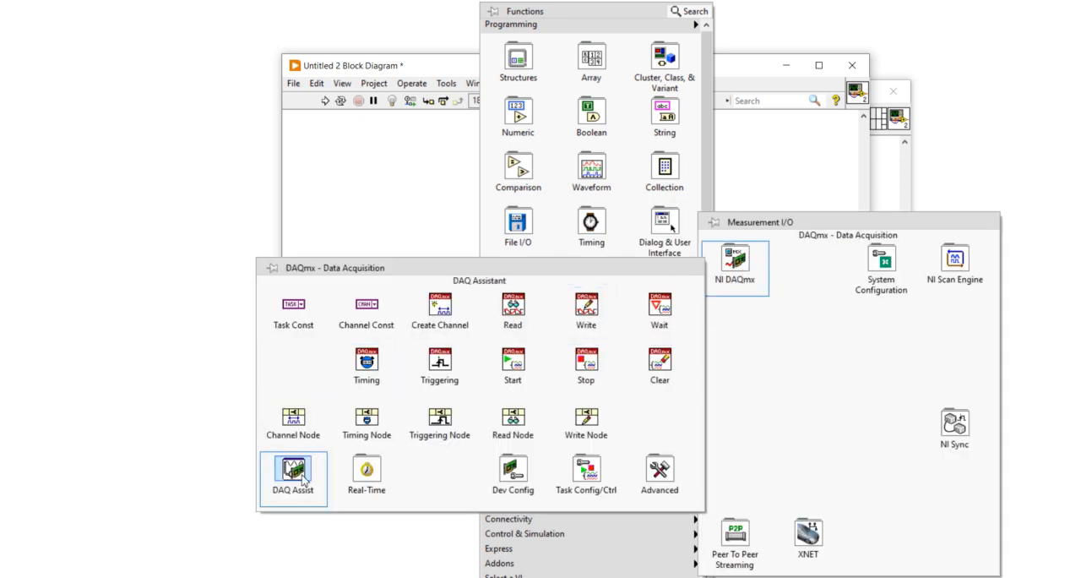
click(293, 470)
click(501, 224)
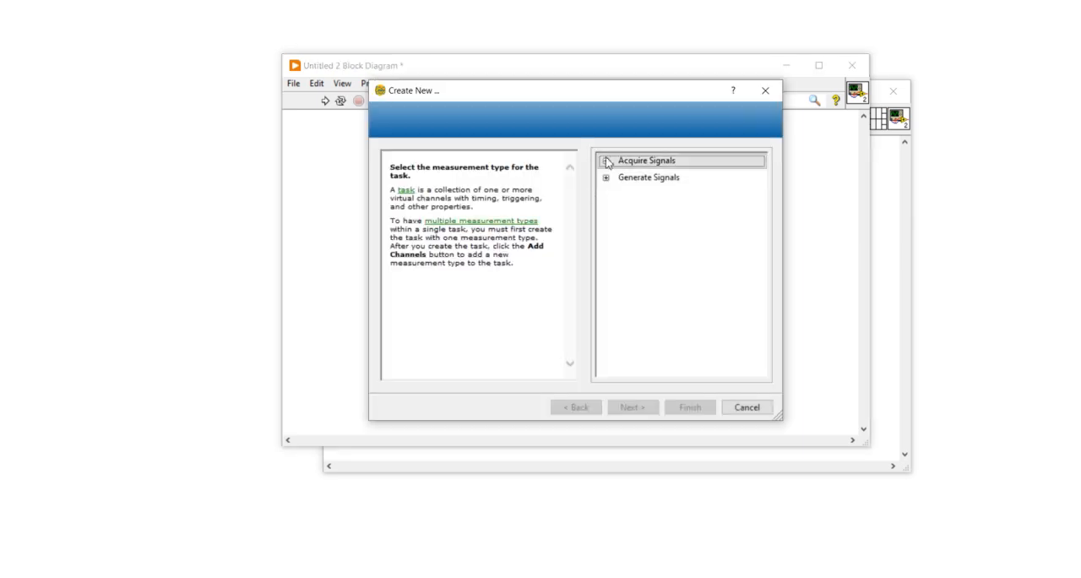
Choose a thermocouple temperature measurement under the analog input signals to acquire
click(607, 163)
click(622, 178)
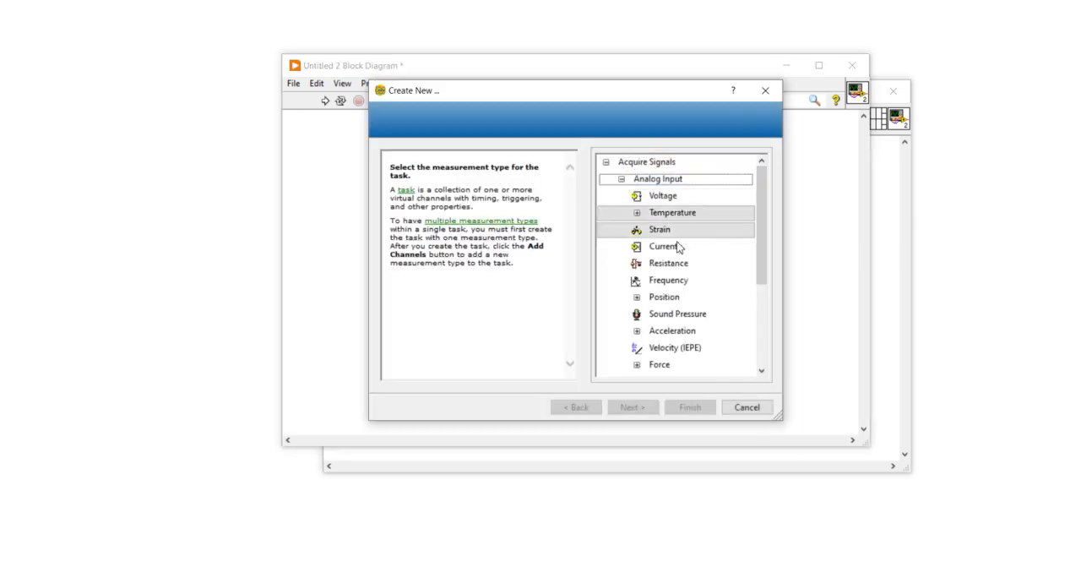
click(641, 218)
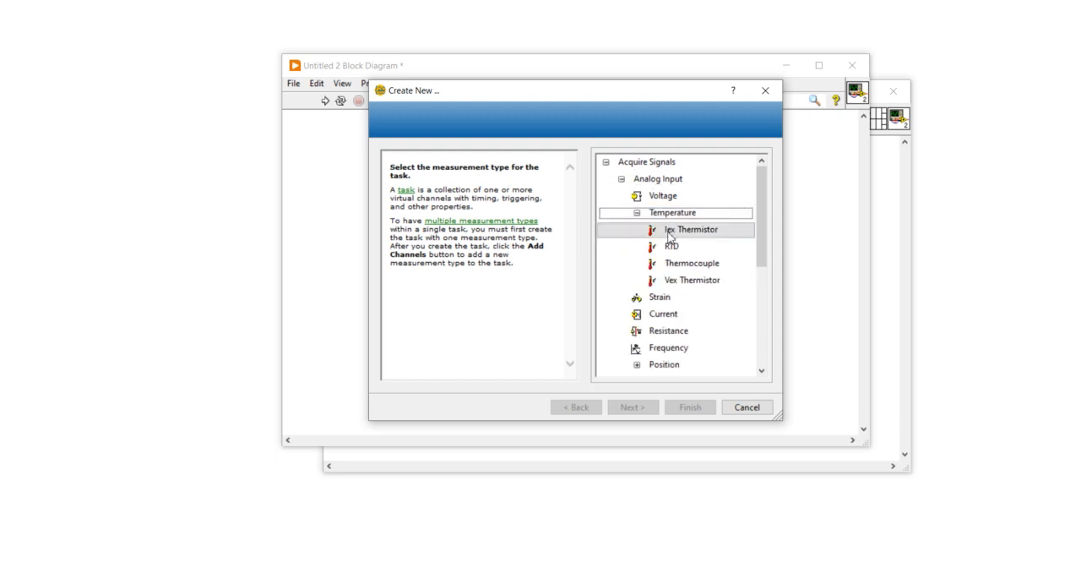
click(692, 263)
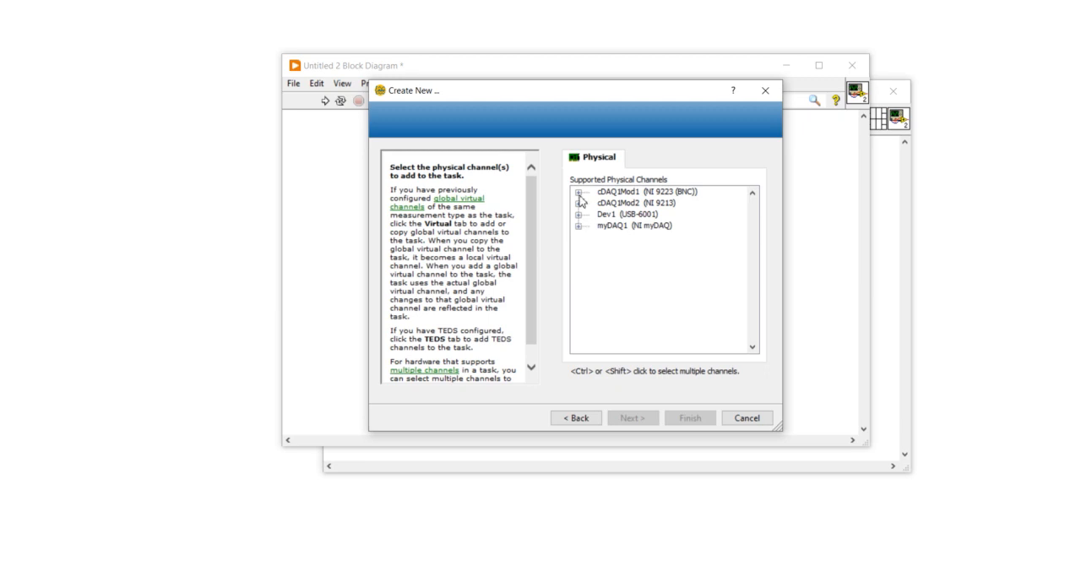
Examine which simulated devices support thermocouple measurement and the input channels of the myDAQ, NI 9223 (BNC) and NI 9213
click(577, 228)
click(577, 227)
click(579, 193)
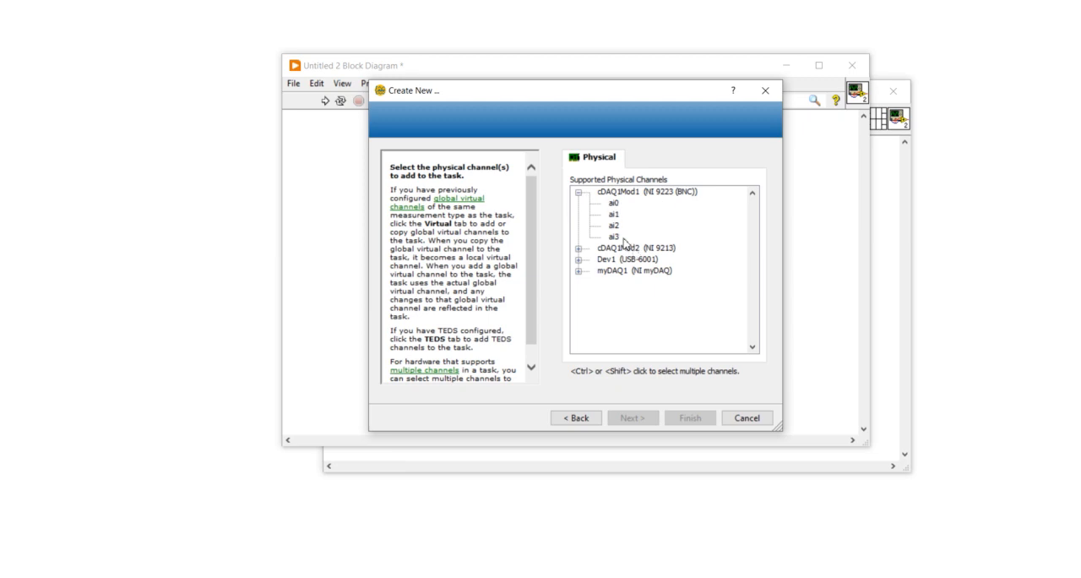
click(579, 193)
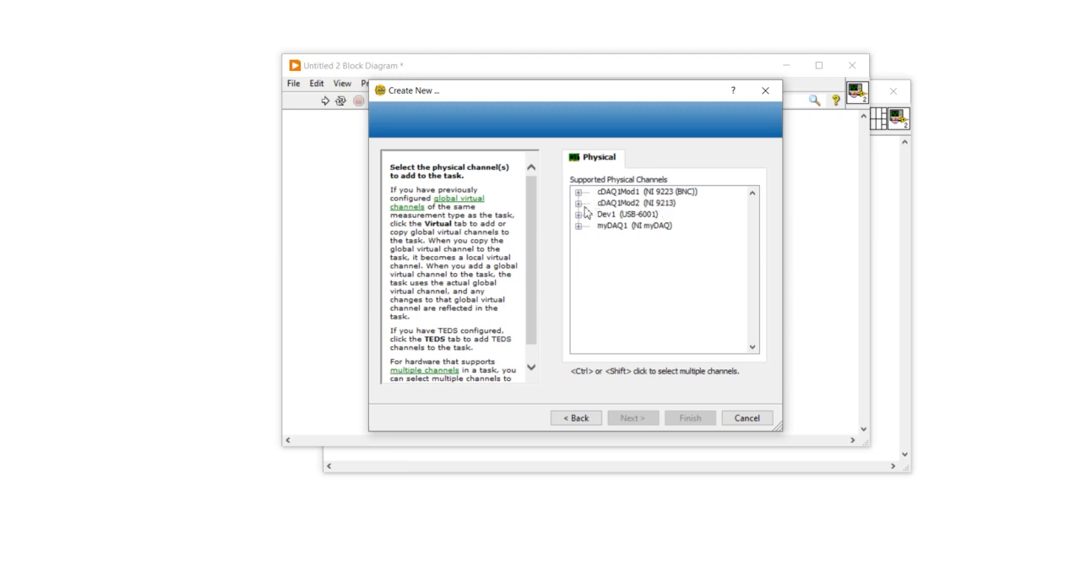
click(578, 204)
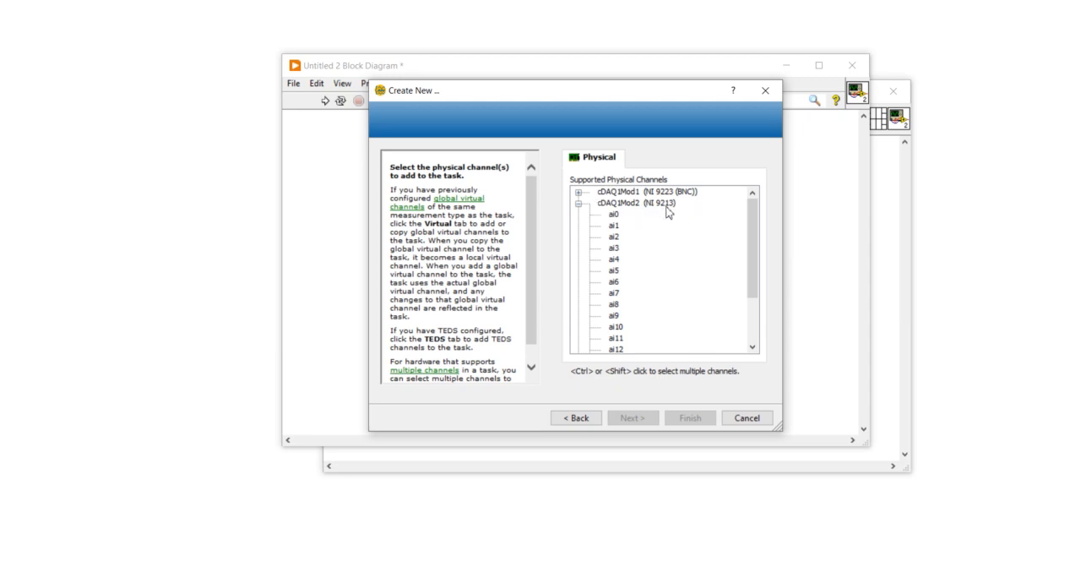
click(578, 203)
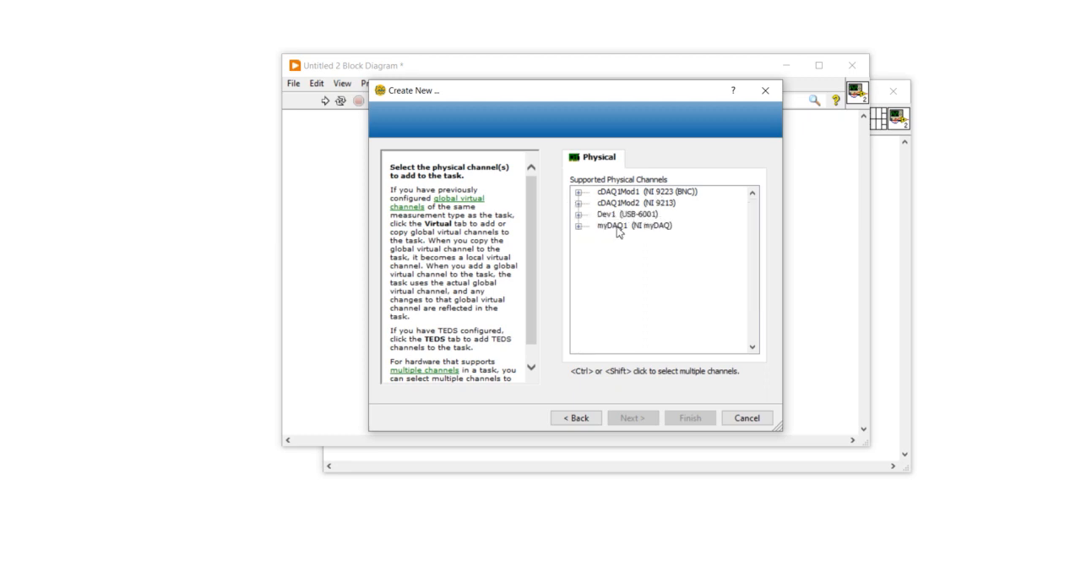
click(599, 205)
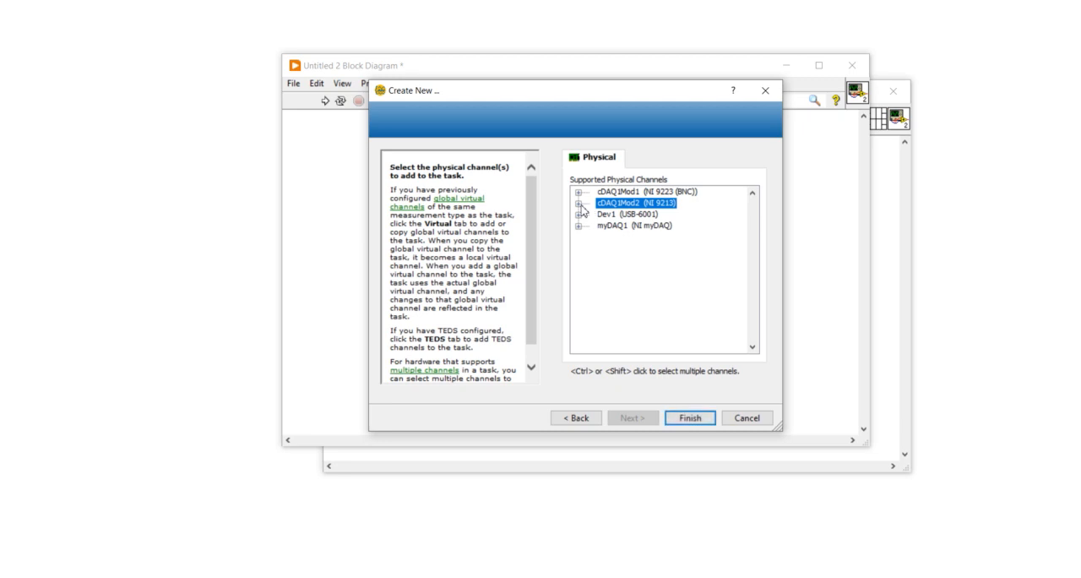
click(578, 204)
click(614, 225)
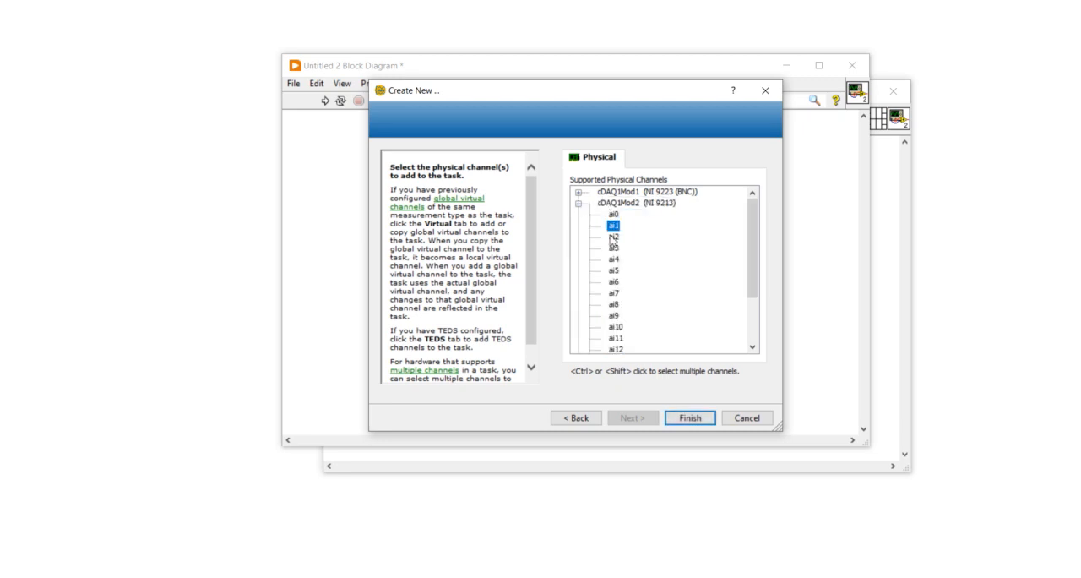
click(578, 204)
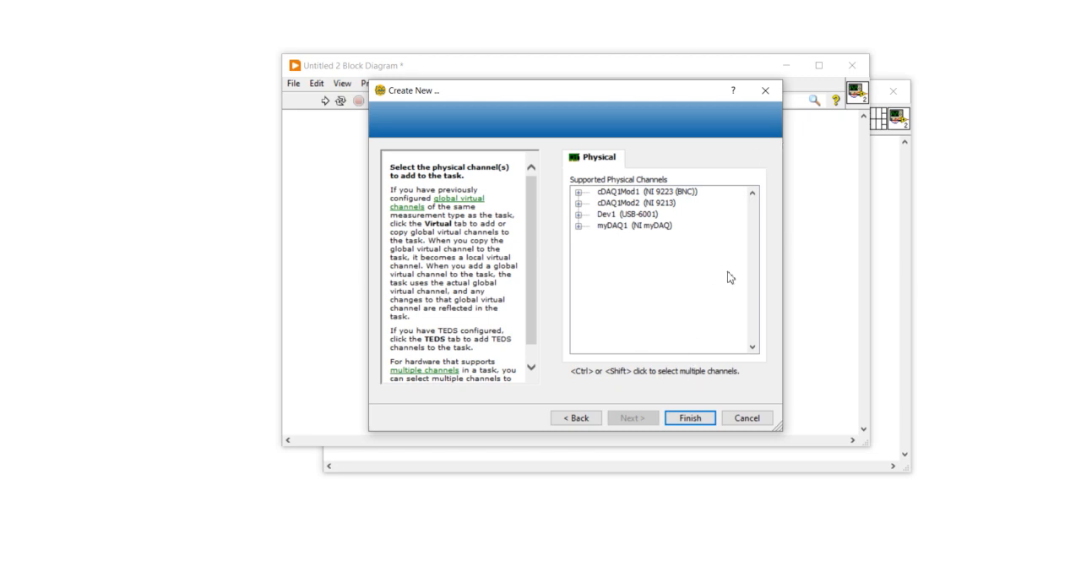
click(684, 236)
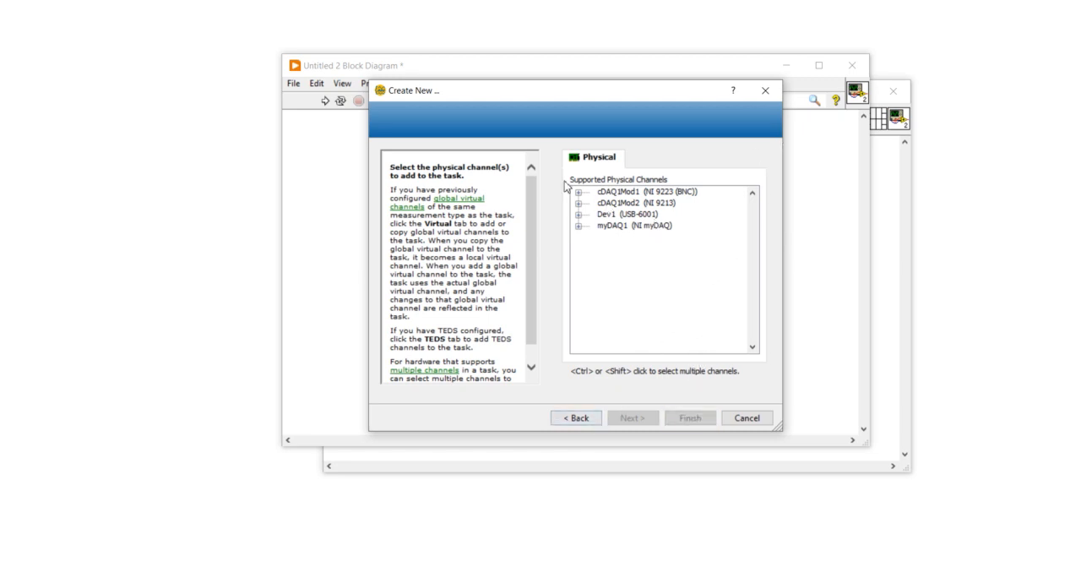
Go back to the measurement types, look into the pressure category and view the NI 9235 channels for another analog input type
click(582, 417)
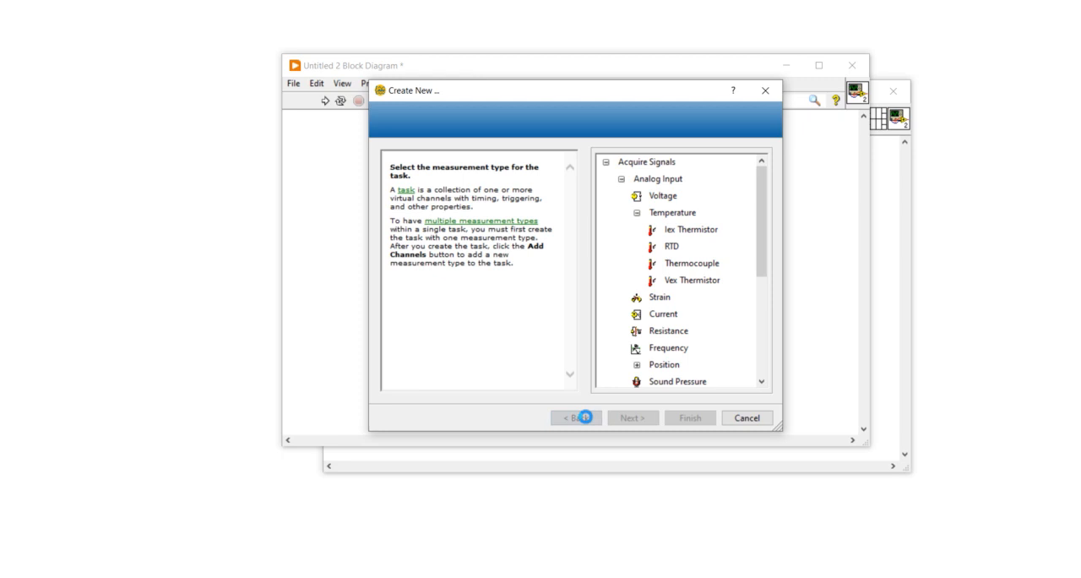
click(635, 213)
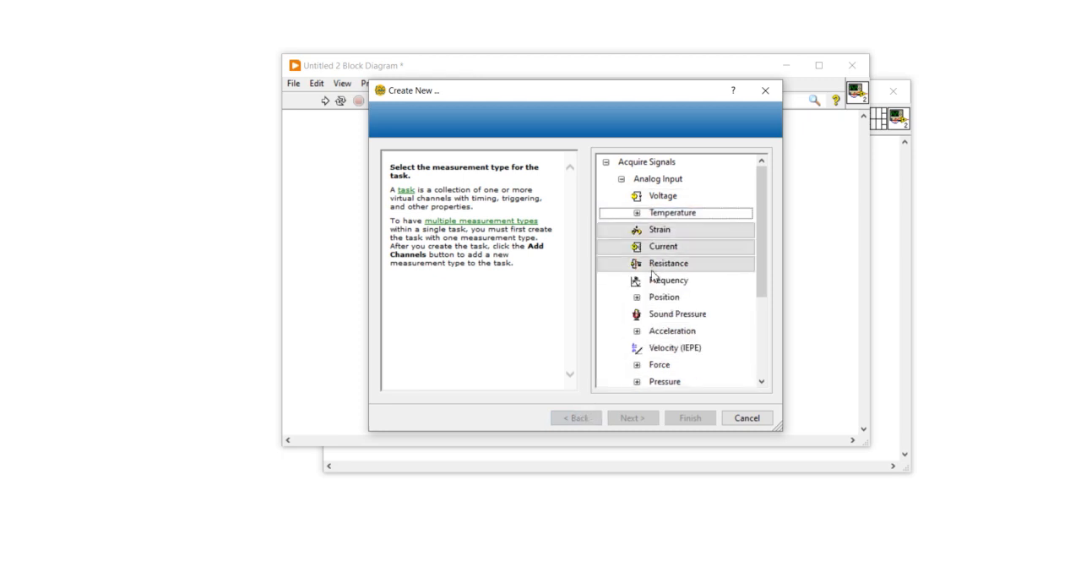
scroll(651, 334, down, 1)
double_click(655, 347)
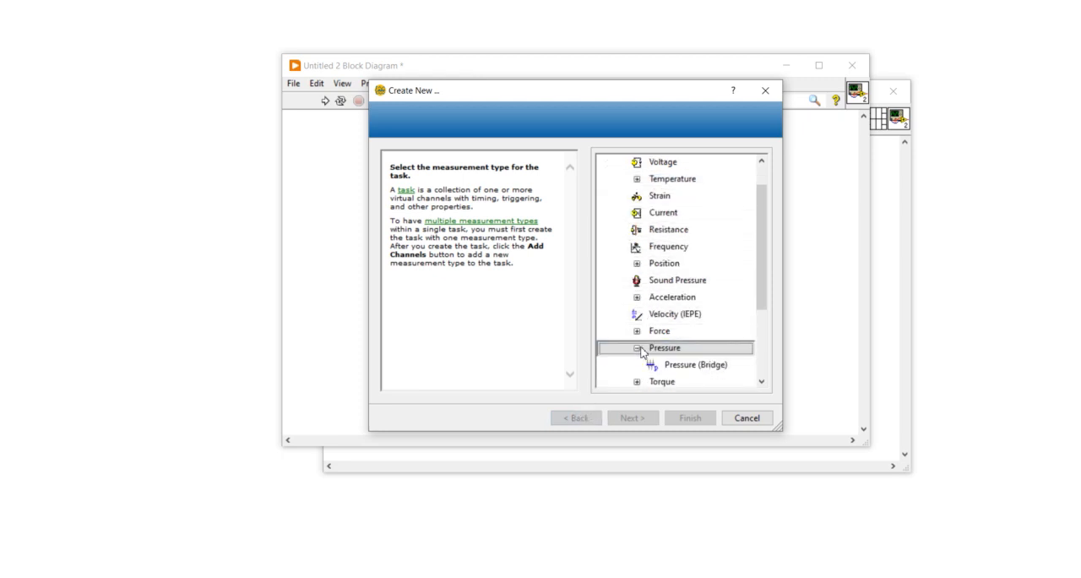
scroll(655, 359, down, 1)
double_click(657, 337)
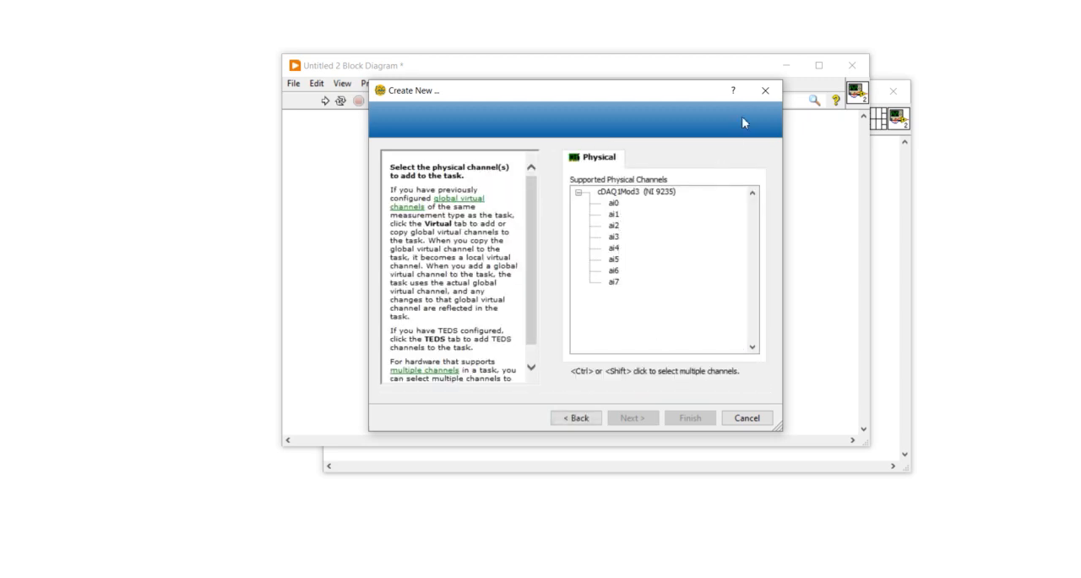
Close the task creation dialog without creating a task and switch to NI MAX
click(766, 91)
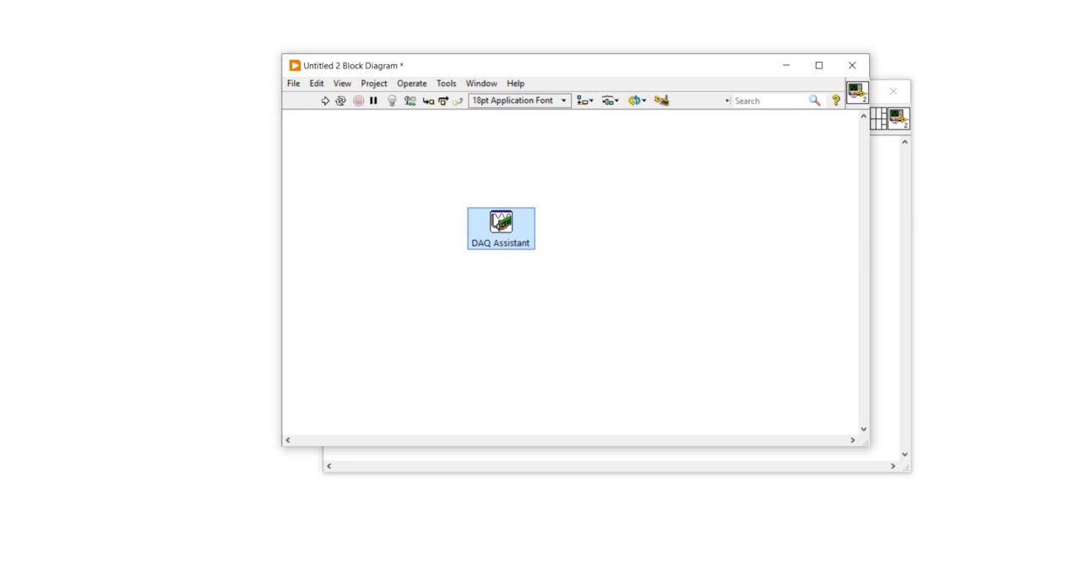
click(577, 576)
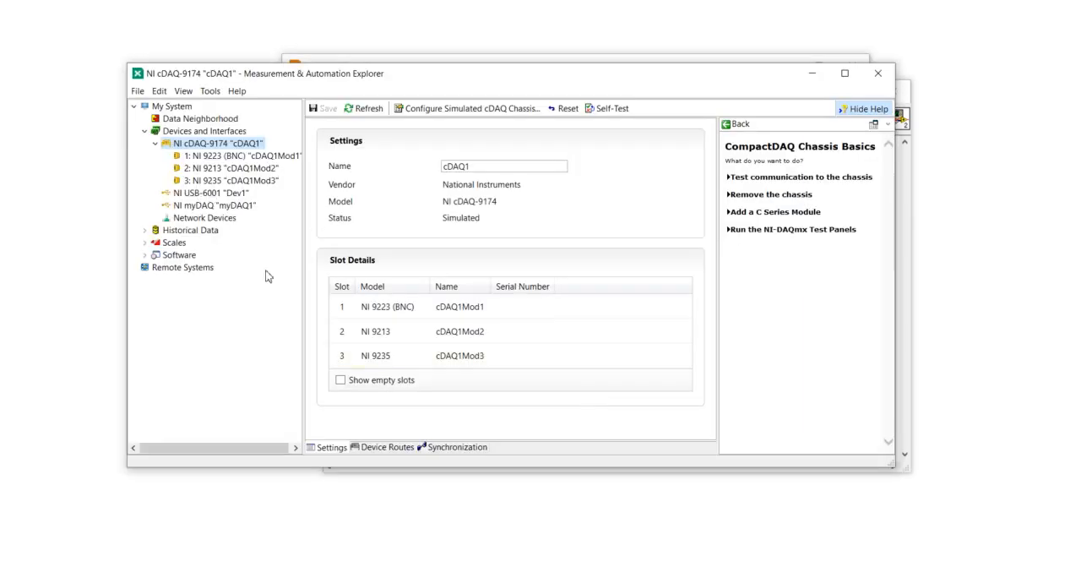